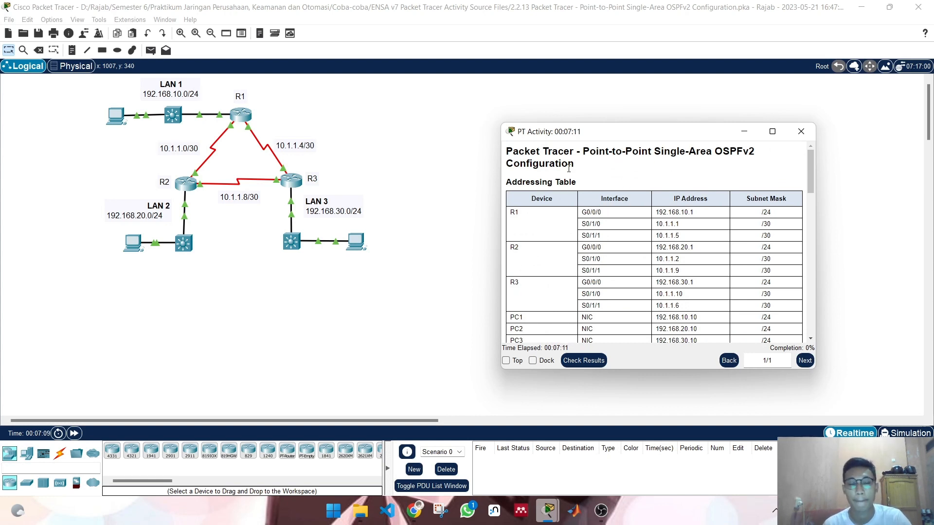
Step: Read the activity's addressing table, its four objectives and the background section
scroll(593, 194, "down", 3)
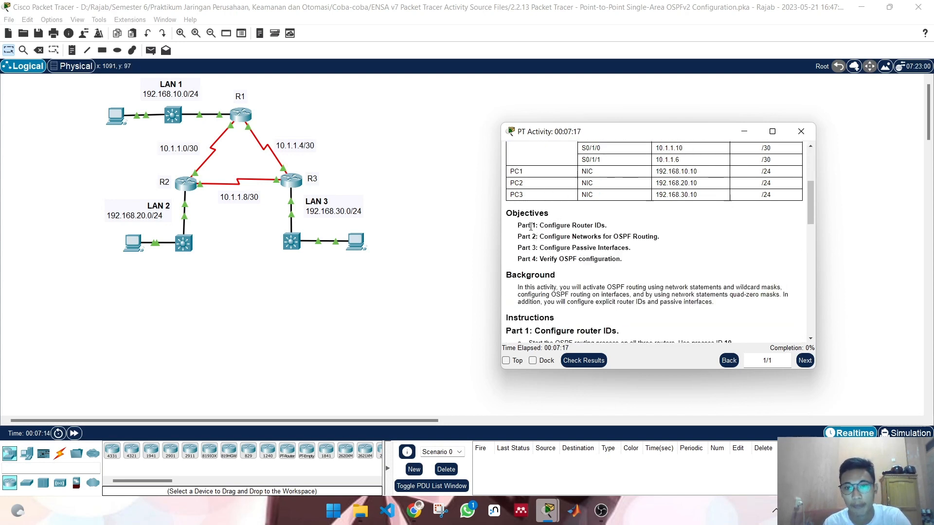
left_click_drag(542, 226, 625, 227)
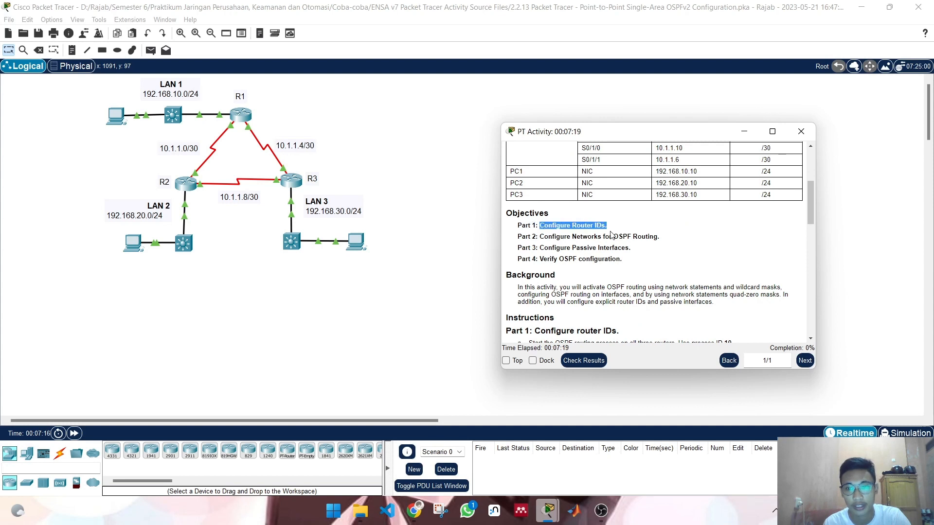
left_click_drag(541, 237, 700, 238)
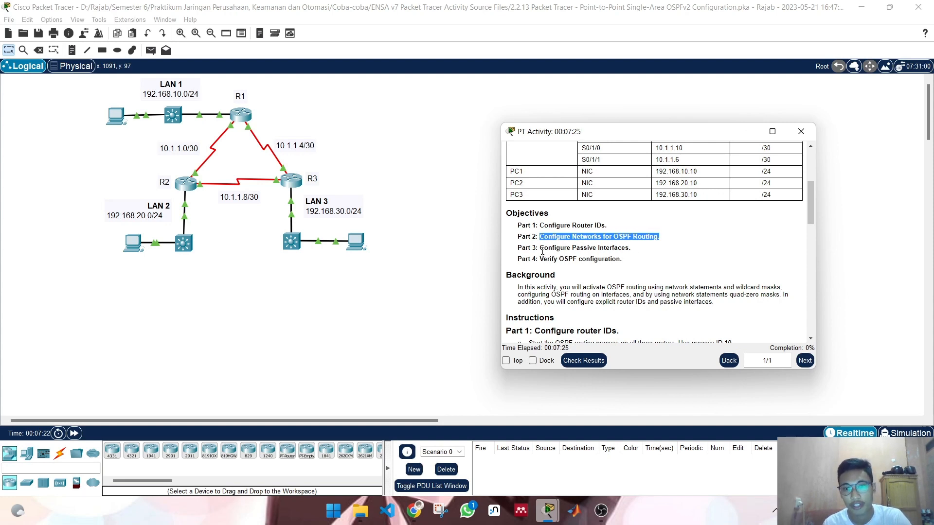
left_click_drag(541, 250, 644, 245)
left_click(641, 252)
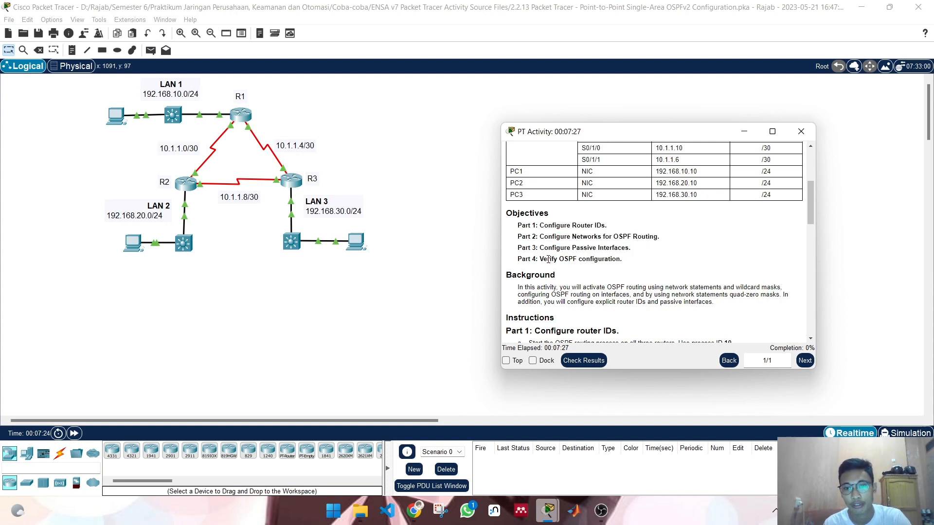
left_click_drag(543, 260, 670, 263)
left_click(670, 262)
scroll(667, 259, "down", 1)
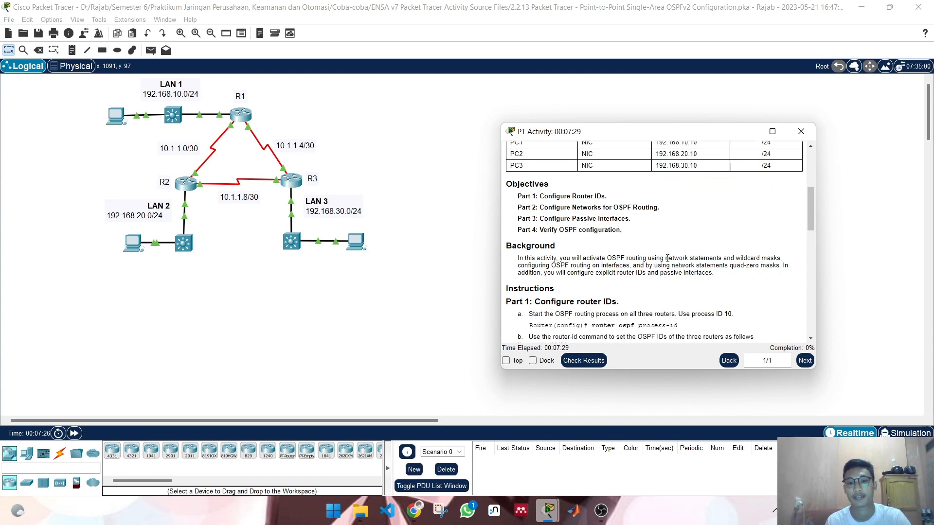
scroll(668, 258, "down", 3)
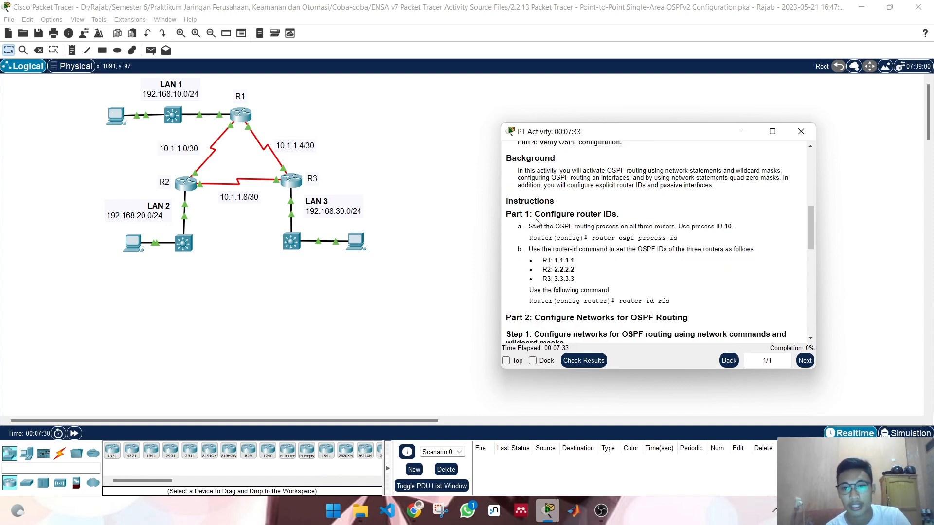
Step: Examine the Part 1 instructions for the OSPF process ID and the router IDs of the three routers
left_click_drag(535, 215, 625, 217)
left_click(672, 213)
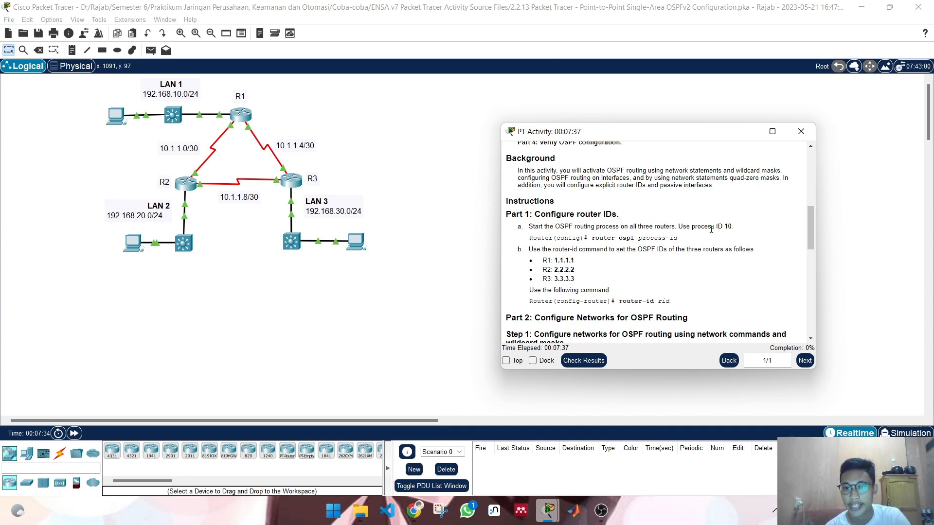
left_click_drag(682, 229, 736, 229)
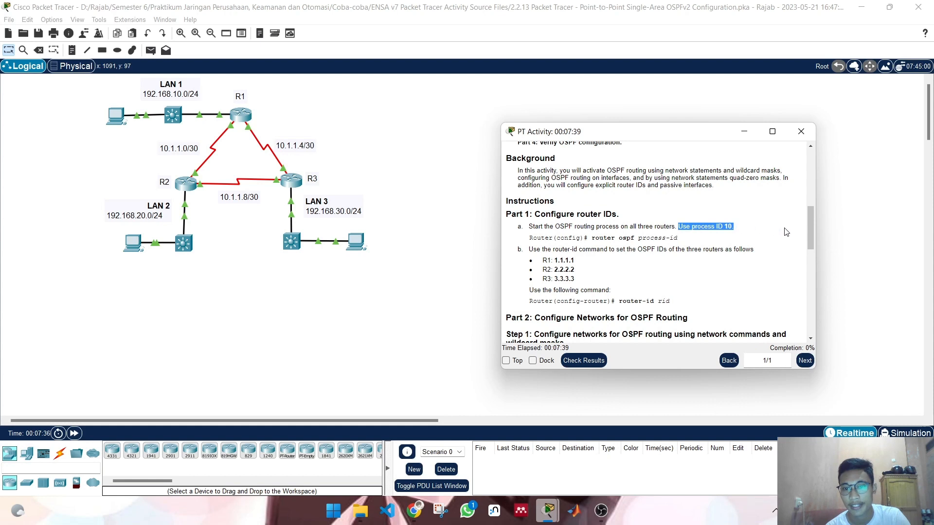
left_click(729, 237)
scroll(656, 233, "down", 1)
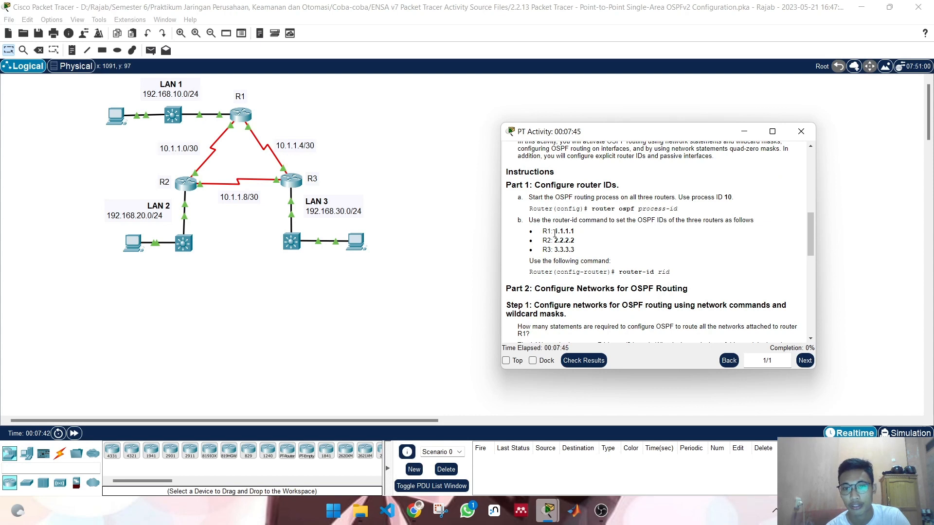
left_click_drag(554, 233, 582, 250)
left_click(558, 241)
left_click(575, 250)
left_click(597, 252)
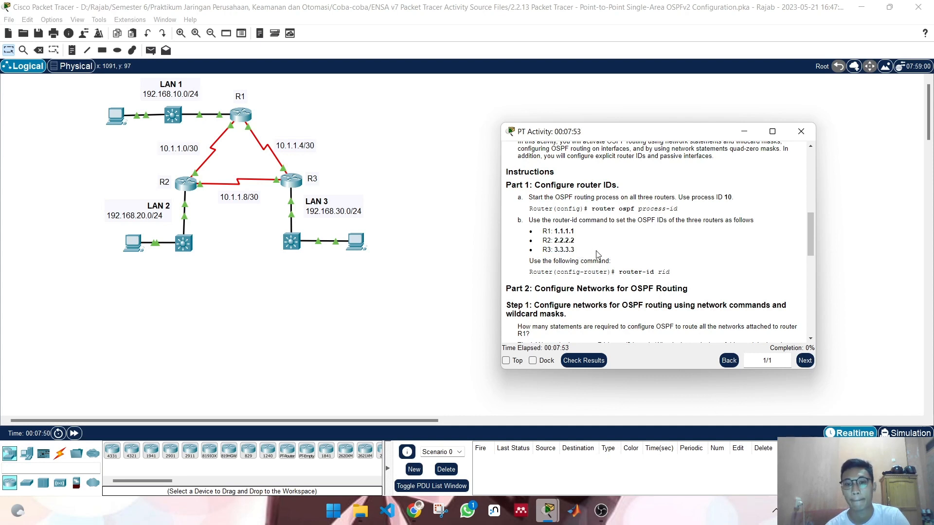
scroll(596, 250, "down", 2)
scroll(584, 234, "up", 3)
scroll(574, 219, "down", 1)
scroll(576, 220, "up", 1)
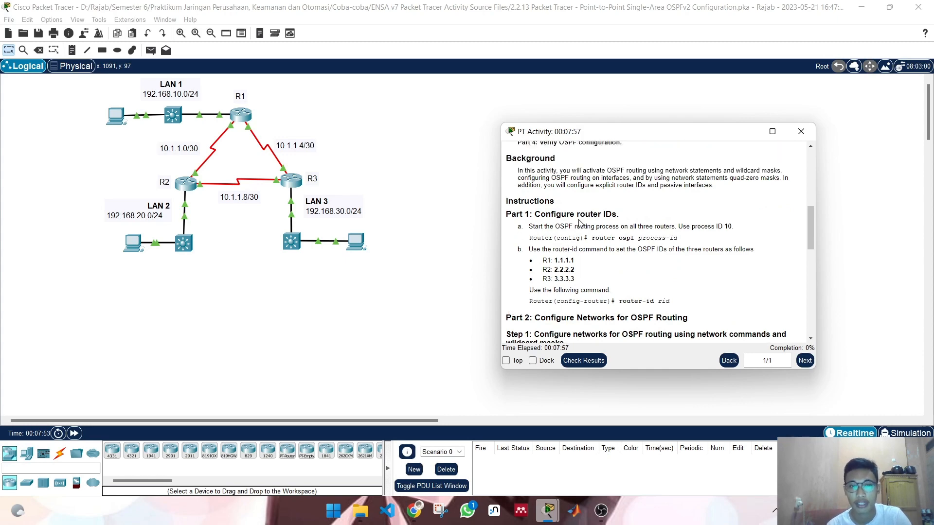
Step: Open router R1's command line and arrange it beside the activity instructions so both are visible
left_click(241, 116)
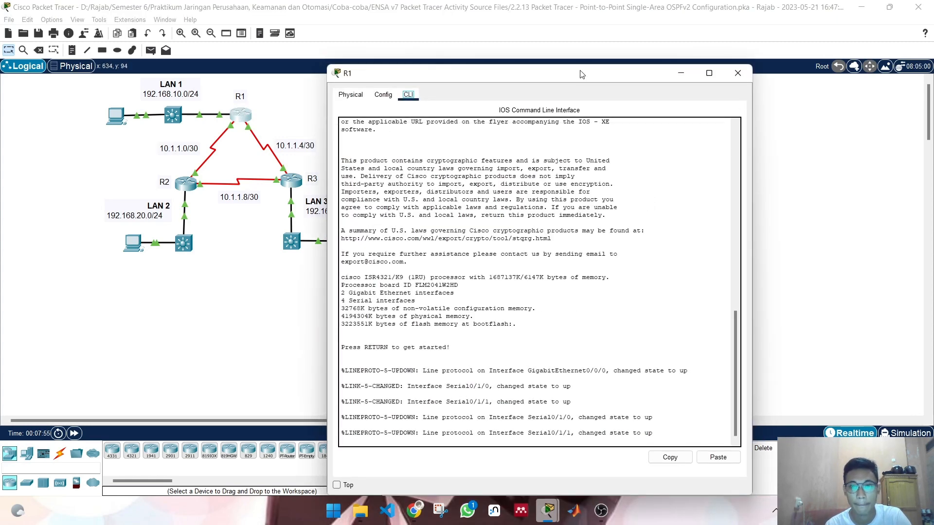
left_click_drag(580, 71, 278, 55)
mouse_move(548, 511)
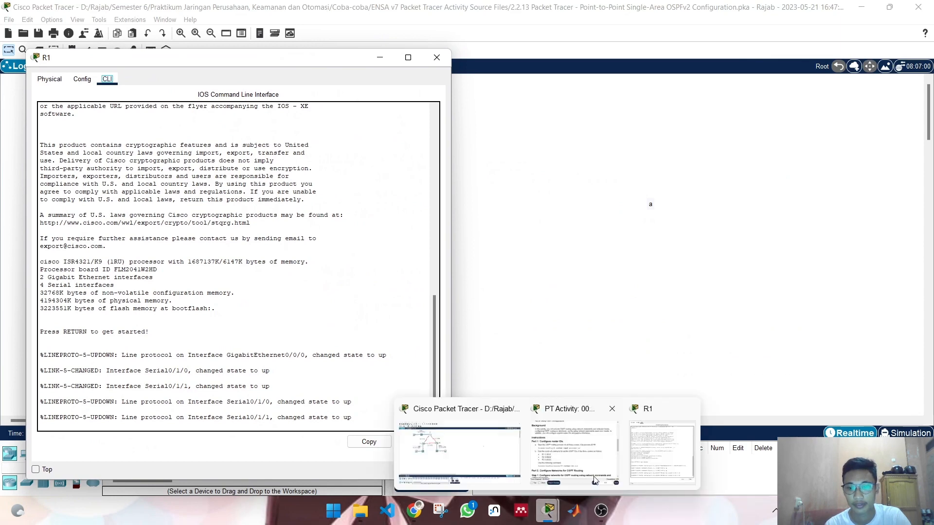
left_click(564, 455)
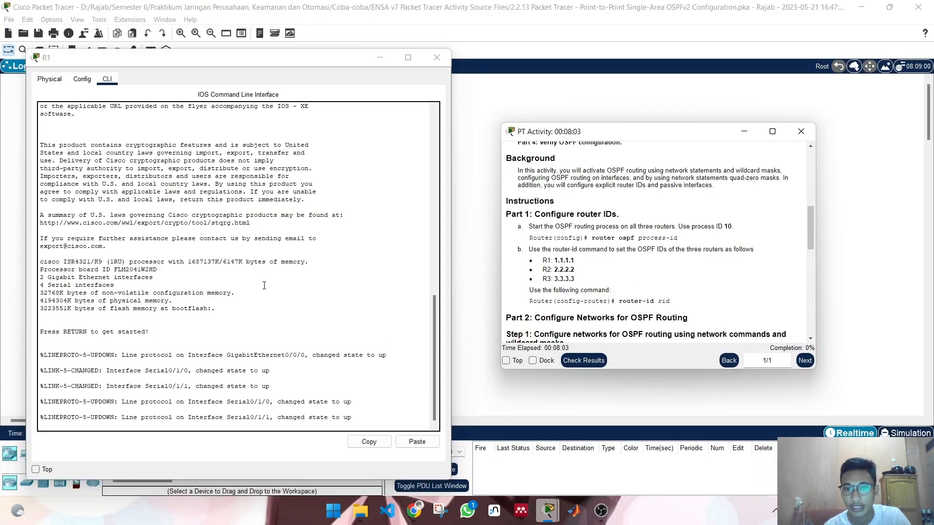
Step: Start R1's console session and enter global configuration mode with en and conf t
left_click(377, 418)
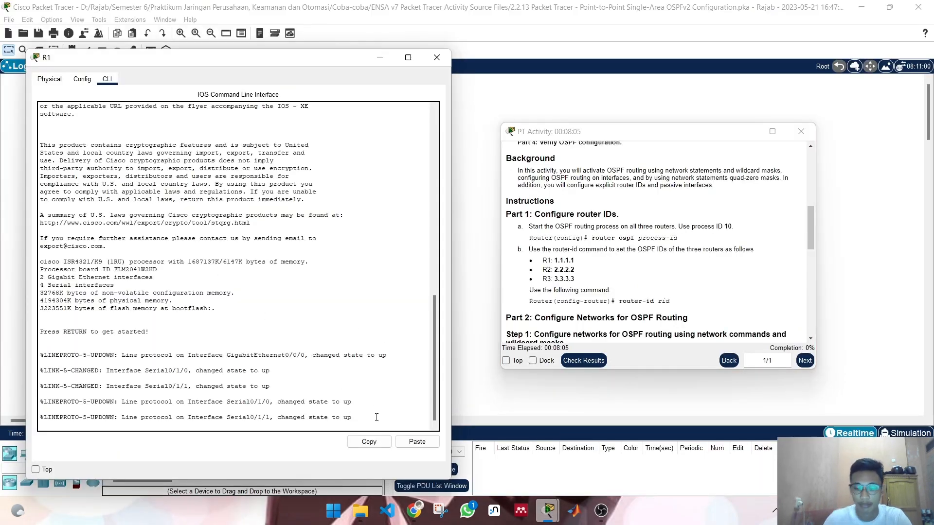
key("Return")
type("en")
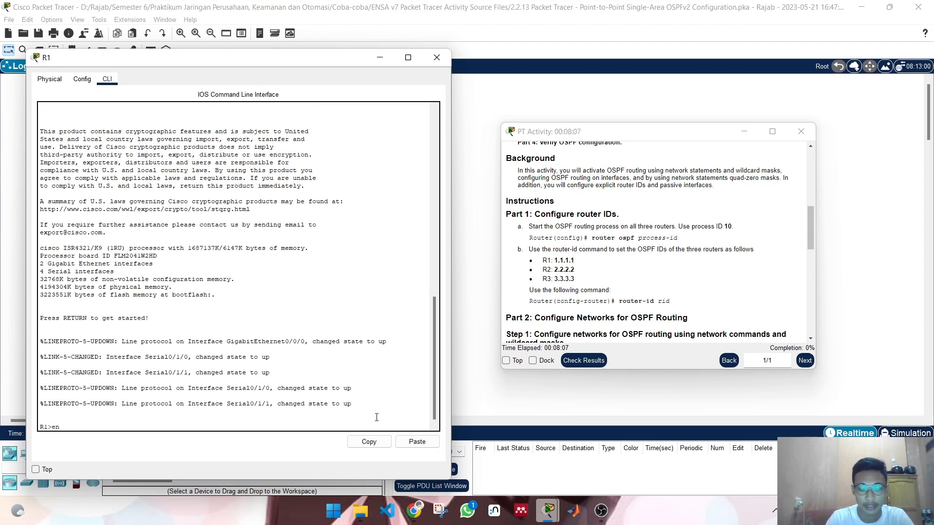
key("Return")
type("conf t")
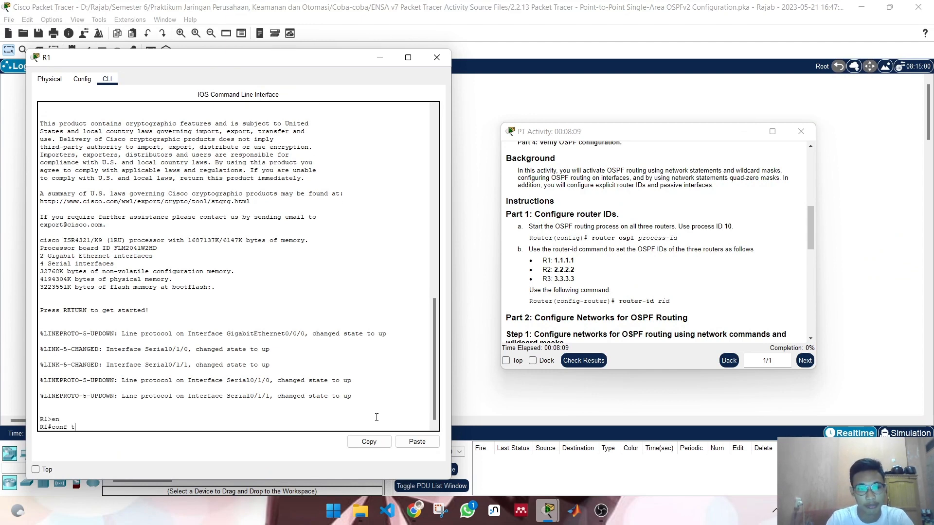
key("Return")
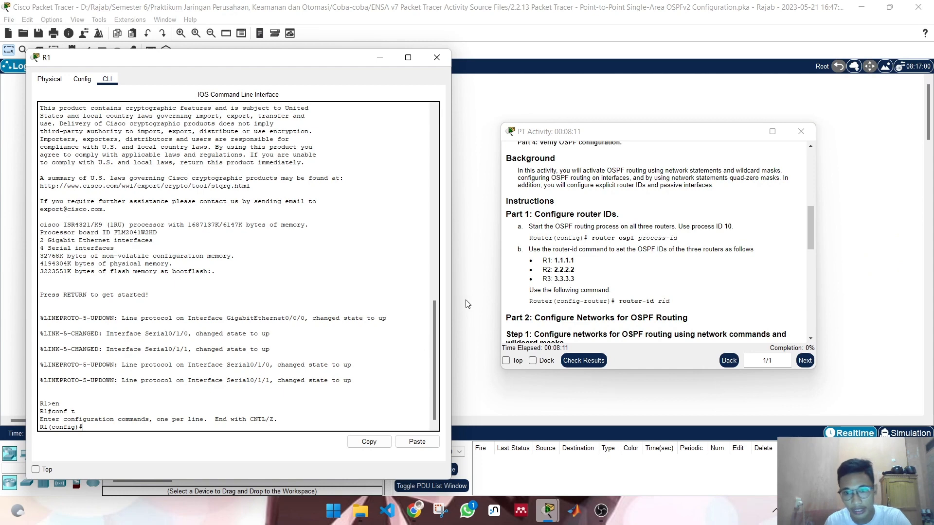
Step: Start the OSPF routing process on R1 with process ID 10, as Part 1 of the instructions requires
scroll(199, 321, "down", 1)
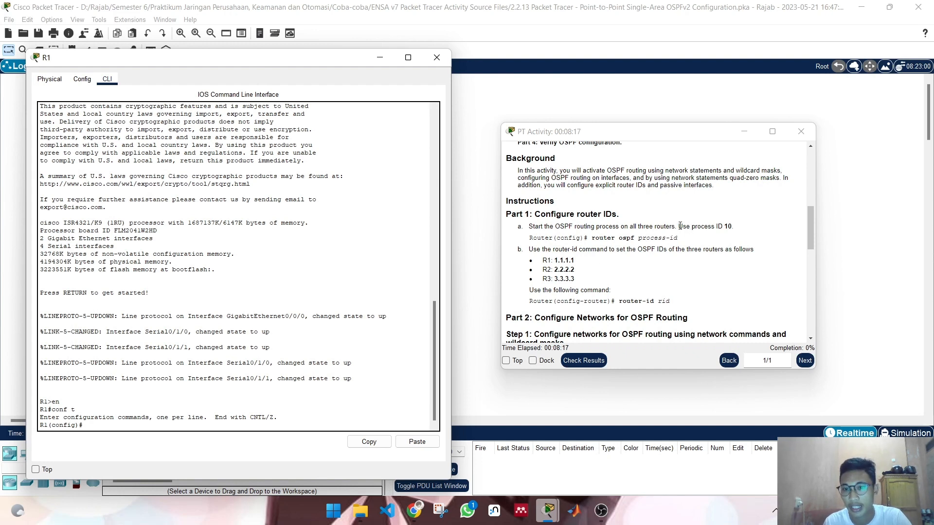
left_click_drag(680, 226, 736, 225)
left_click(737, 226)
left_click(139, 422)
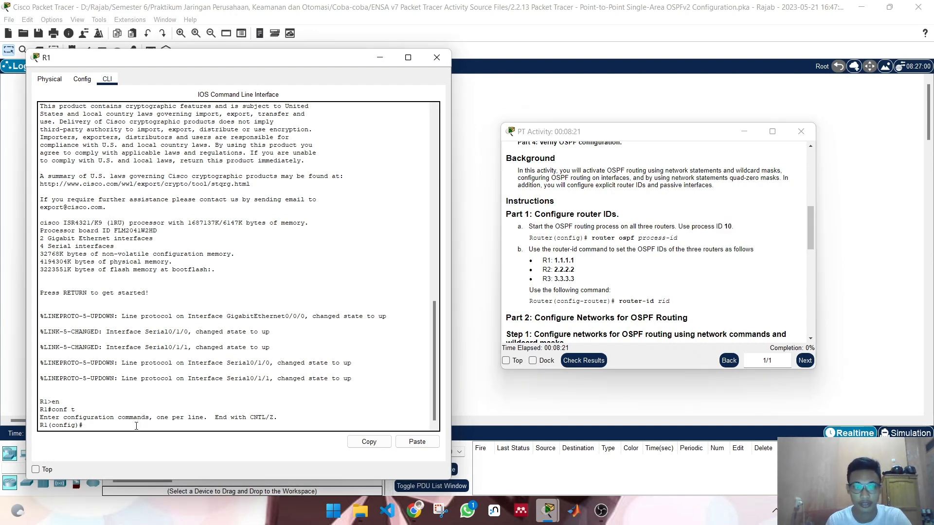
type("router os")
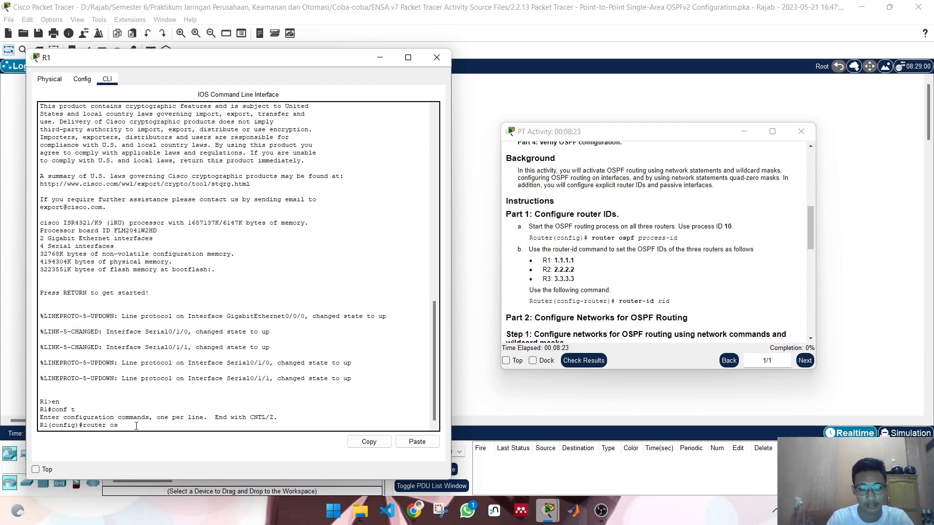
type("pf 10")
key("Return")
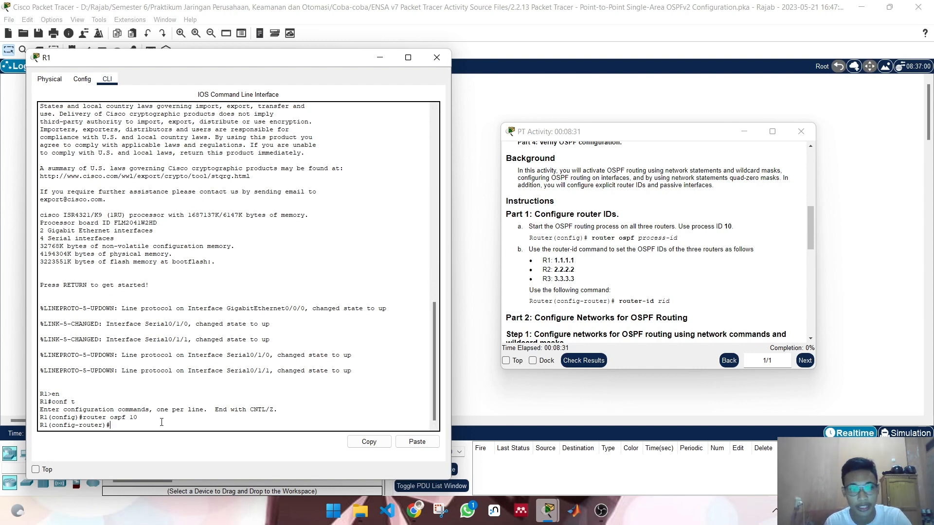
Step: Set R1's OSPF router ID to 1.1.1.1
type("router")
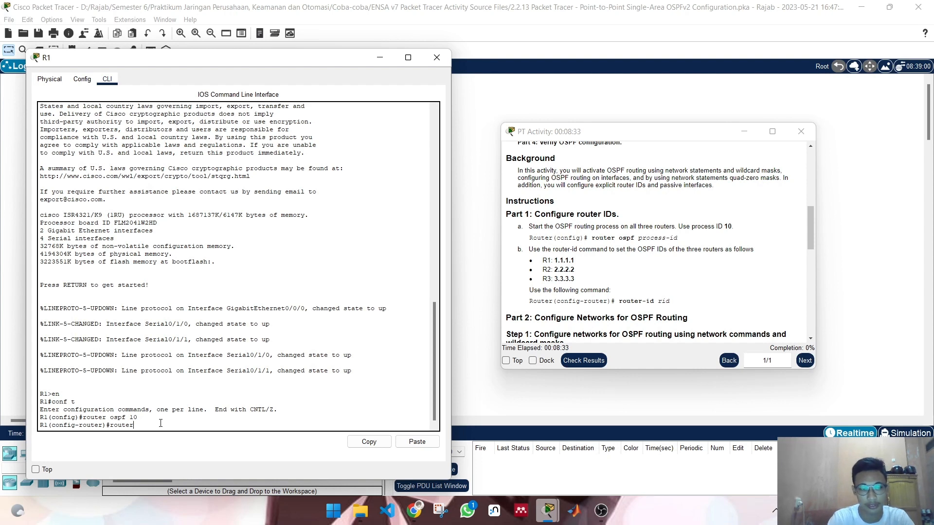
type("-id 1")
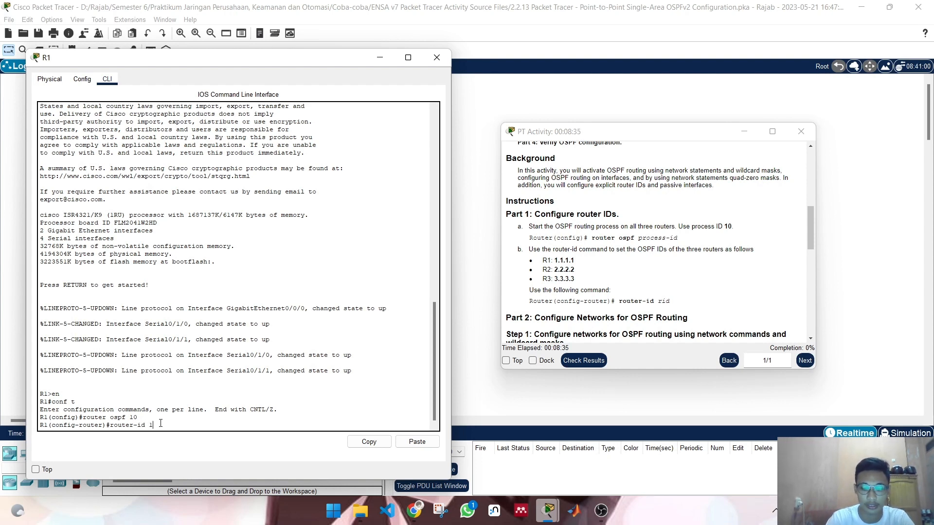
type(".1.1.1")
key("Return")
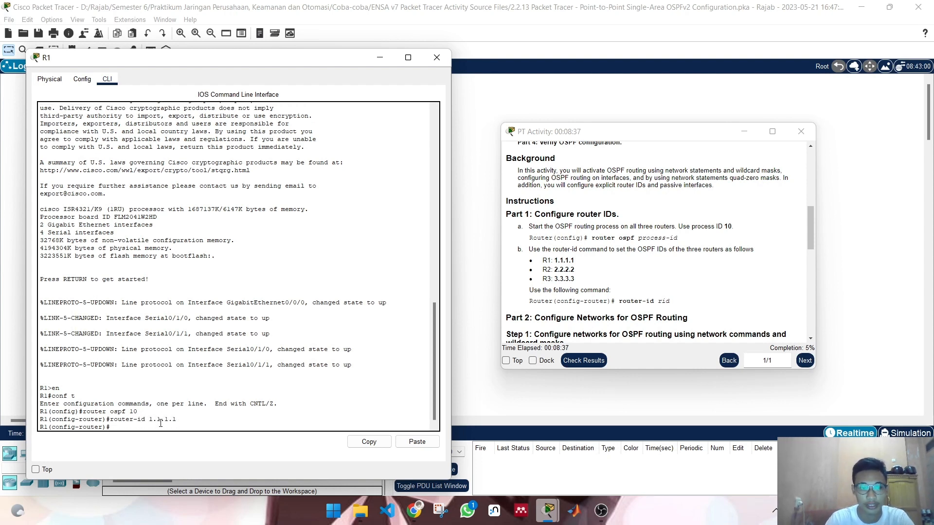
Step: Examine the Part 2 Step 1 instructions on network statements and wildcard masks, and R1's addresses in the addressing table
scroll(560, 217, "down", 1)
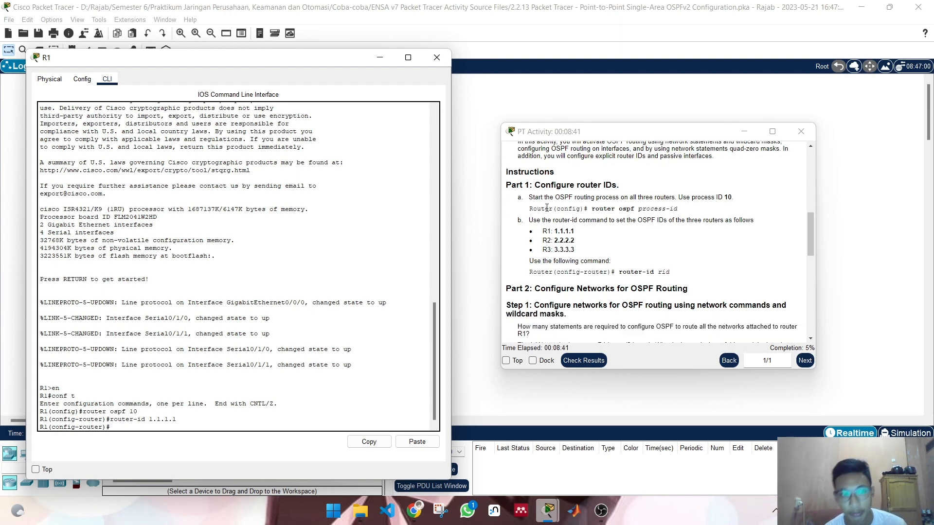
scroll(603, 195, "down", 2)
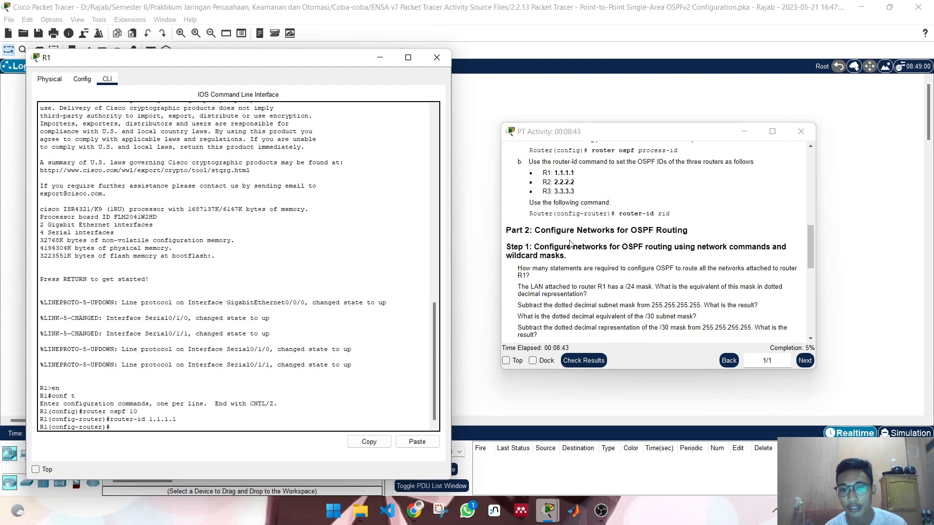
scroll(574, 243, "down", 1)
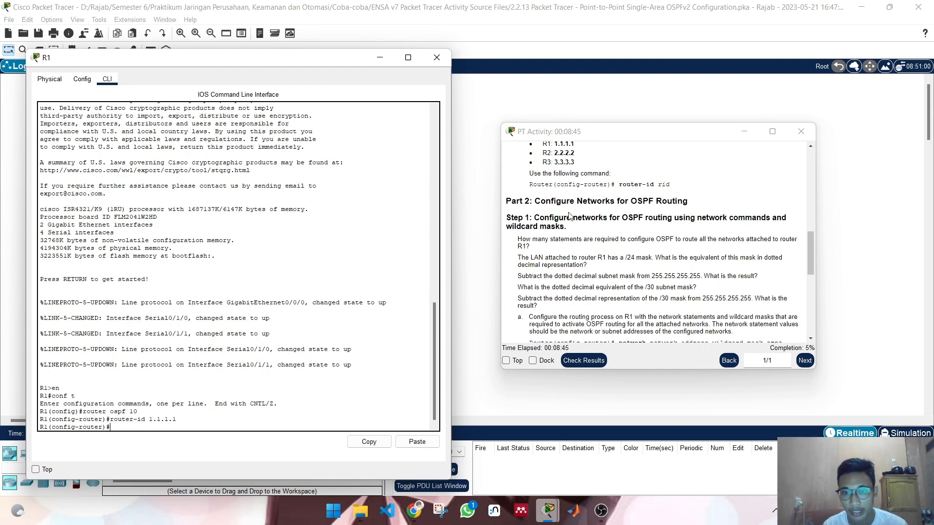
scroll(654, 207, "down", 3)
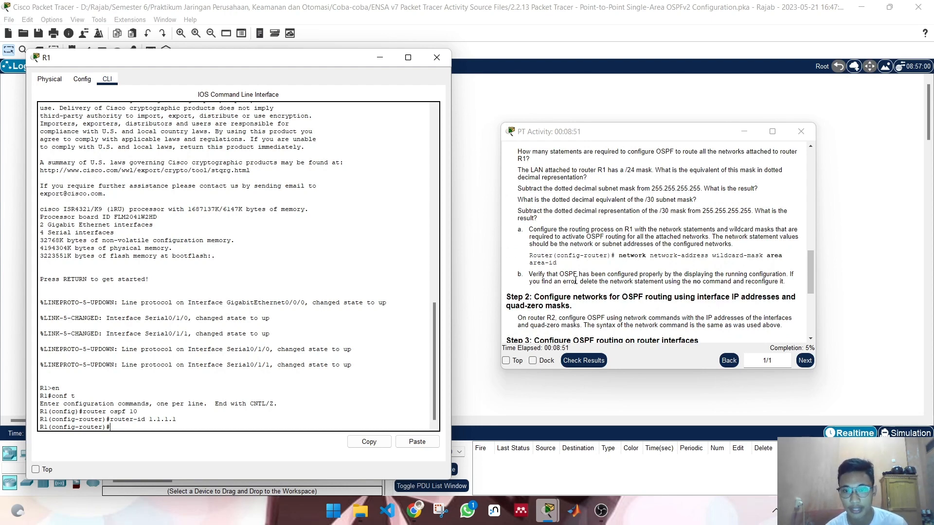
scroll(640, 249, "up", 1)
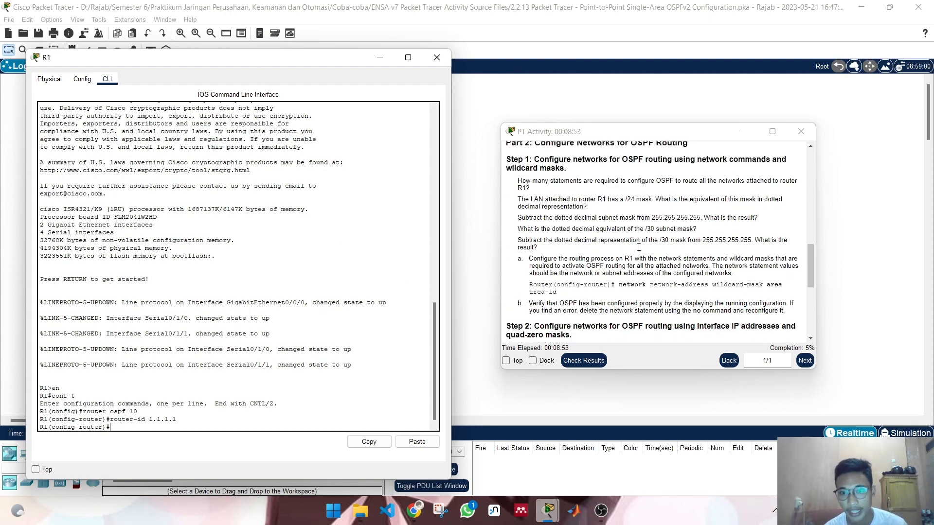
scroll(639, 285, "up", 10)
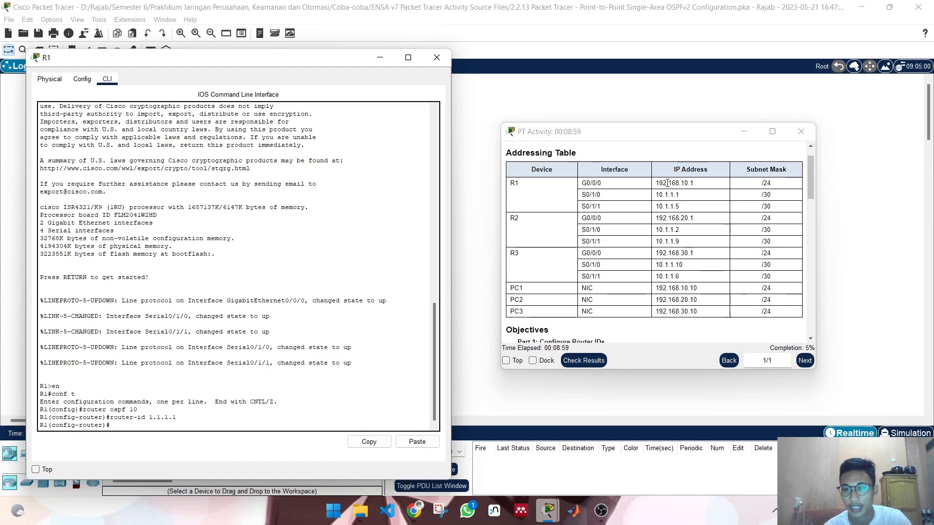
scroll(683, 205, "down", 2)
scroll(683, 205, "down", 8)
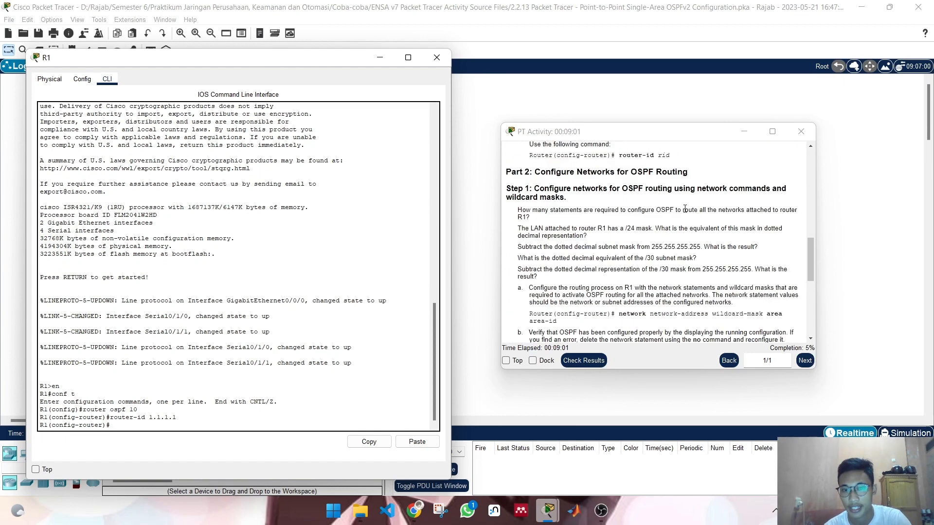
scroll(685, 208, "down", 1)
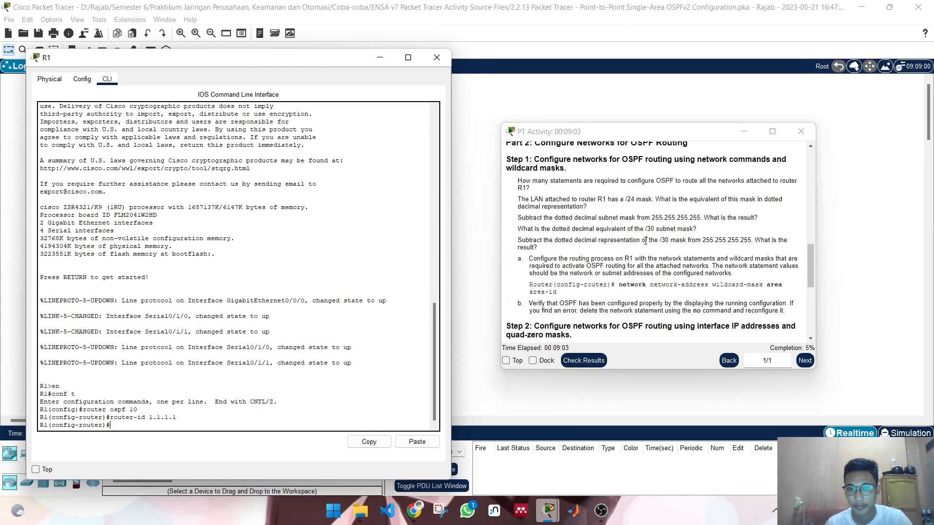
Step: Begin a network statement in R1's OSPF process with the G0/0/0 LAN's network address 192.168.10.0 from the addressing table
type("n")
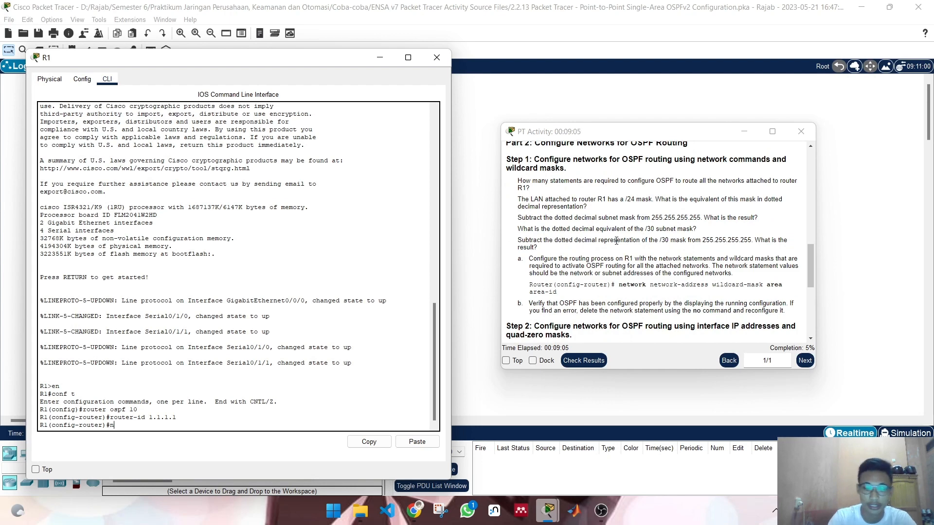
type("etw")
key("Tab")
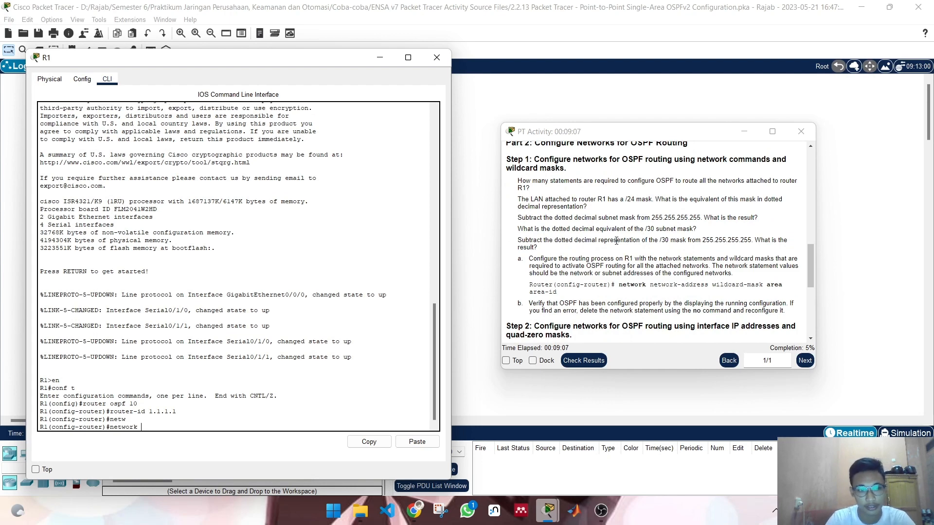
scroll(682, 210, "up", 10)
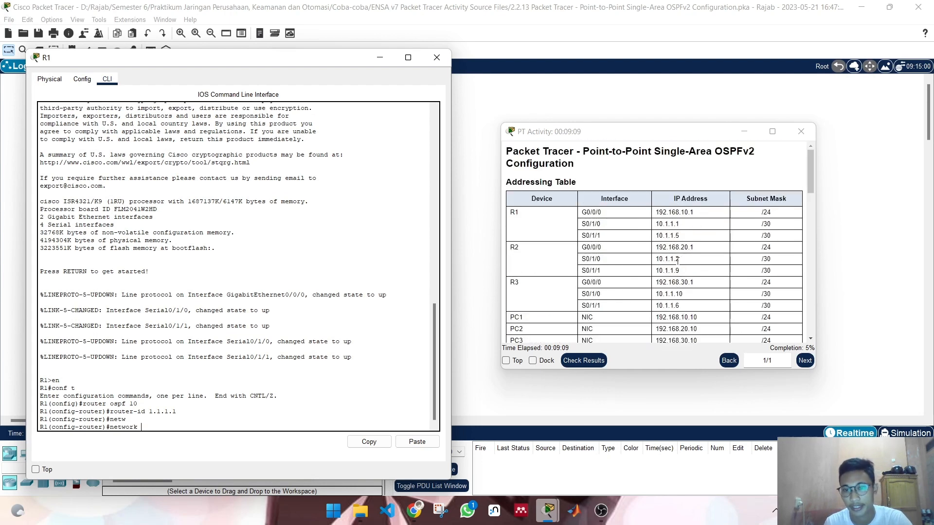
left_click(659, 213)
left_click_drag(659, 213, 714, 214)
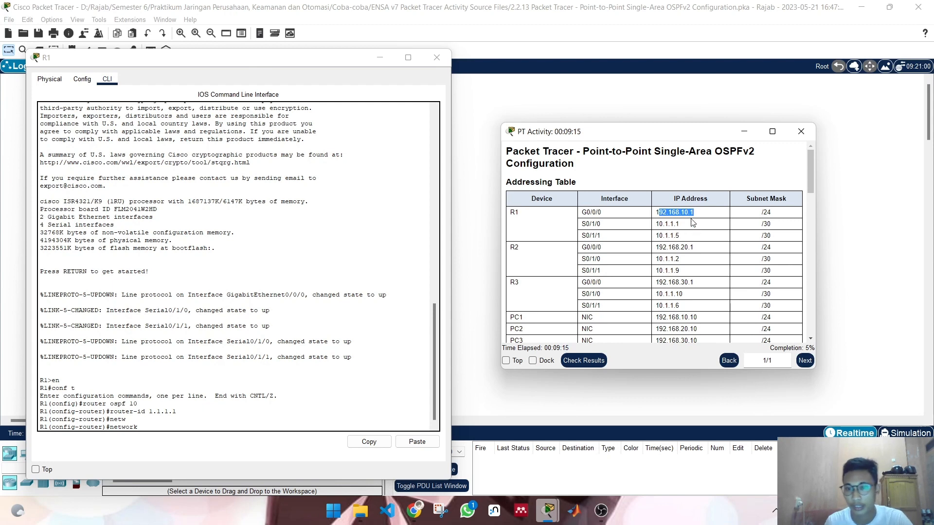
left_click(694, 222)
left_click_drag(657, 212, 696, 214)
left_click(692, 216)
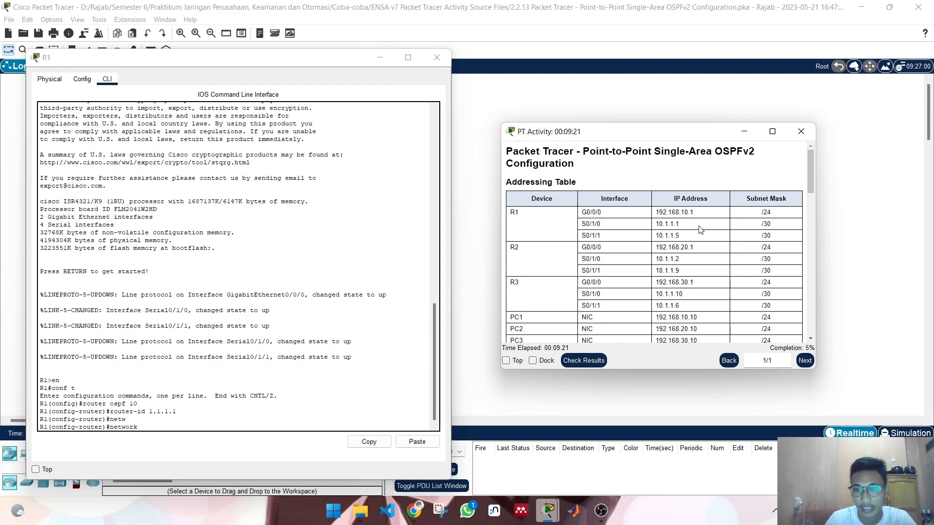
left_click(207, 425)
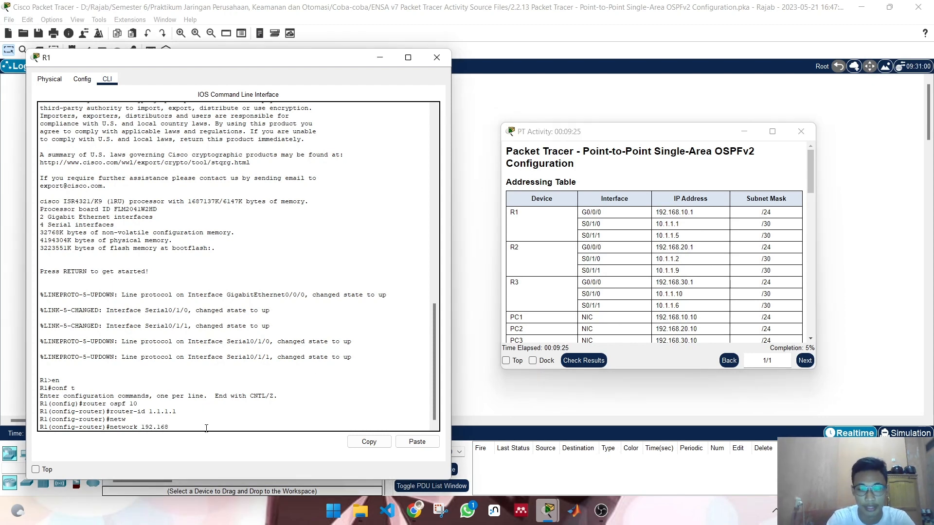
type("192.168.10.0")
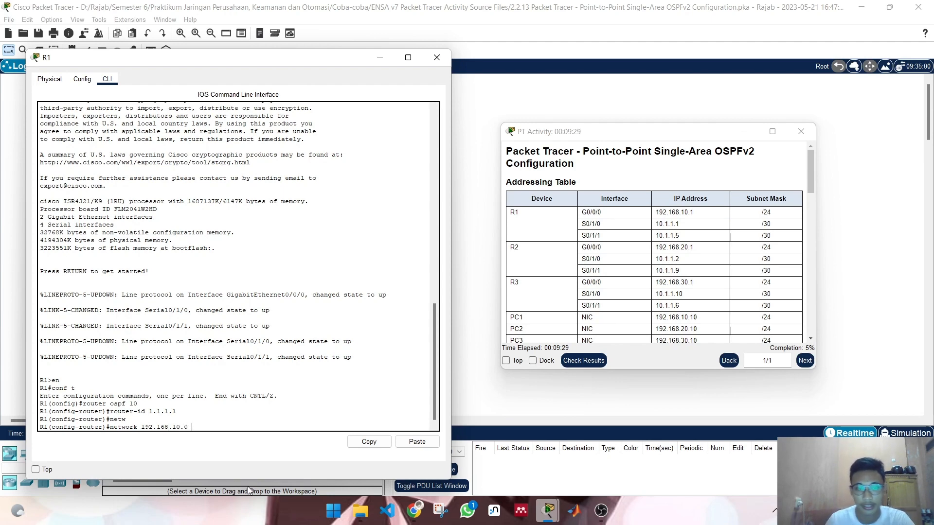
Step: Add the /24 wildcard mask 0.0.0.255 to R1's 192.168.10.0 network statement, following the Part 2 Step 1 mask subtraction
scroll(584, 287, "down", 10)
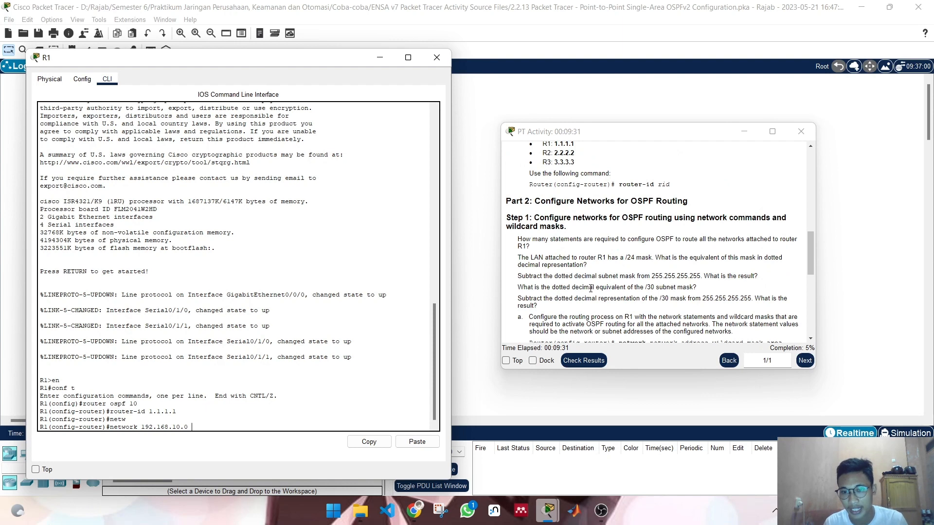
scroll(590, 289, "down", 1)
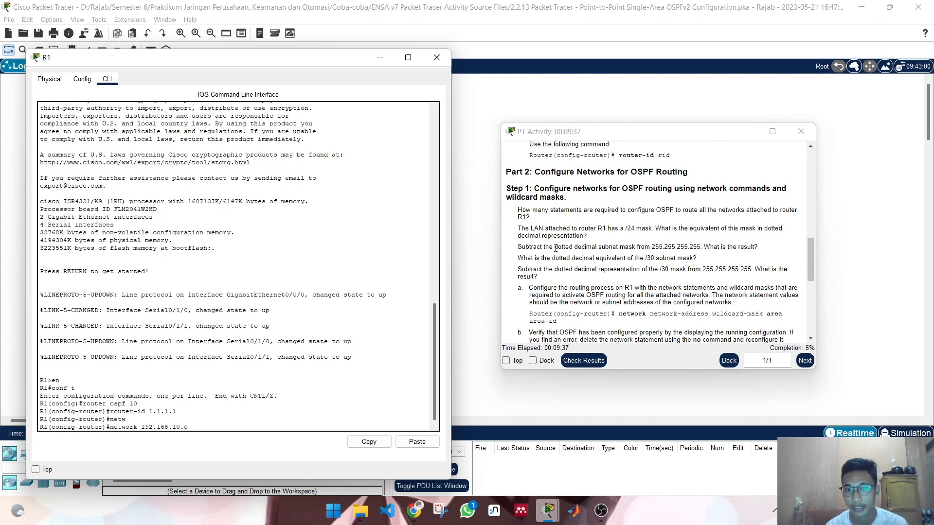
left_click_drag(556, 249, 720, 249)
left_click(653, 257)
double_click(653, 248)
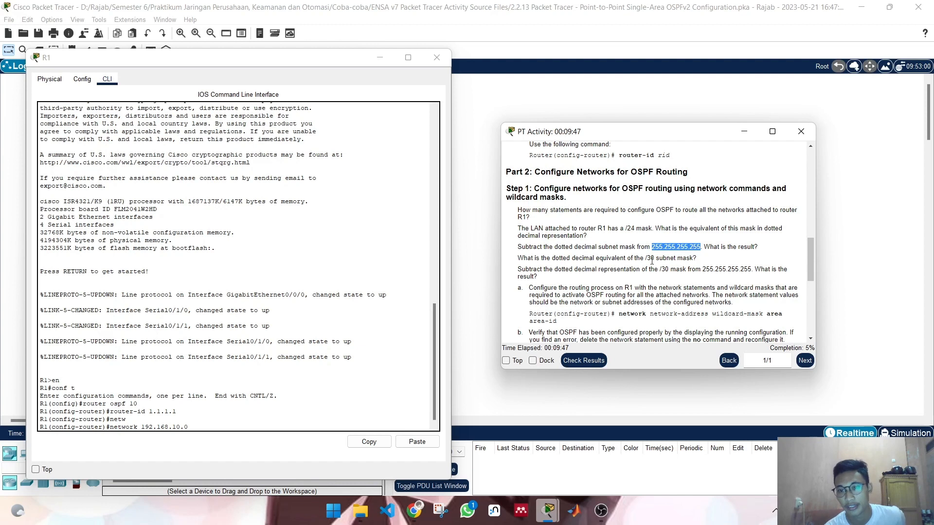
left_click(242, 425)
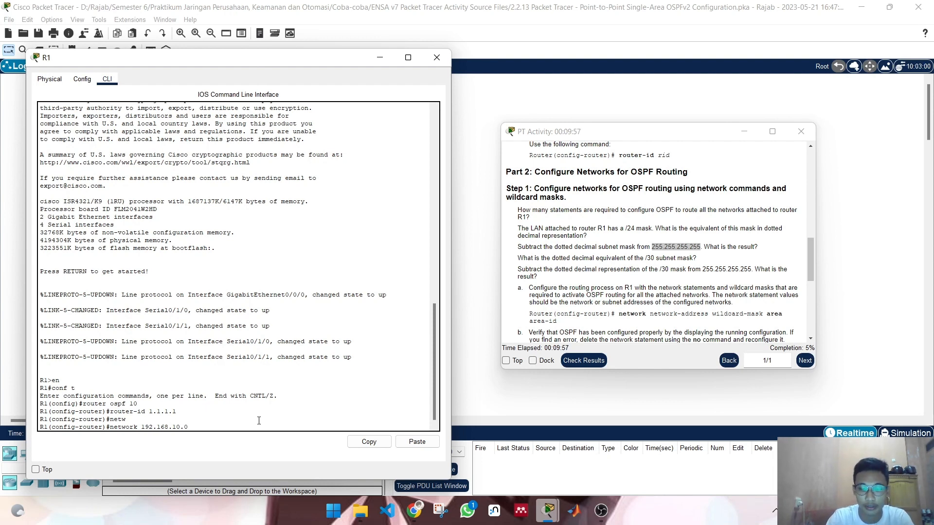
type("0.0.0")
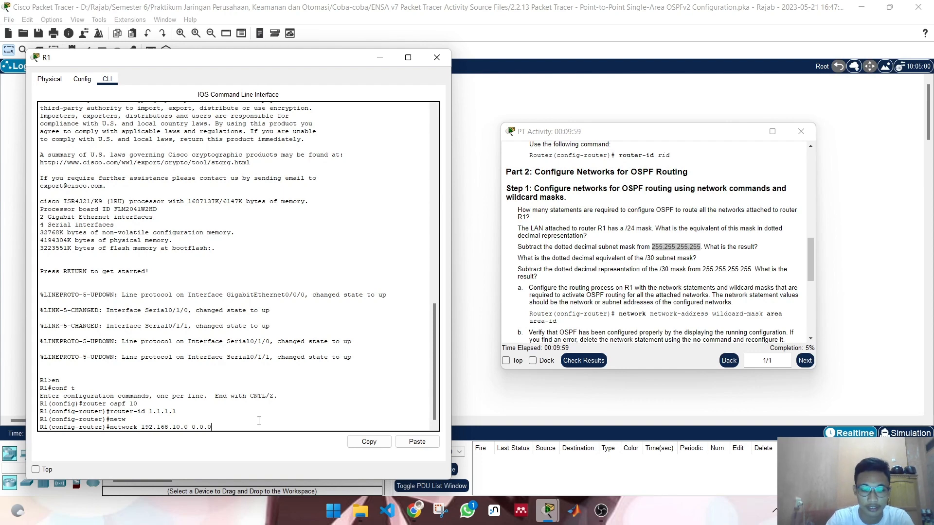
type(".255")
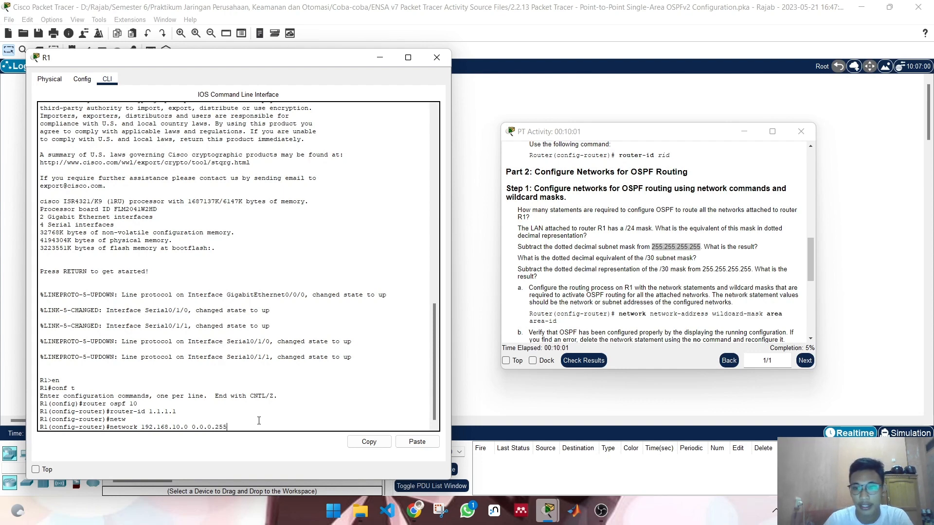
Step: Complete R1's LAN network statement with area 0, per the command syntax in the instructions, and submit it
scroll(652, 296, "down", 2)
left_click(559, 271)
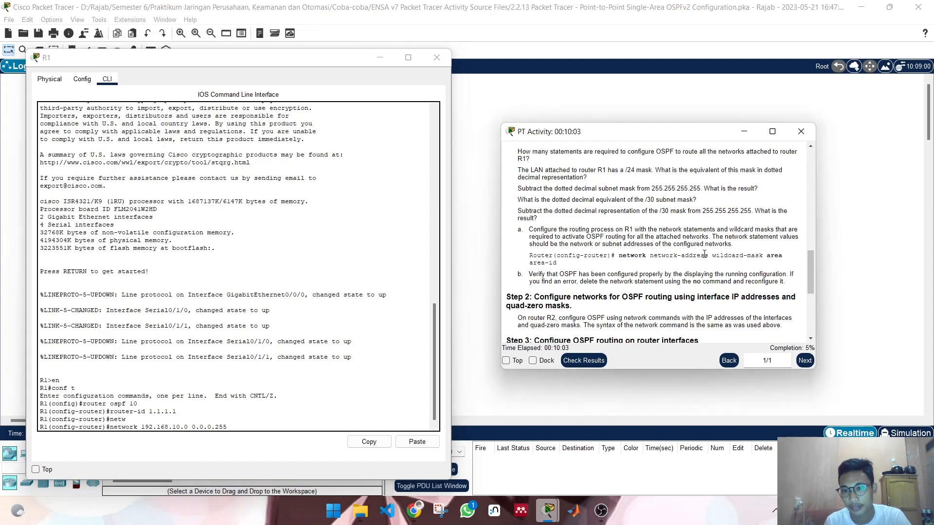
scroll(558, 271, "up", 1)
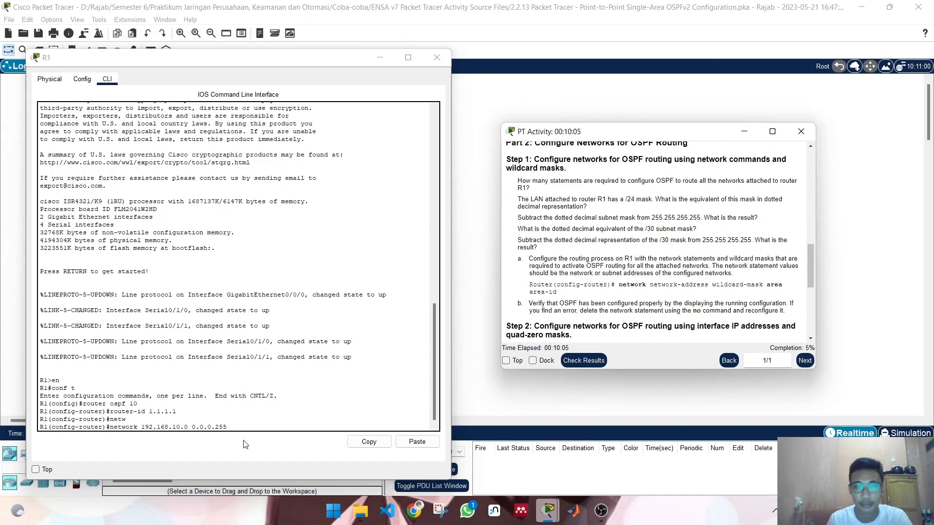
left_click(249, 428)
type("5 area")
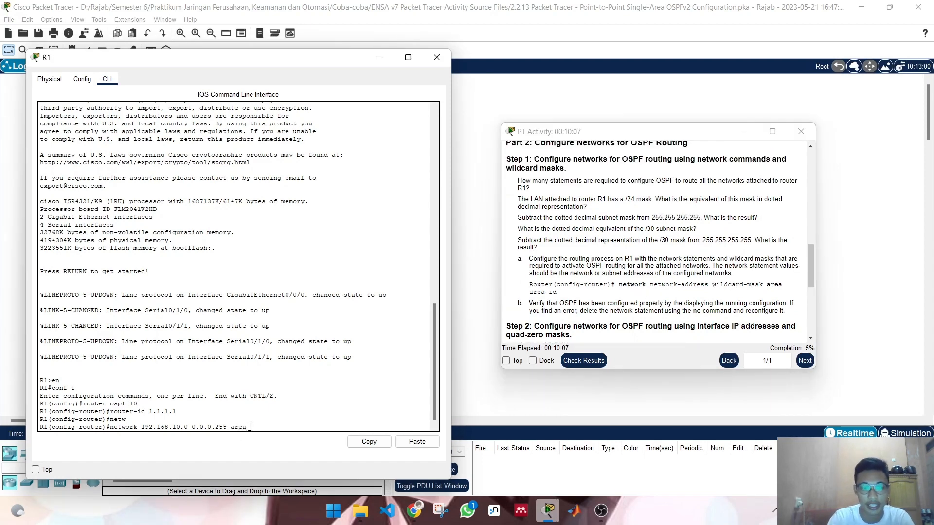
type(" 0")
key("Return")
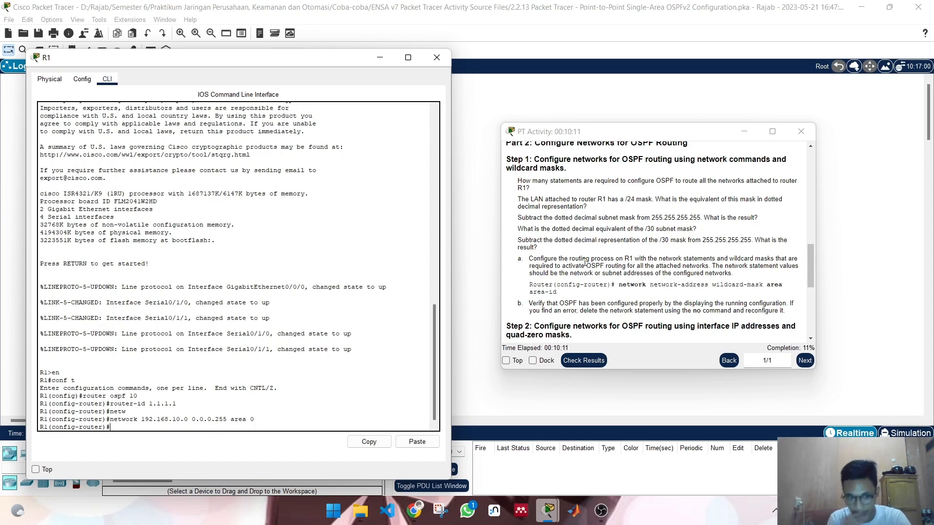
Step: Begin a second OSPF network statement on R1 with network address 10.1.1.0 for the S0/1/0 link
scroll(662, 297, "up", 10)
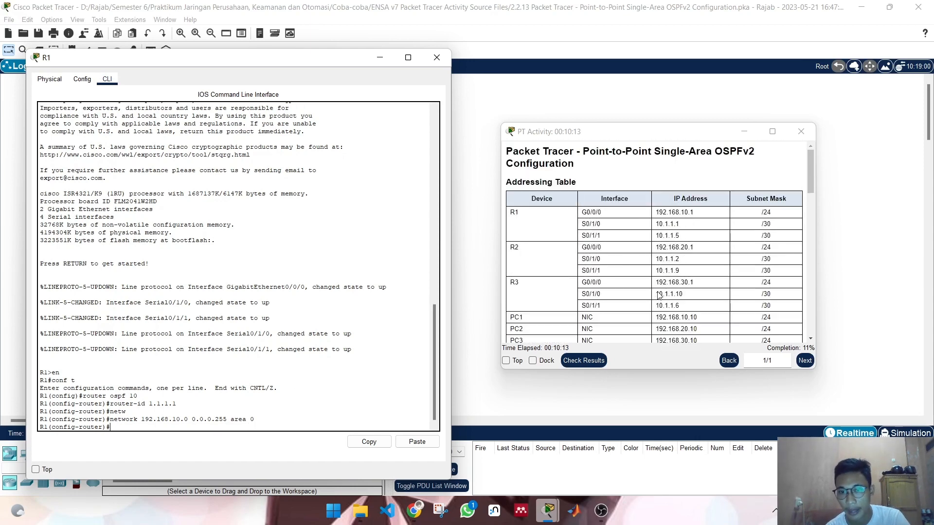
left_click(677, 225)
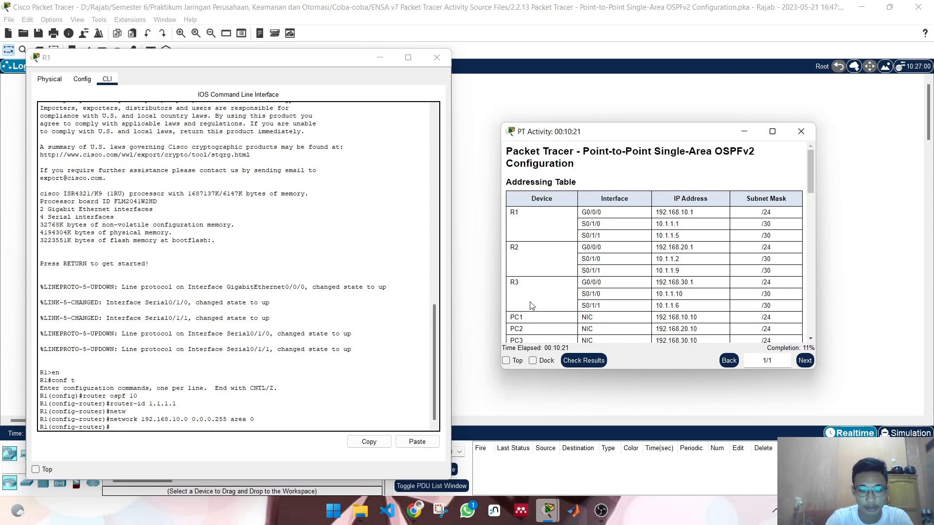
left_click(234, 425)
type("network")
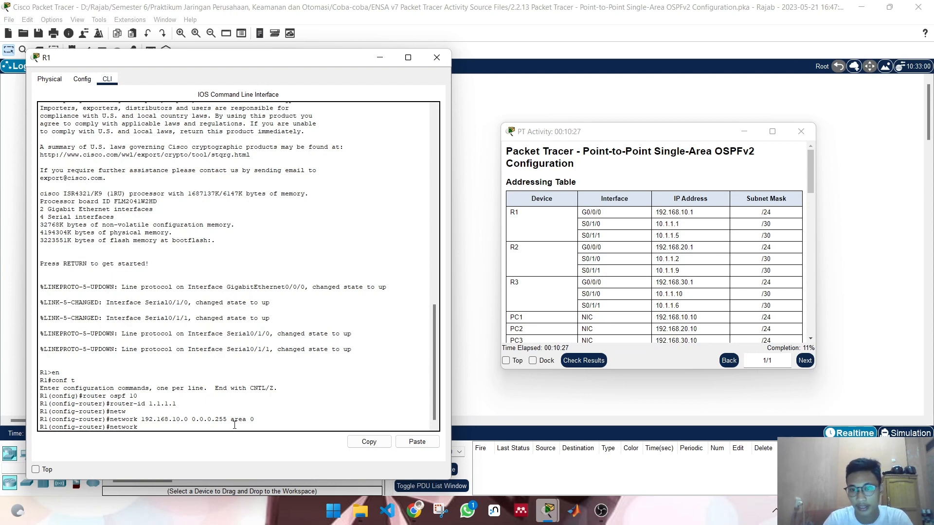
type("10")
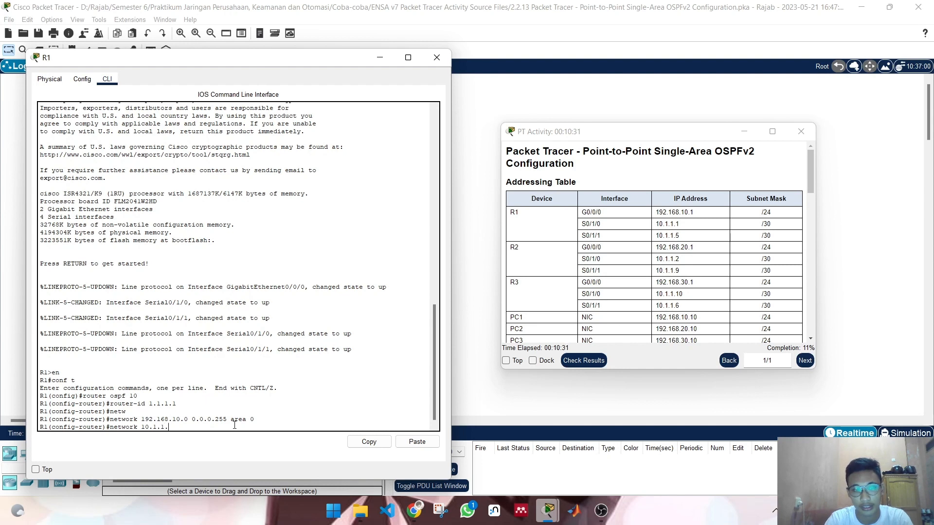
type(".1.1.")
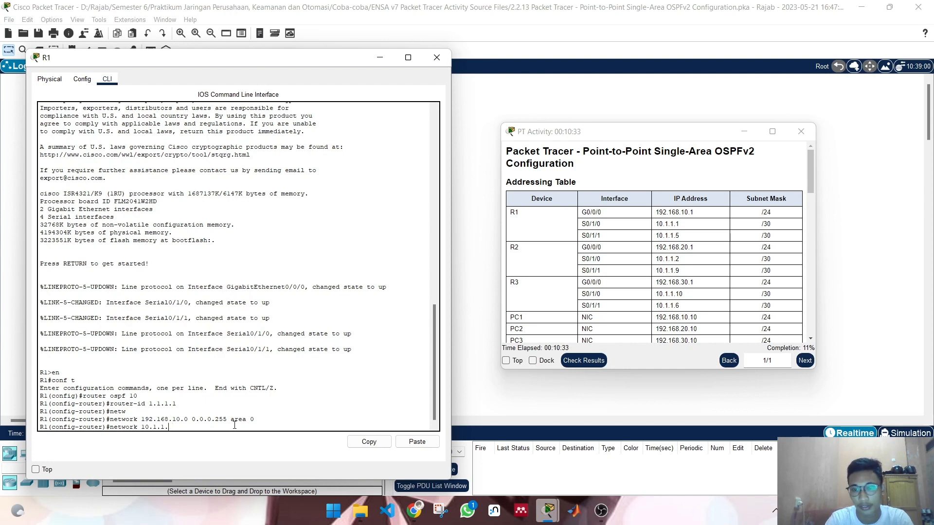
type("0")
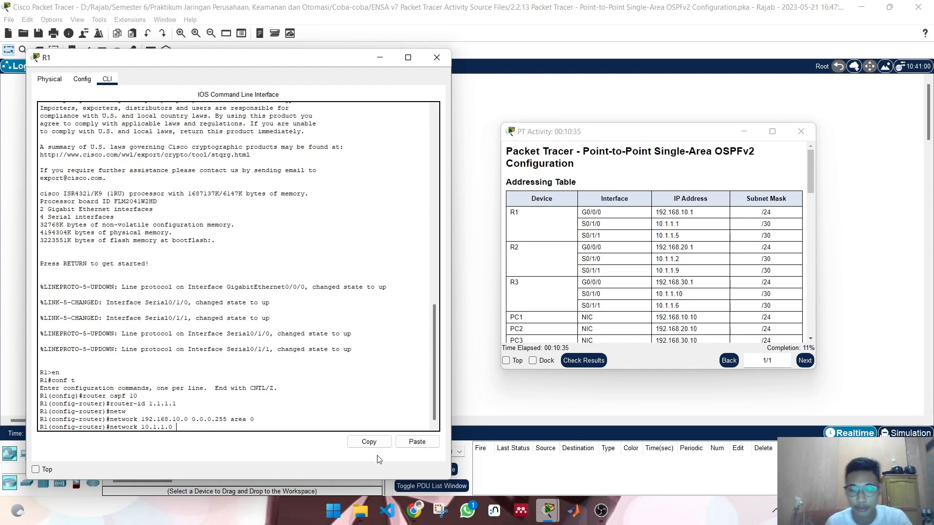
Step: Complete R1's 10.1.1.0 network statement with the /30 wildcard mask 0.0.0.3 and area 0, and submit it
scroll(647, 232, "down", 5)
scroll(647, 233, "down", 6)
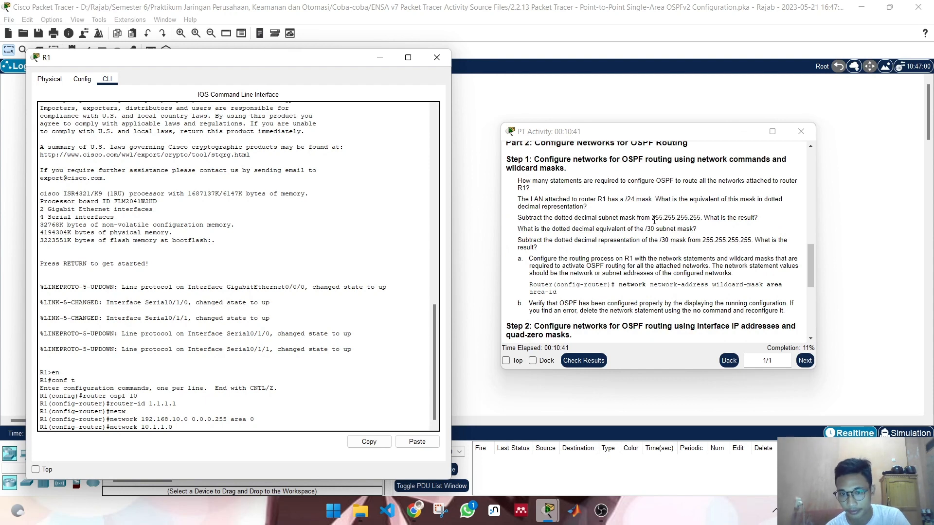
left_click_drag(703, 241, 752, 241)
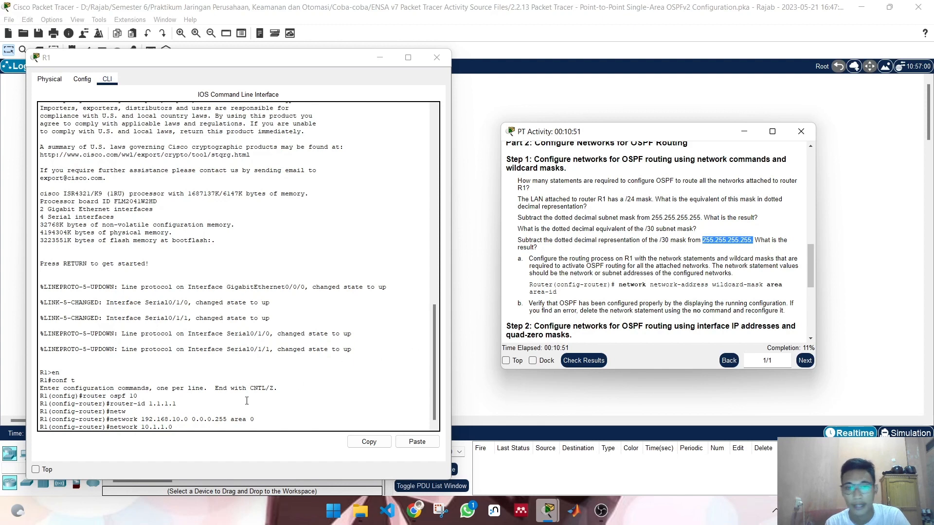
left_click(210, 424)
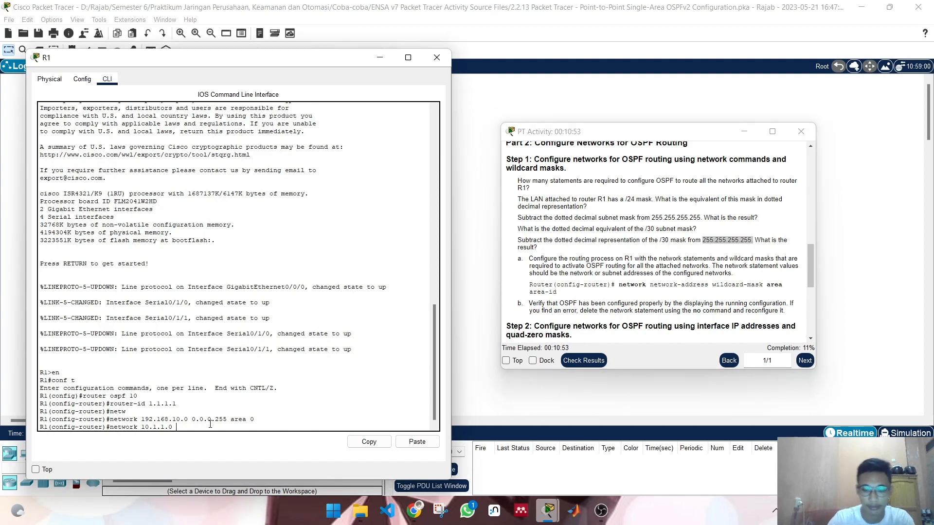
type("0.0.0.3")
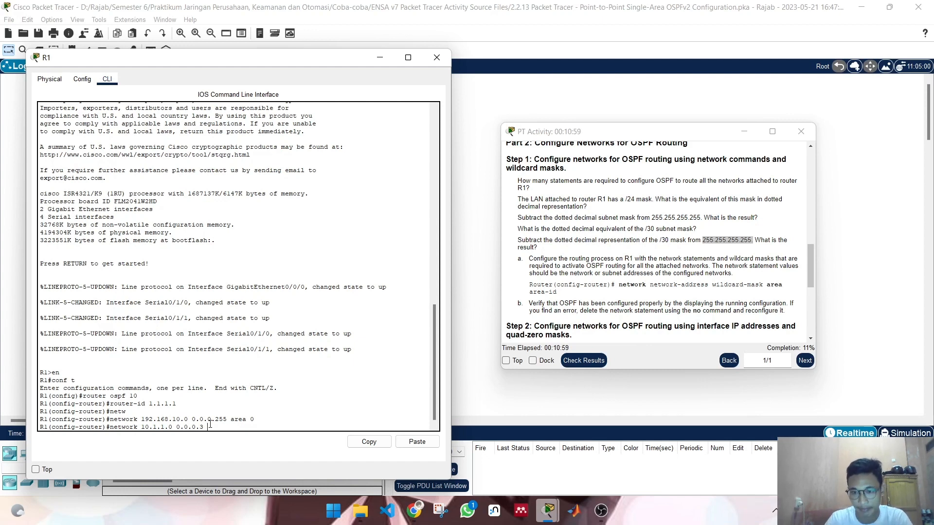
type(" area")
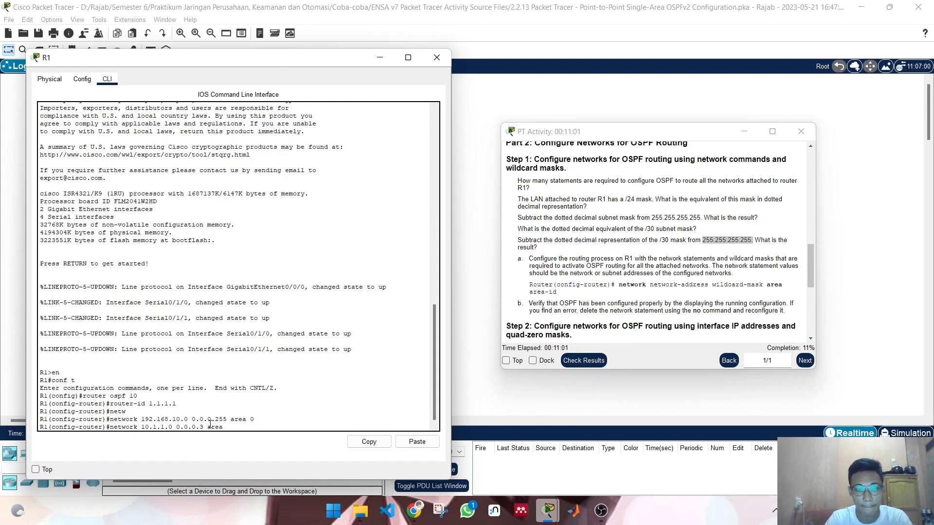
type(" 0")
key("Return")
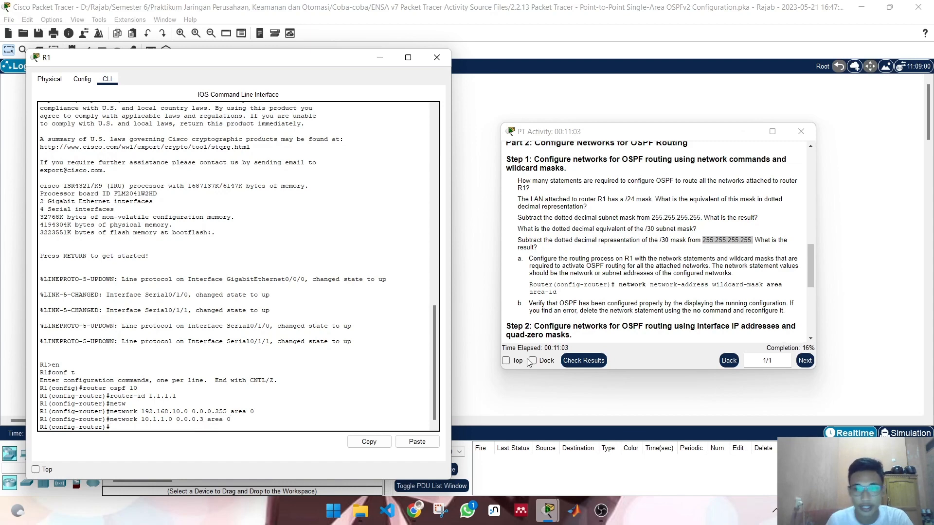
Step: Begin a third OSPF network statement on R1 with network address 10.1.1.4 for the S0/1/1 link in the addressing table
scroll(688, 270, "up", 10)
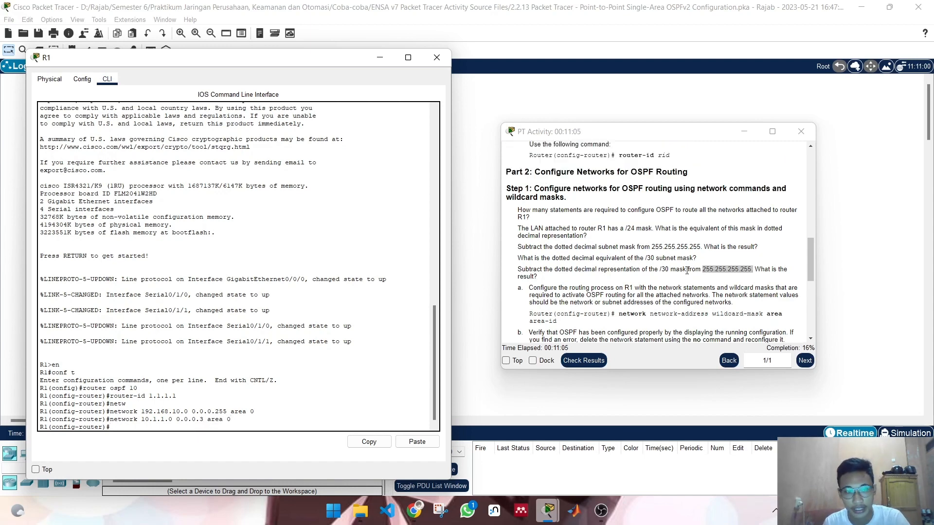
scroll(687, 271, "up", 3)
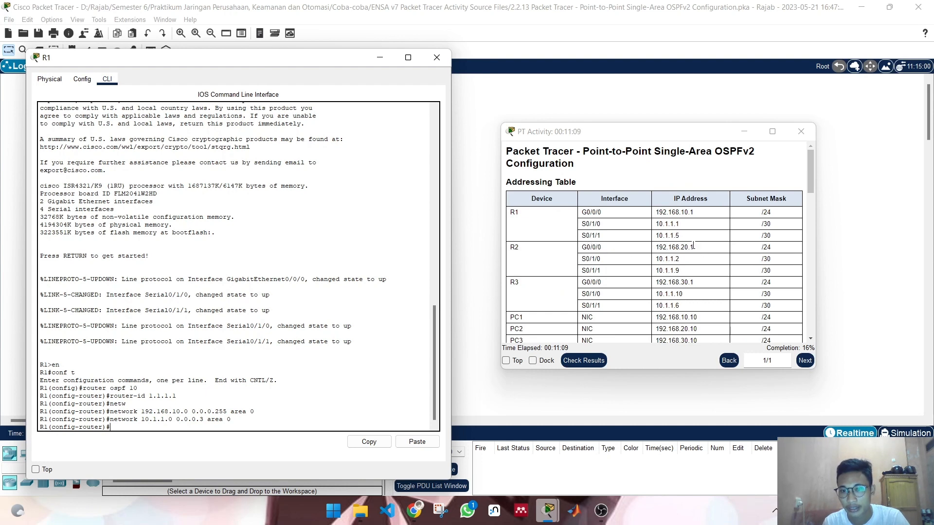
scroll(693, 244, "down", 1)
type("ne")
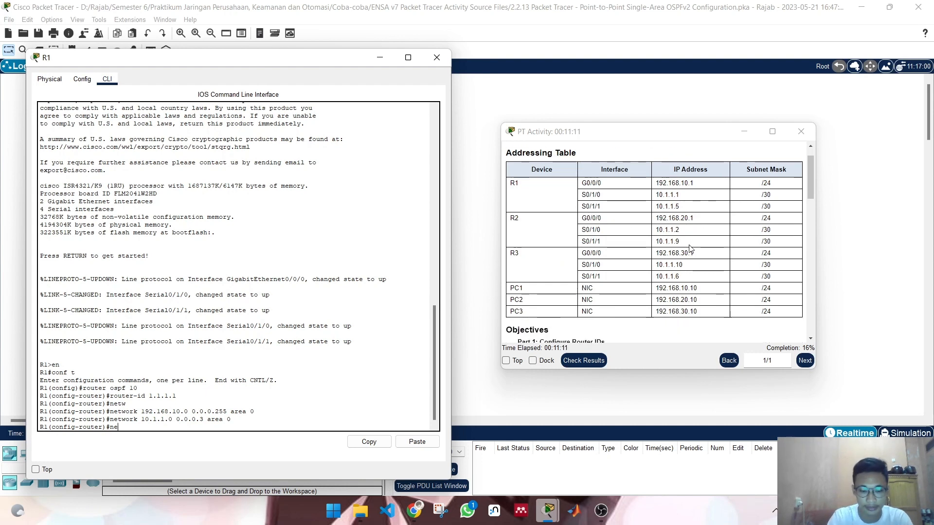
type("twork")
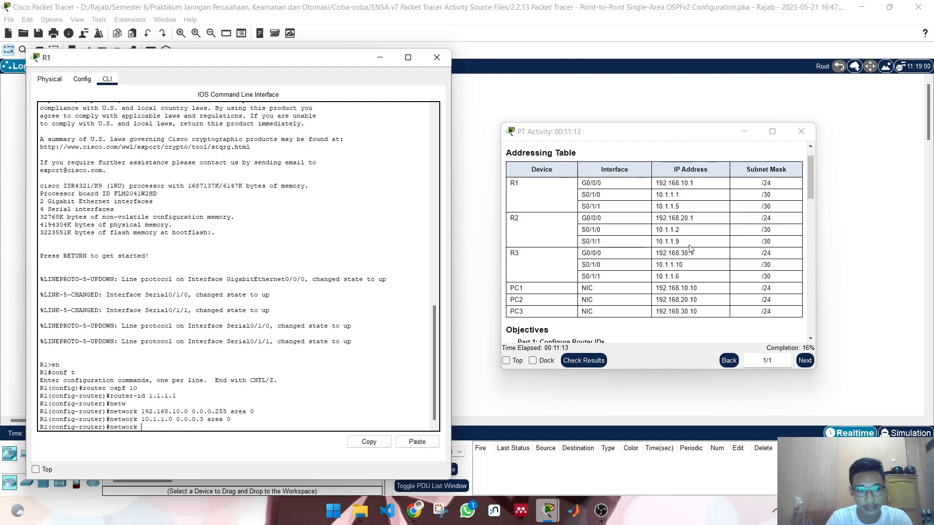
type(" 10.1")
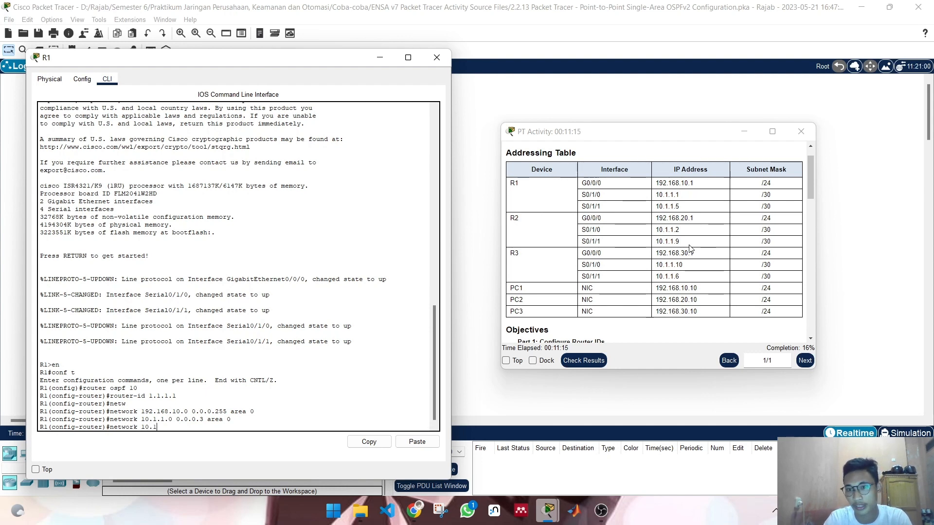
type(".1.")
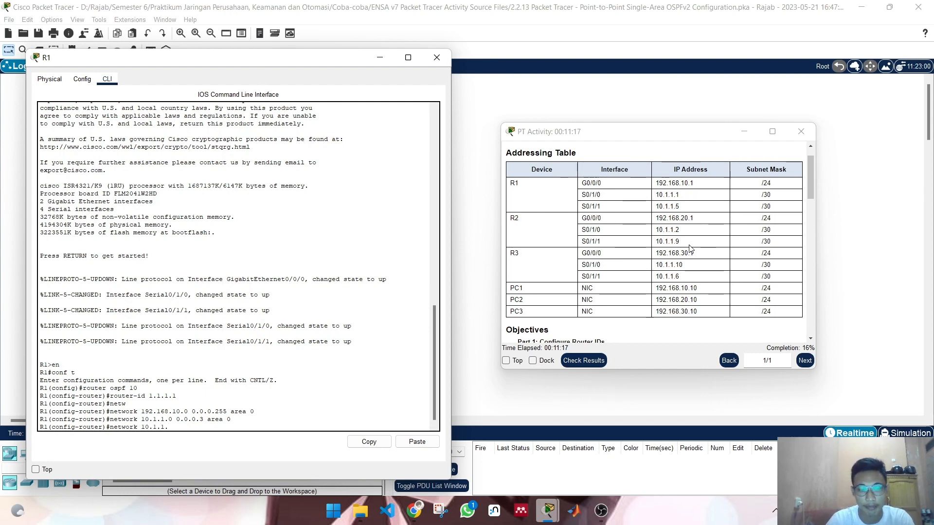
left_click_drag(675, 206, 690, 208)
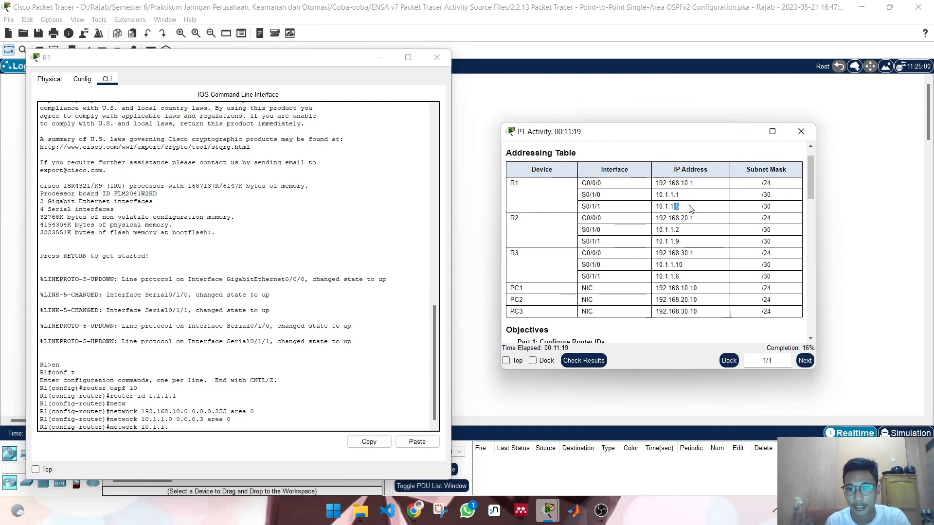
left_click(190, 442)
type("4")
Step: Complete R1's 10.1.1.4 network statement with wildcard mask 0.0.0.3 and area 0, and submit it
scroll(693, 277, "down", 5)
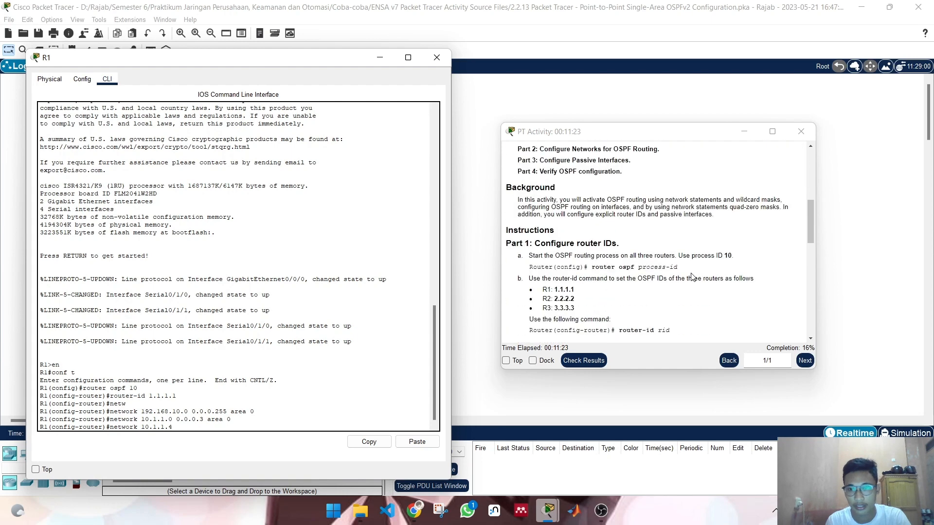
scroll(693, 277, "down", 2)
scroll(639, 290, "down", 1)
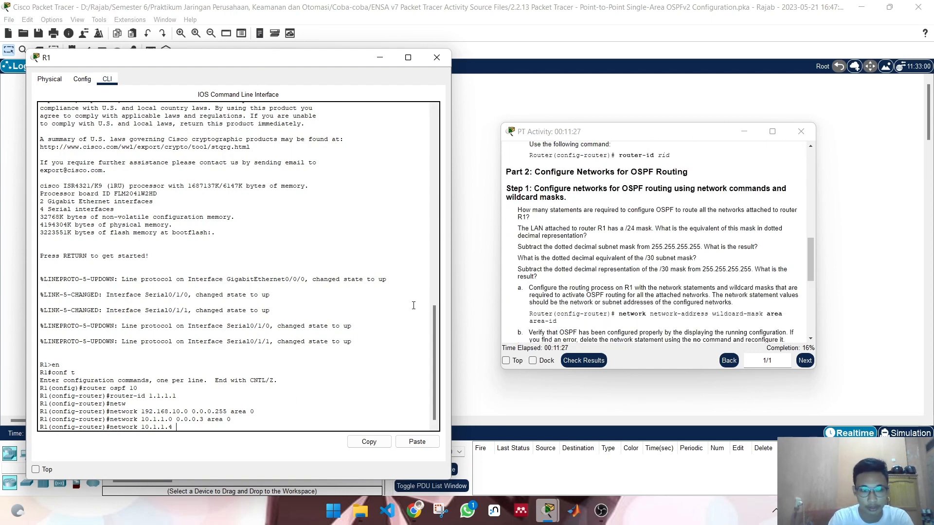
type("0.0.0")
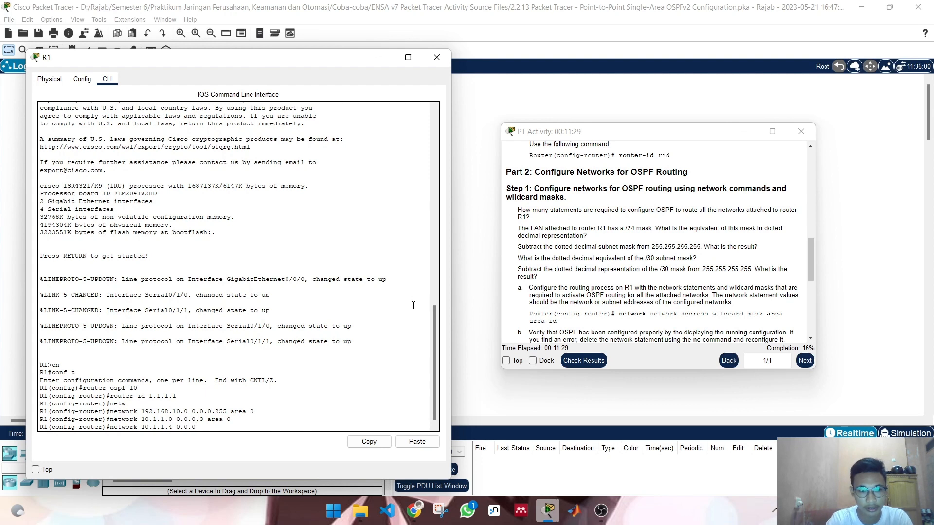
type(".3 area")
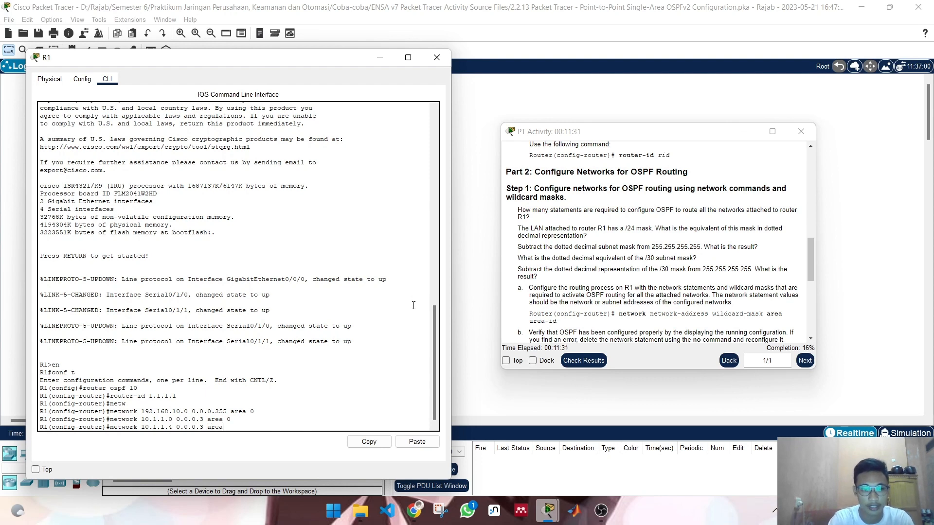
type(" 0")
key("Return")
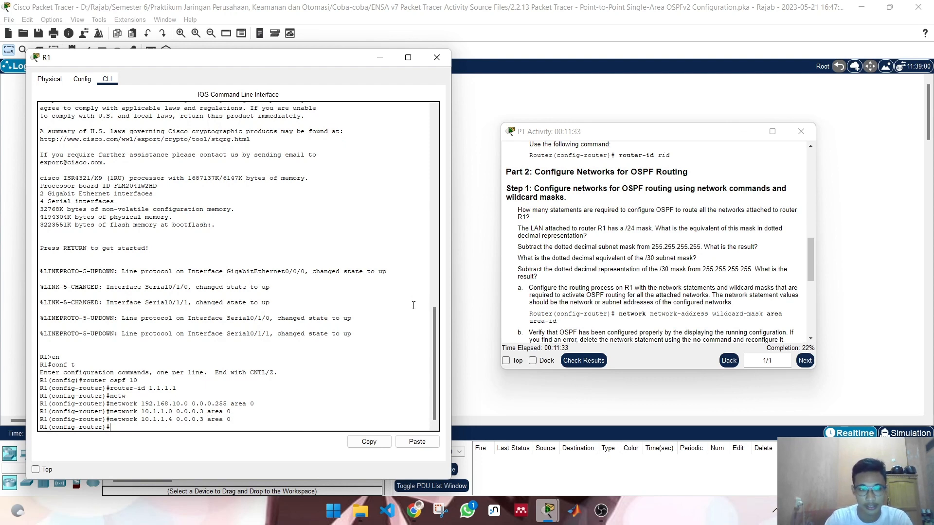
Step: Read on to Part 3 of the instructions and begin the passive-interface command in R1's OSPF configuration
scroll(621, 240, "down", 3)
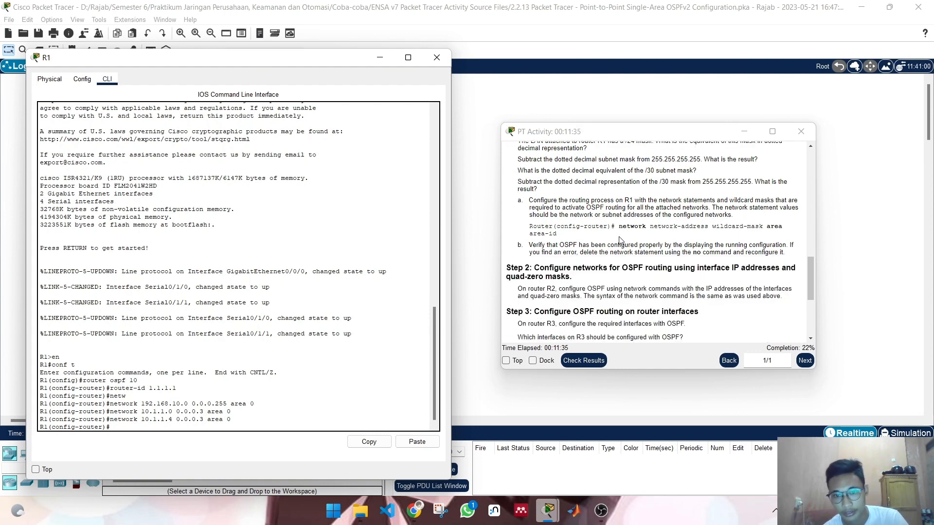
scroll(610, 244, "down", 2)
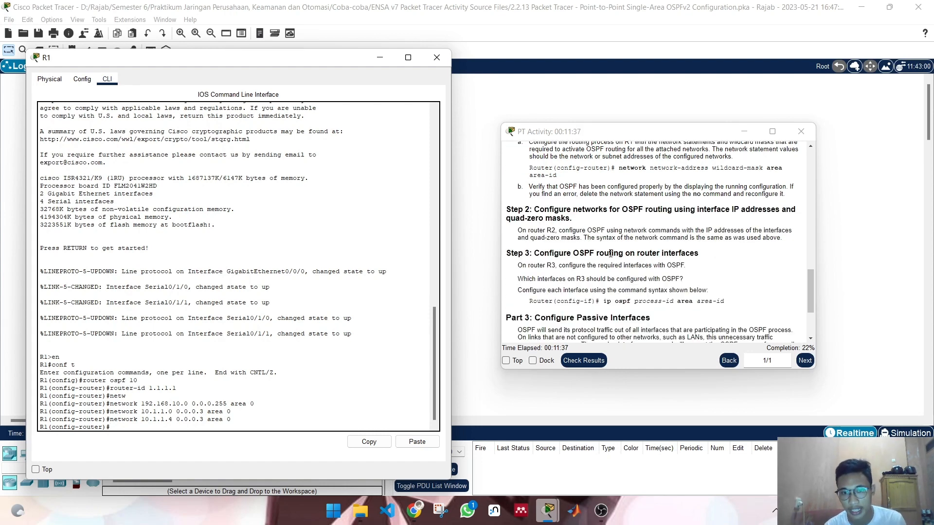
scroll(611, 253, "down", 2)
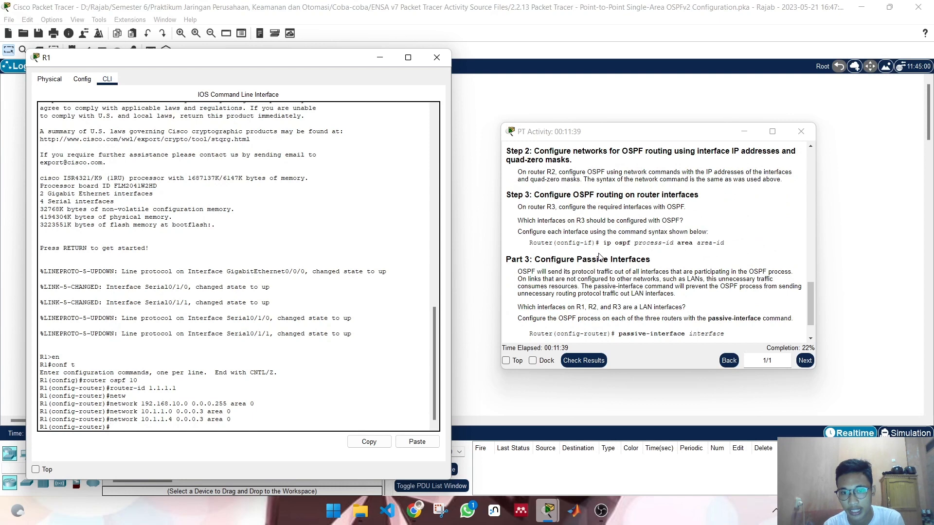
scroll(600, 257, "down", 1)
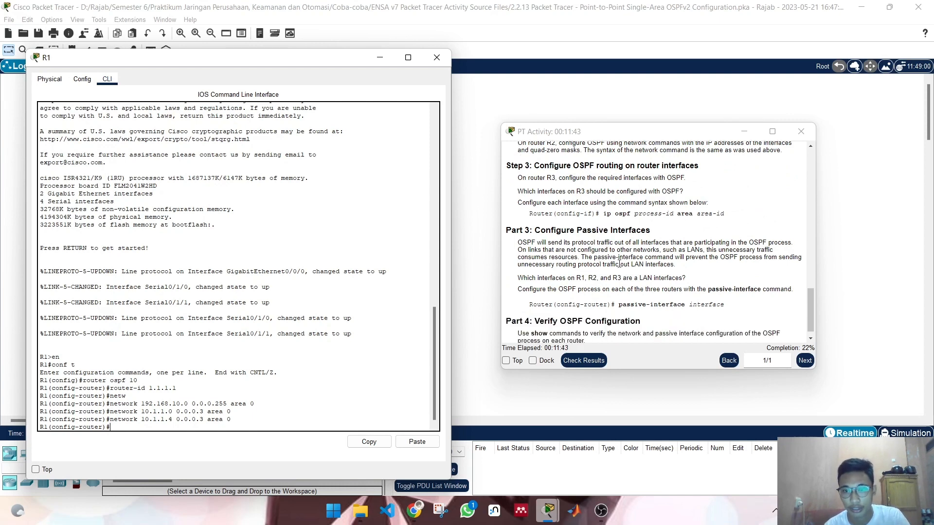
scroll(600, 232, "down", 1)
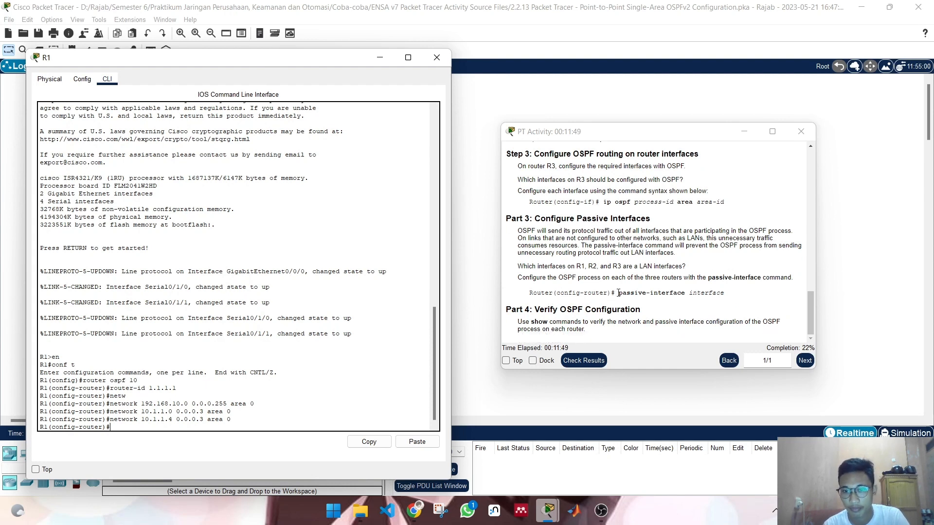
left_click_drag(619, 293, 730, 294)
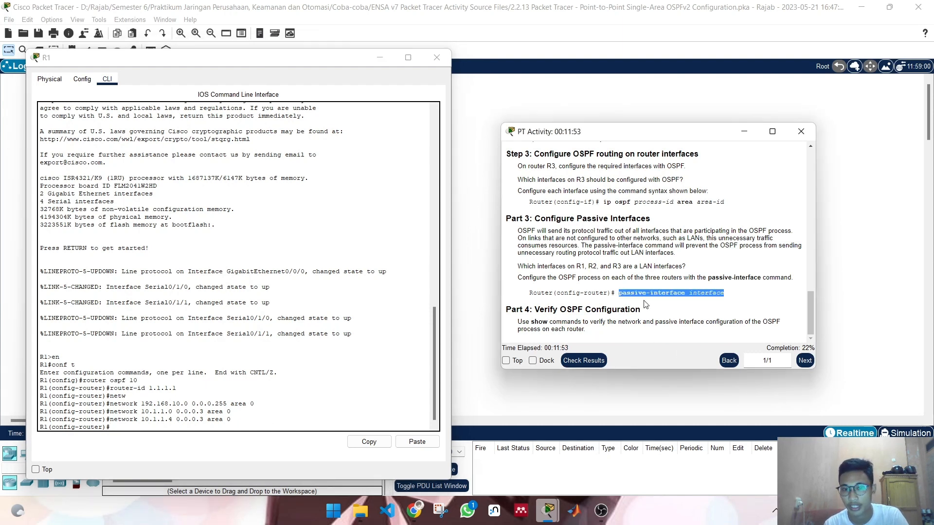
left_click(162, 426)
type("pas")
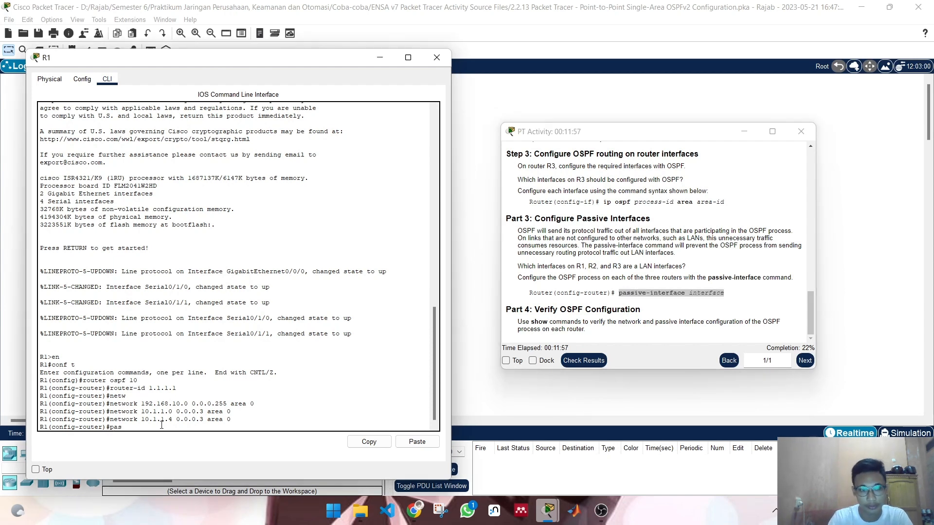
key("Tab")
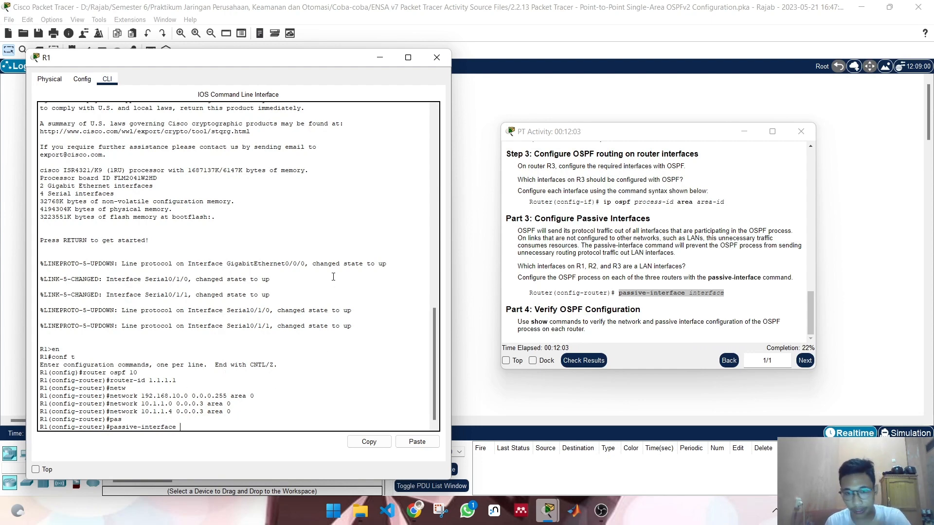
Step: Complete R1's passive-interface command with the LAN interface g0/0/0 from the addressing table, and submit it
scroll(606, 290, "up", 3)
scroll(606, 290, "up", 10)
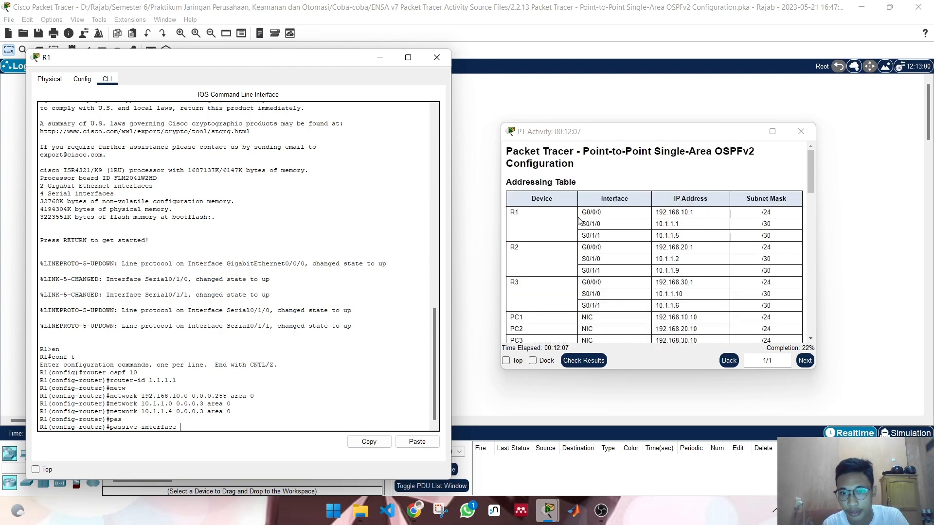
left_click_drag(581, 213, 609, 215)
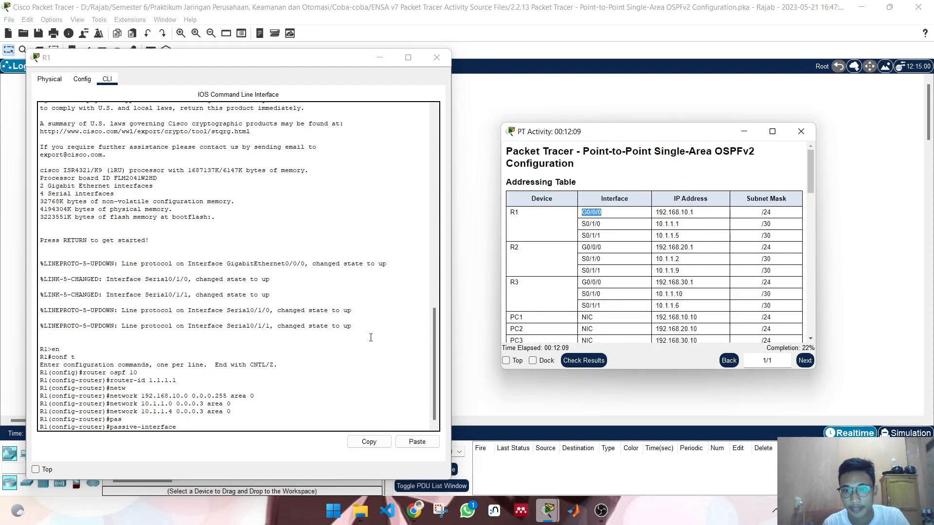
left_click(211, 424)
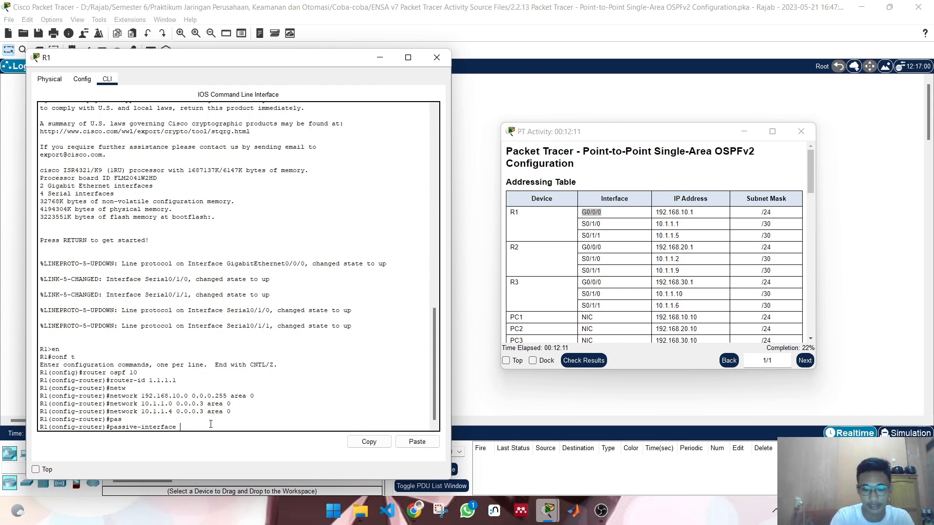
type("g0/")
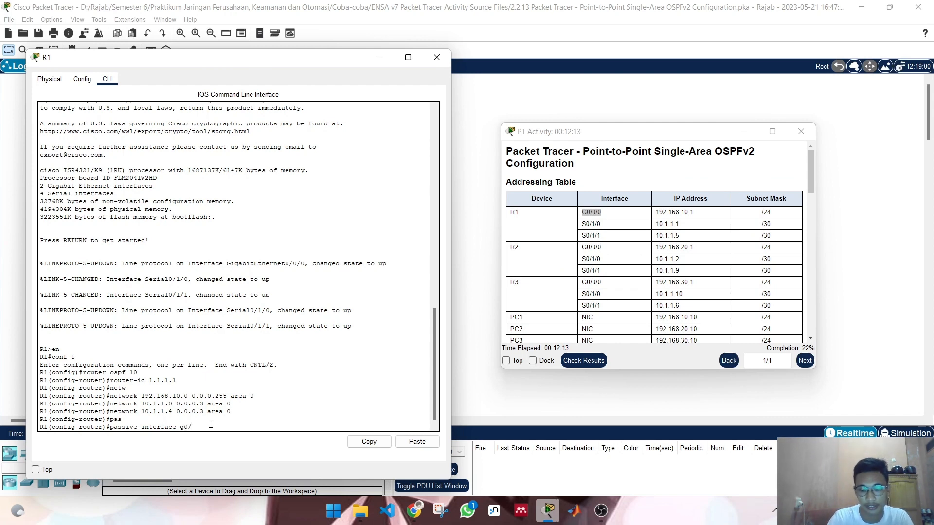
type("0/")
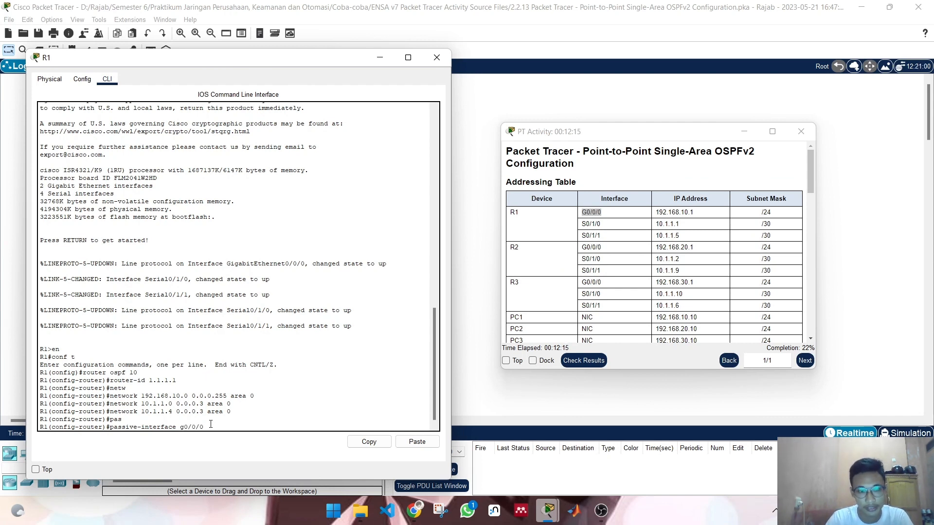
type("0")
key("Return")
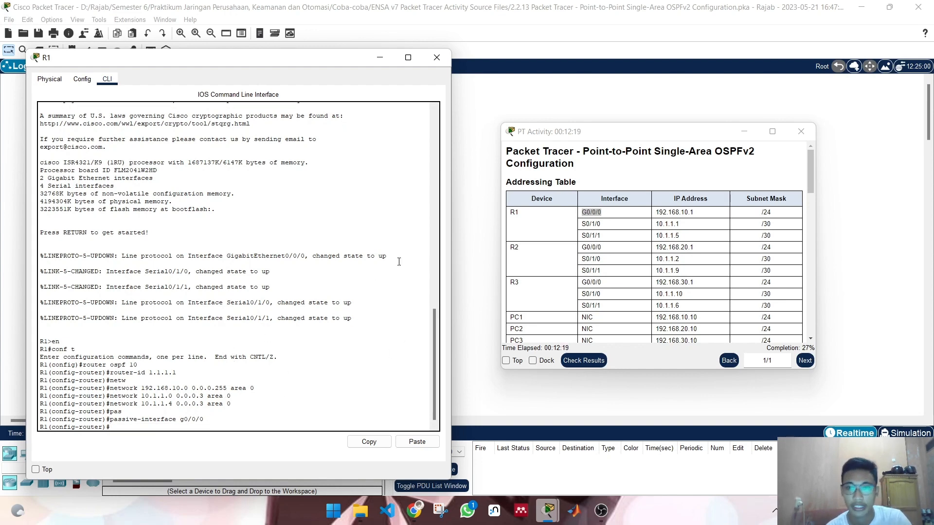
Step: Check the activity results, review R1's OSPF assessment items, and return to the topology
scroll(317, 280, "up", 3)
scroll(317, 279, "down", 2)
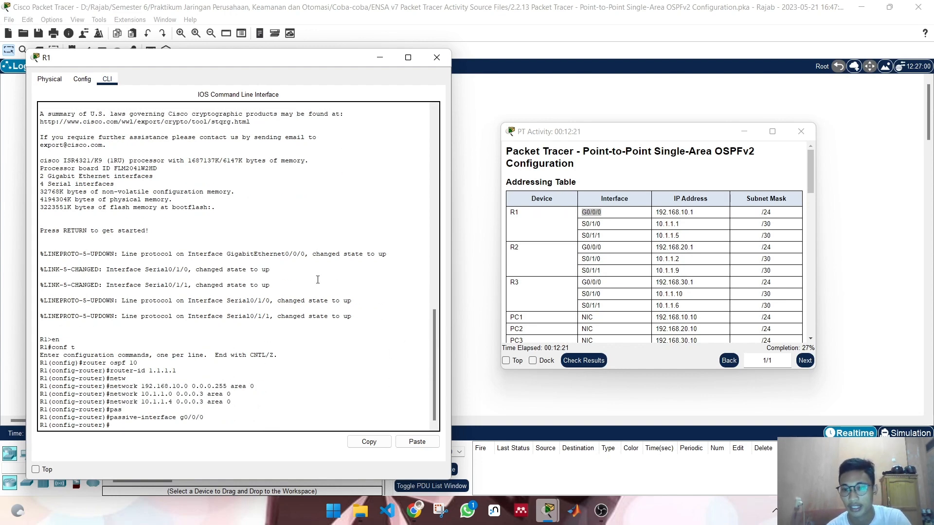
scroll(318, 279, "up", 3)
left_click(585, 362)
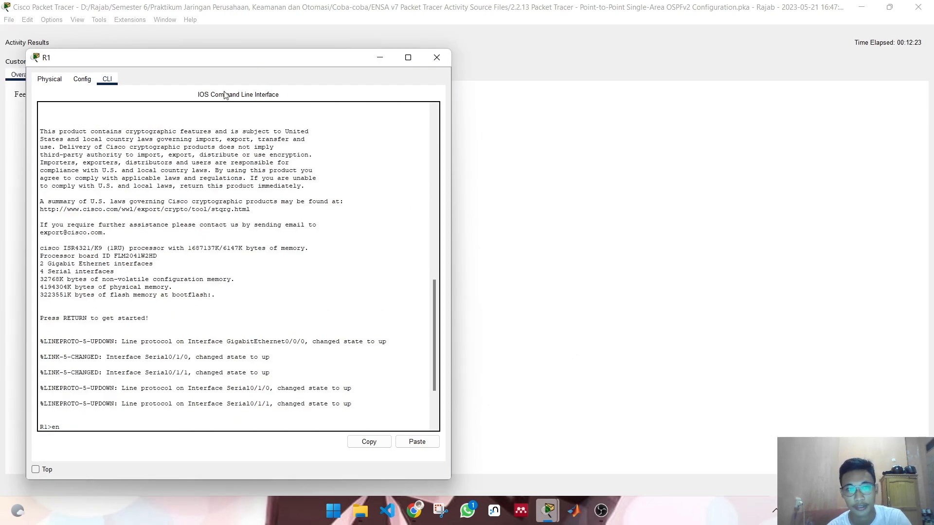
left_click(379, 58)
left_click(99, 75)
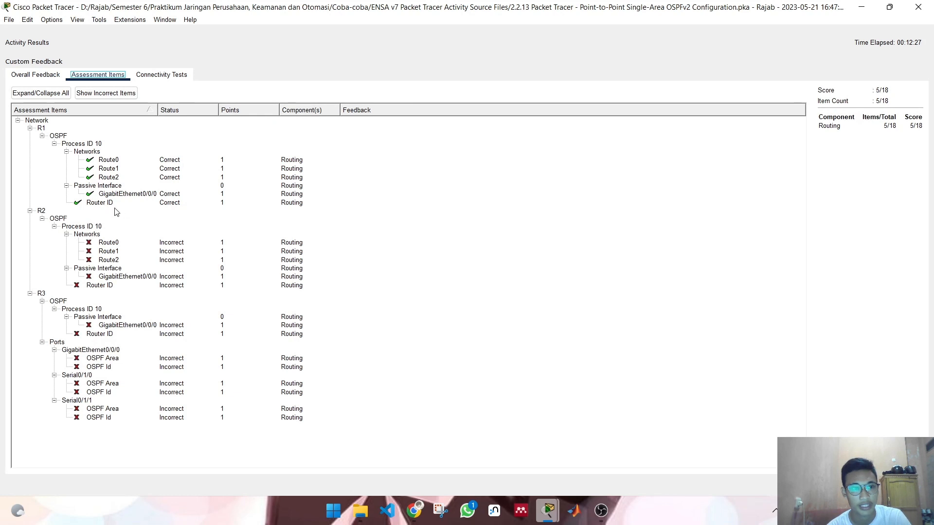
left_click(919, 6)
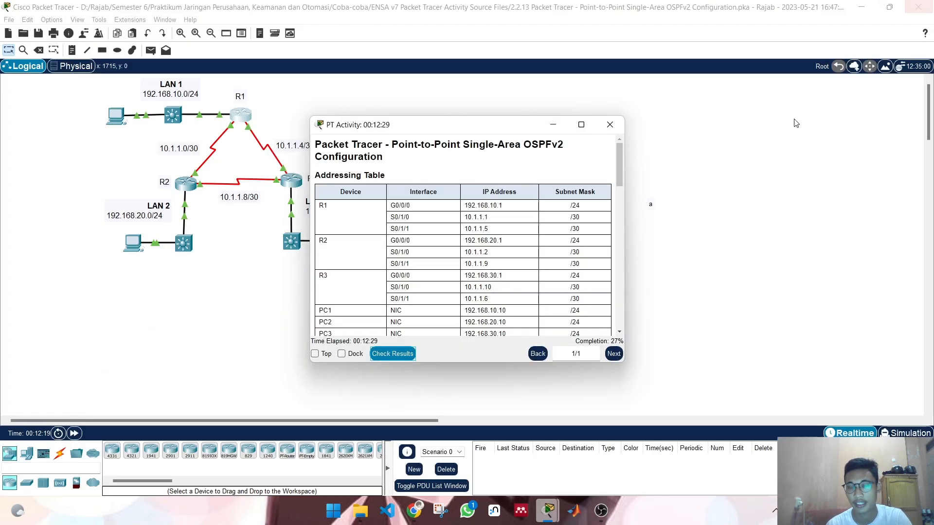
Step: Open R2's command line and arrange it side by side with the activity instructions
left_click_drag(485, 129, 705, 126)
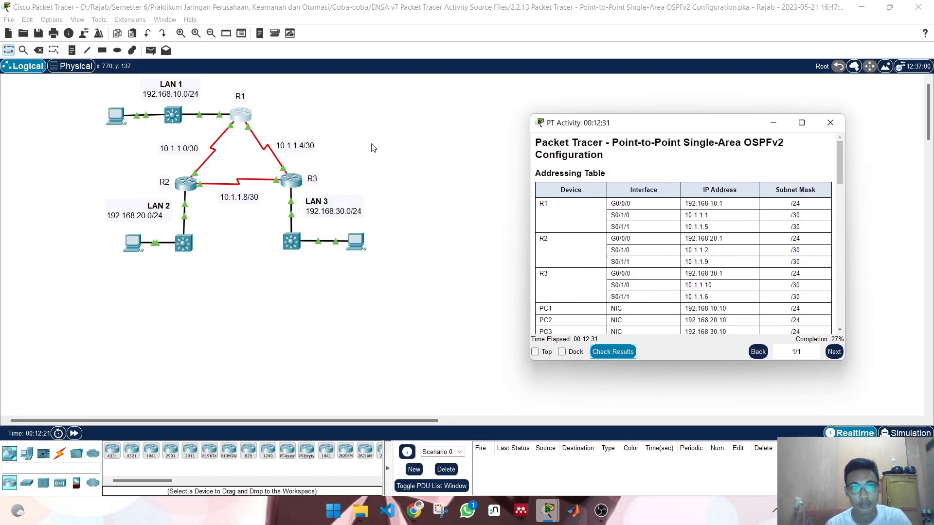
left_click(184, 186)
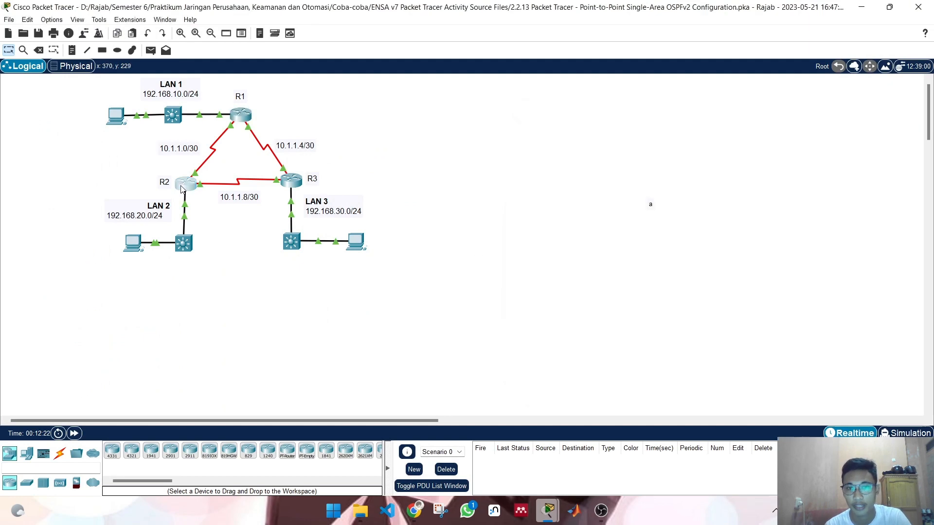
left_click_drag(486, 73, 256, 62)
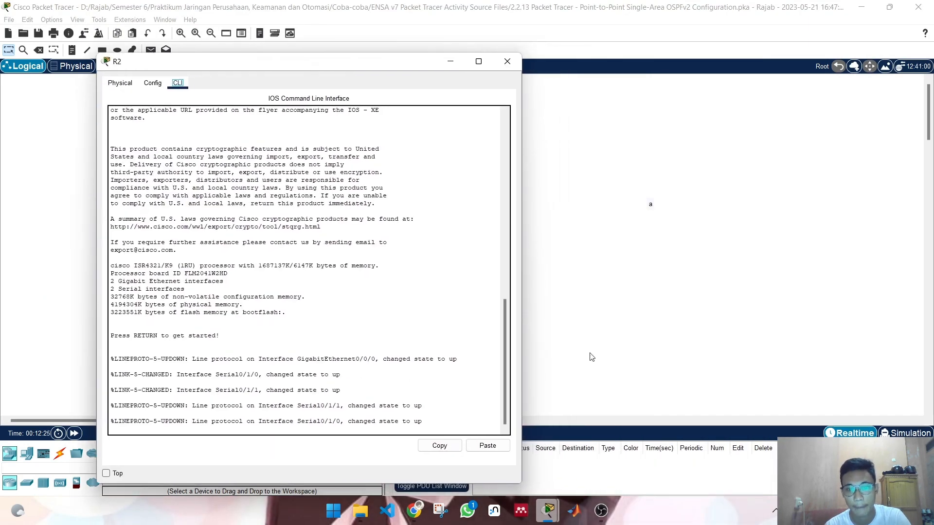
mouse_move(549, 511)
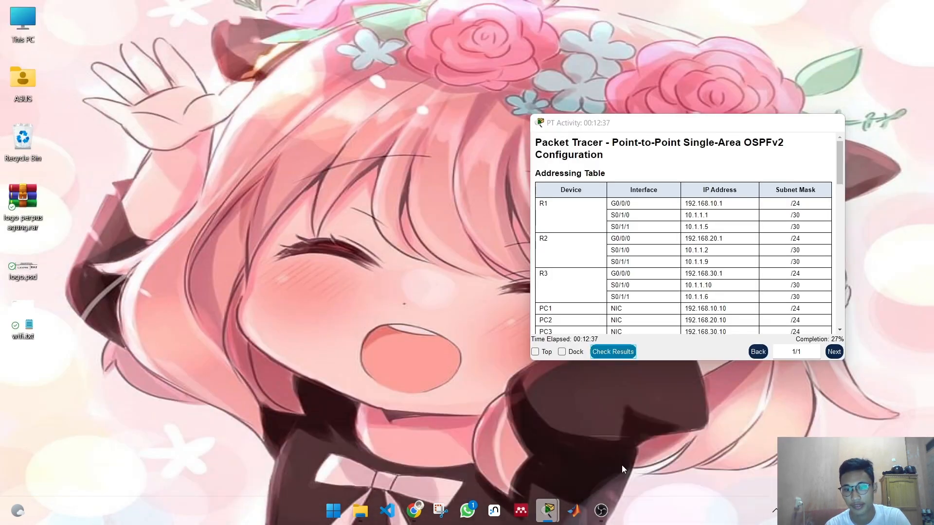
left_click(622, 465)
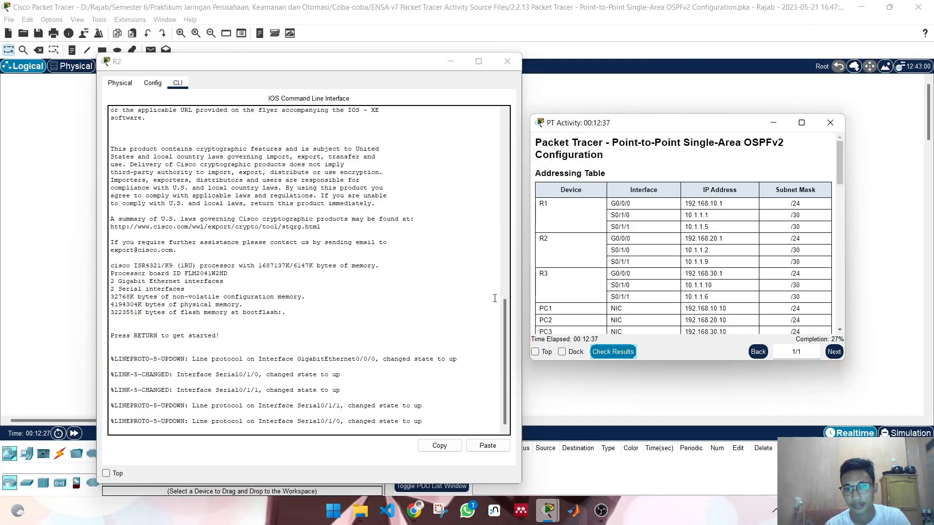
Step: Start R2's console session, enter privileged EXEC mode and switch to global configuration mode
left_click(433, 416)
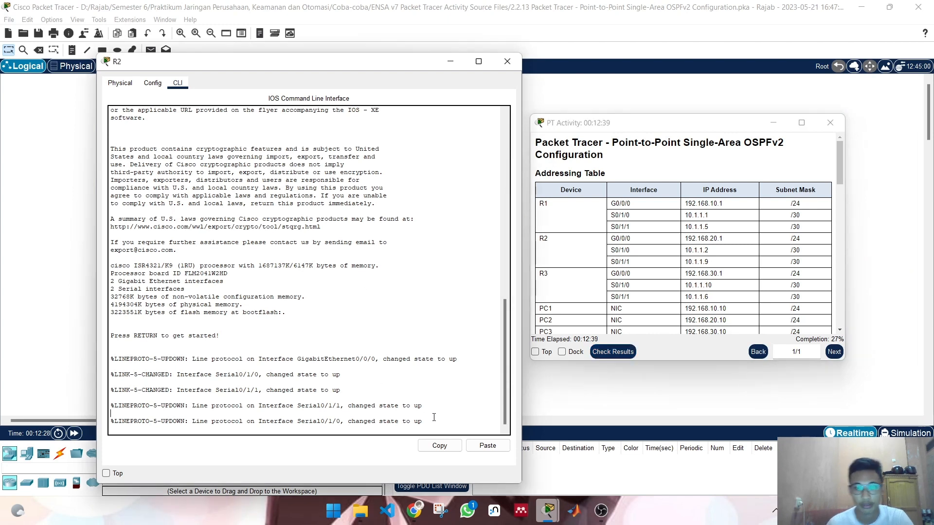
key("Return")
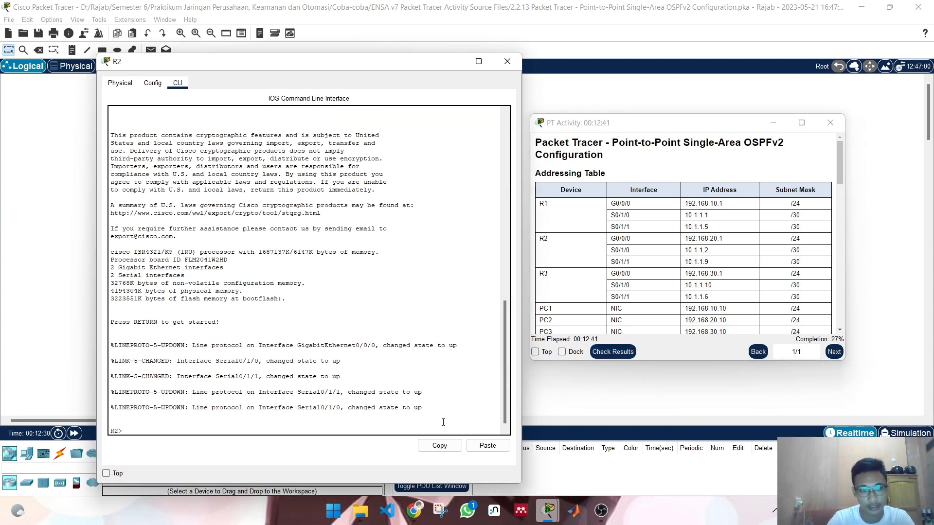
type("en")
key("Return")
type("conf")
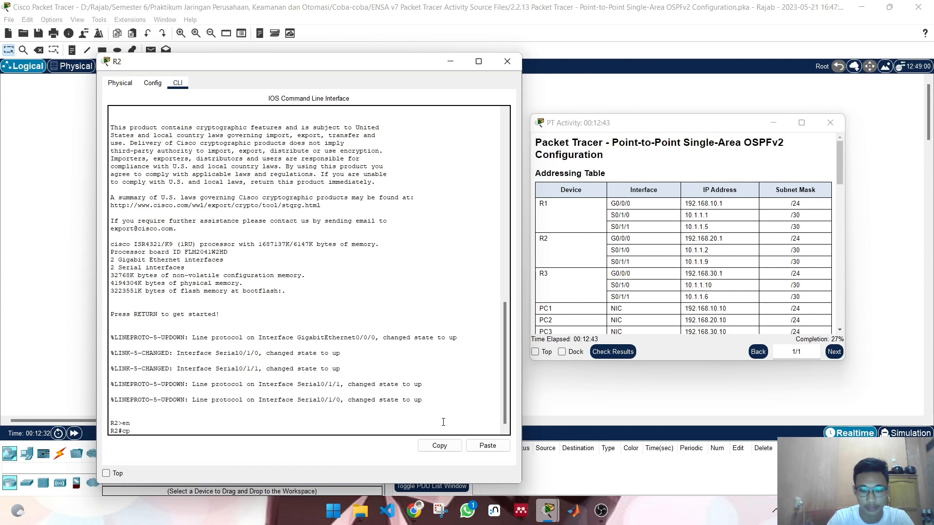
type(" t")
key("Return")
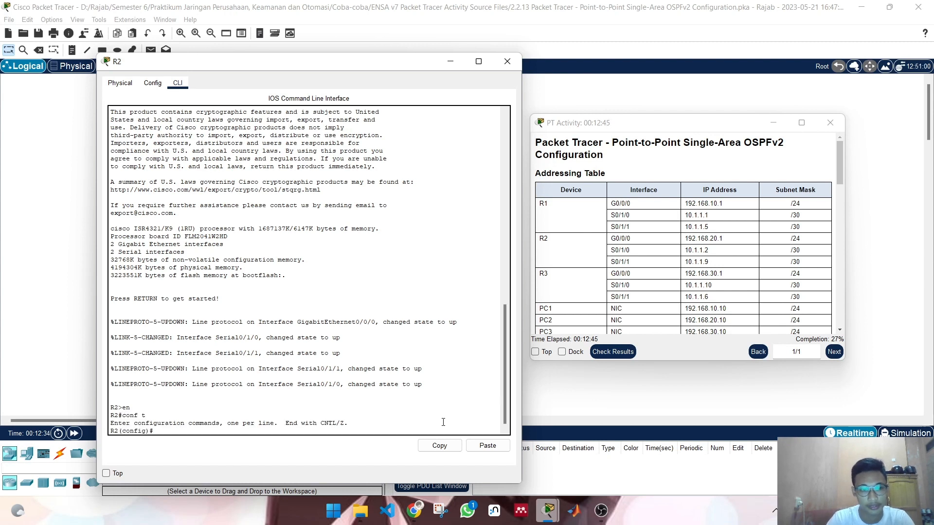
Step: Start the OSPF routing process on R2 with the process ID 10 given in Part 1 of the instructions
scroll(672, 263, "down", 10)
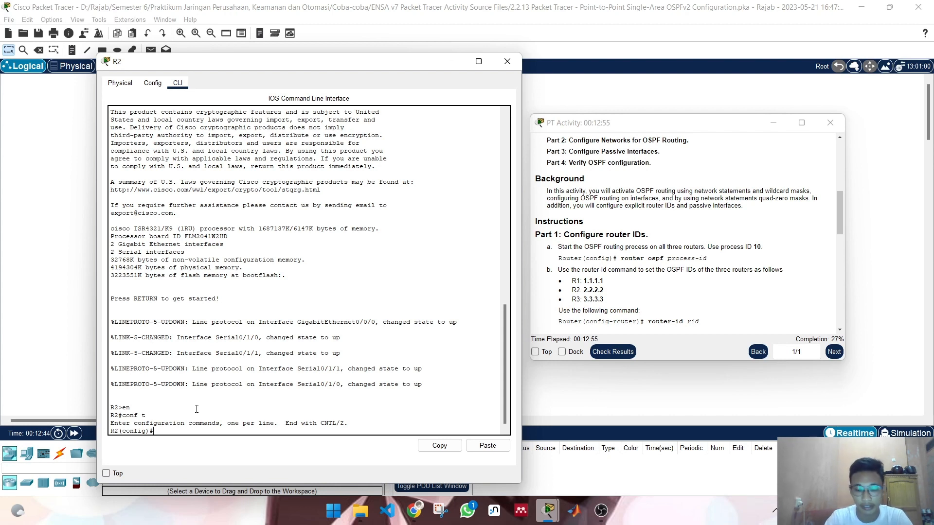
type("router o")
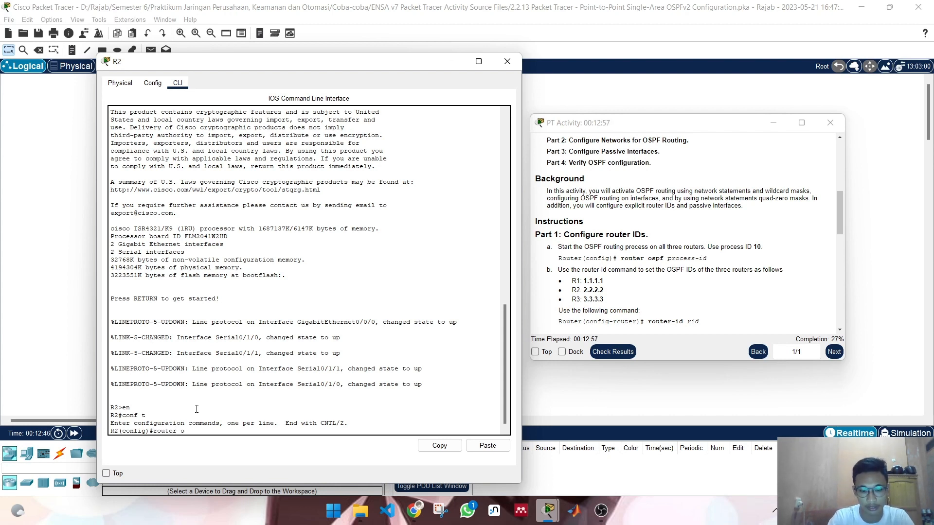
type("s")
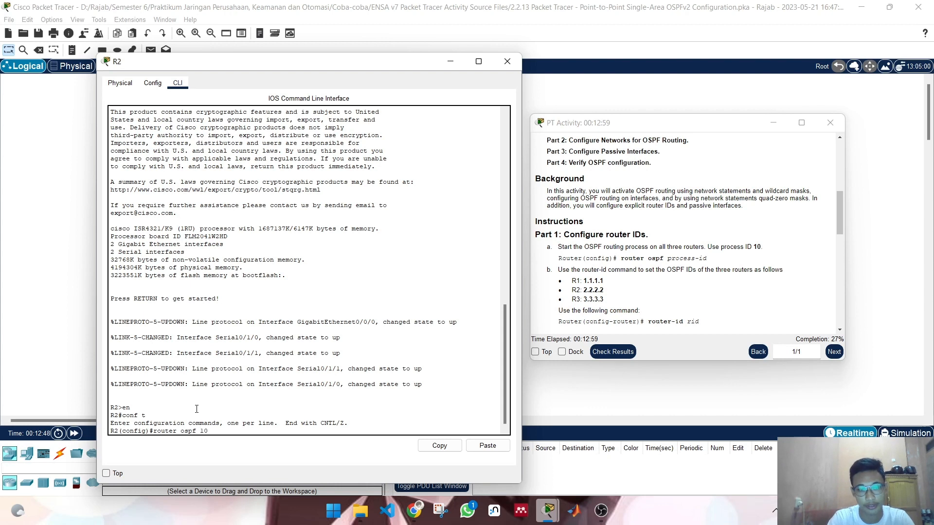
type("pf 10")
key("Return")
Step: Set R2's OSPF router ID to 2.2.2.2 as listed in Part 1, correcting the misspelled router-id command
scroll(660, 290, "down", 1)
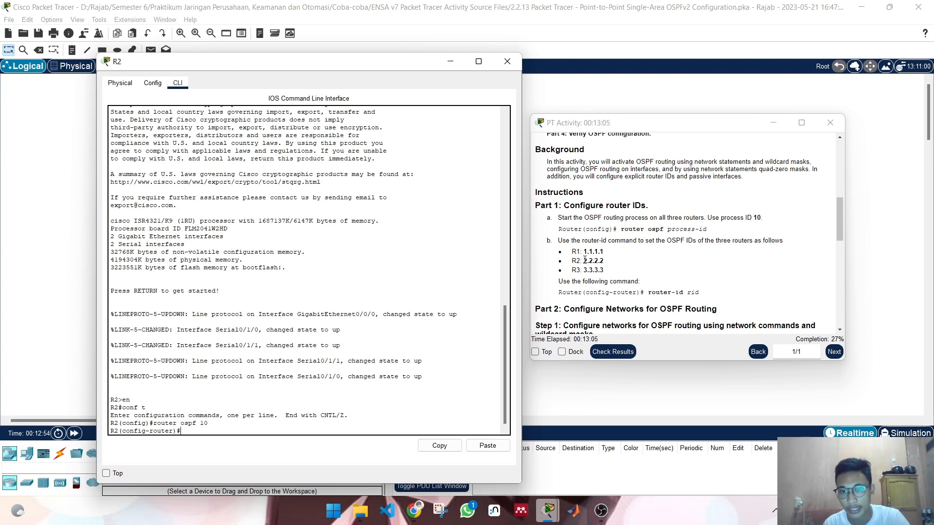
left_click_drag(584, 261, 605, 261)
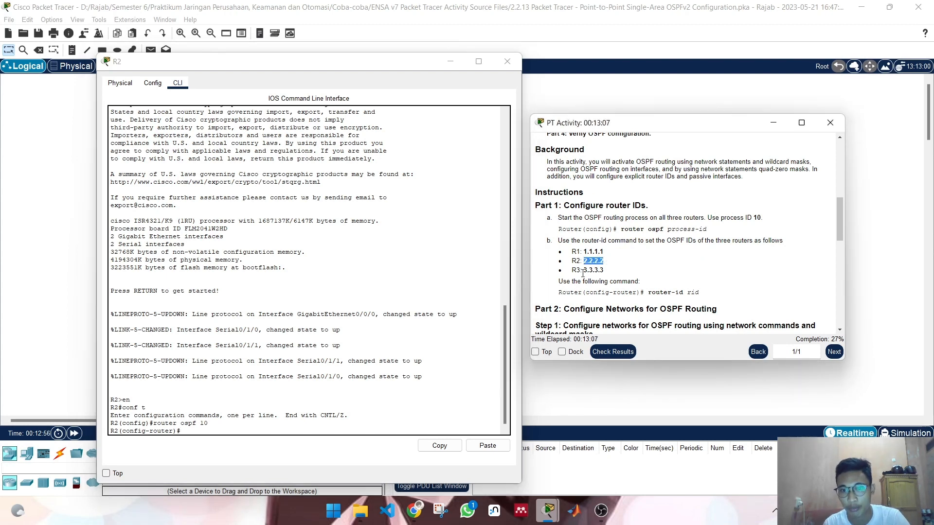
left_click(202, 427)
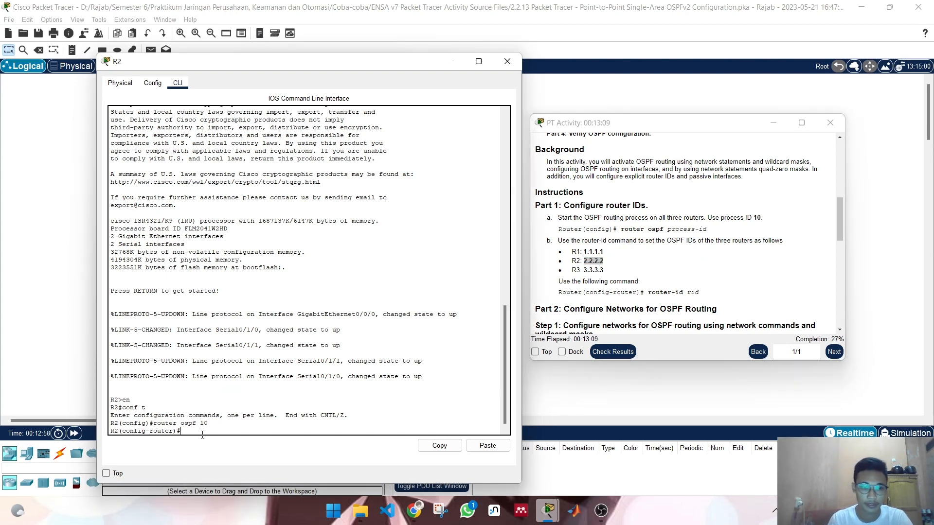
type("router")
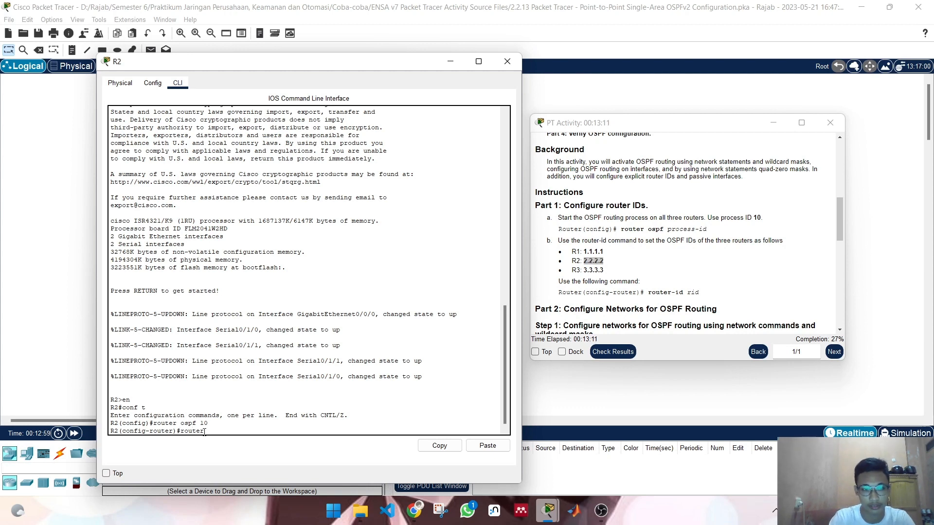
key("BackSpace")
key("BackSpace")
key("BackSpace")
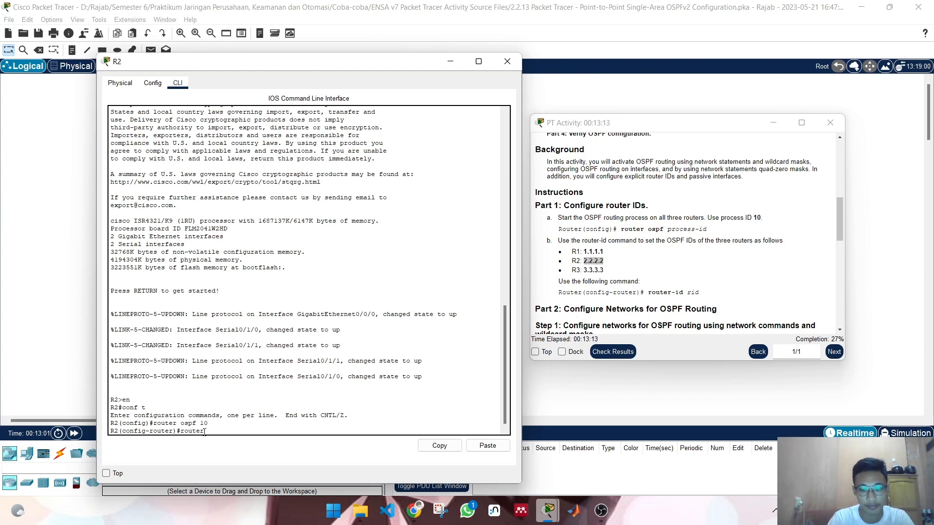
type("-id")
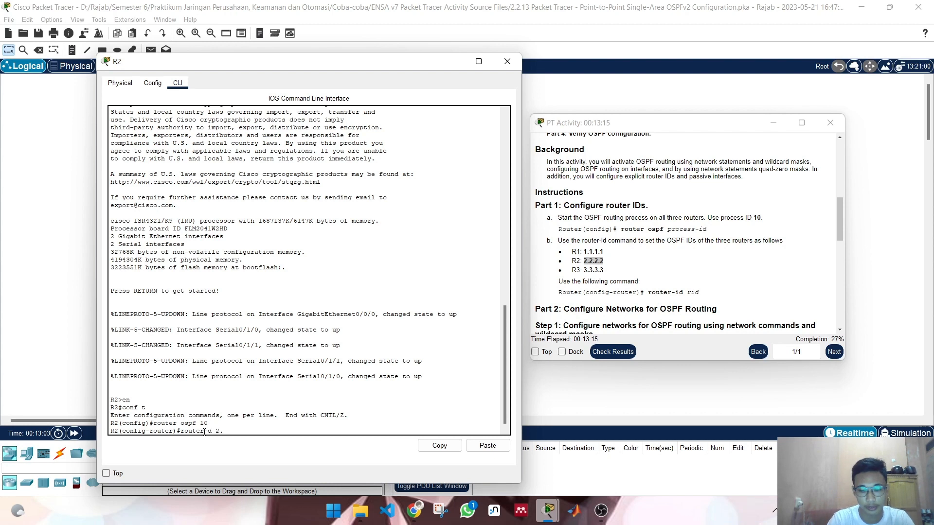
type(" 2.2.2.2")
key("Return")
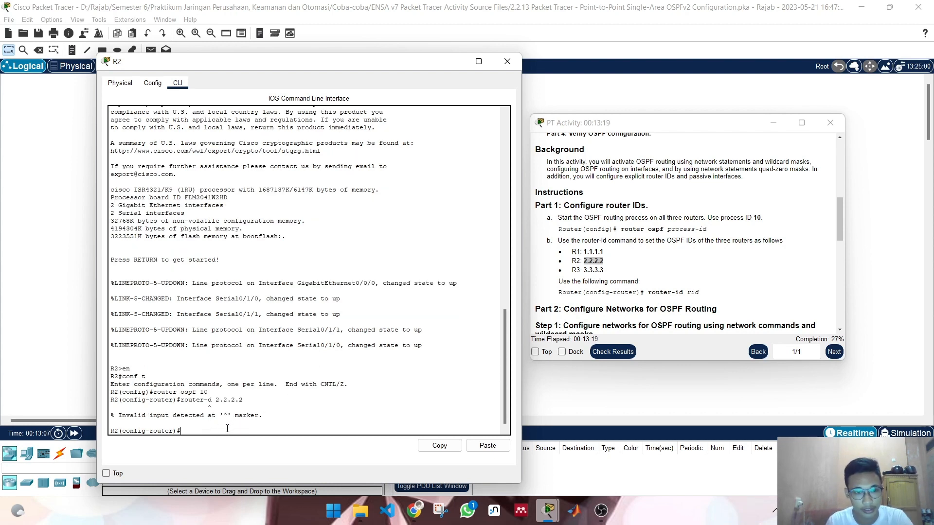
key("Up")
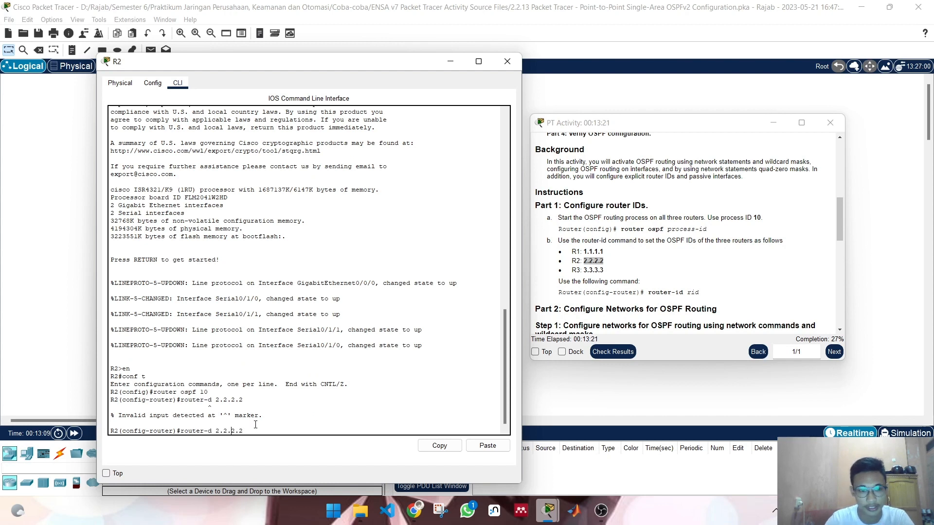
type("i")
key("Return")
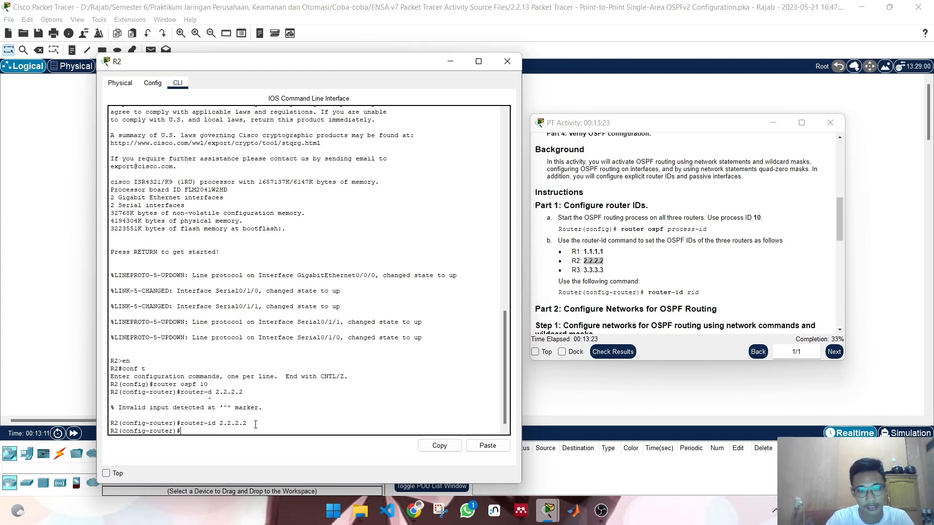
Step: Review the network statement syntax in Part 2 of the instructions and R2's interfaces in the addressing table
scroll(632, 241, "down", 3)
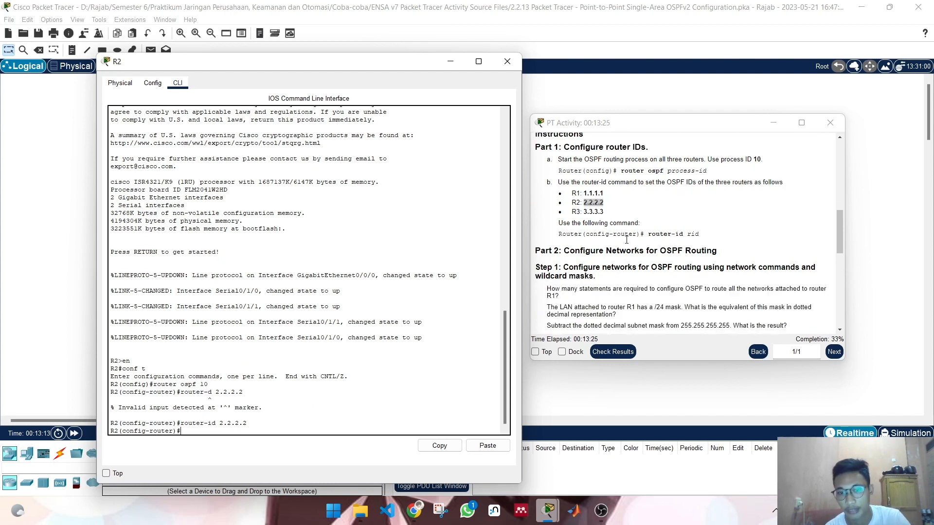
scroll(628, 238, "down", 1)
scroll(643, 271, "down", 4)
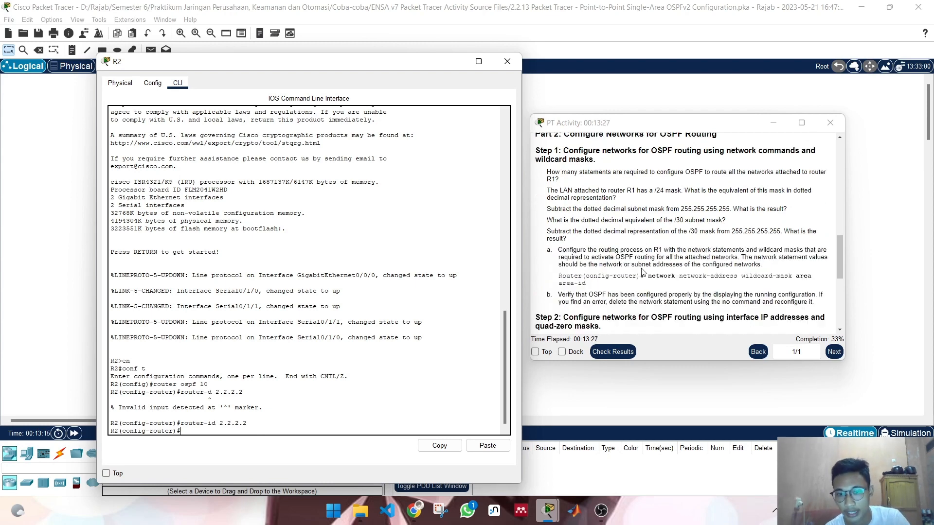
scroll(643, 272, "up", 2)
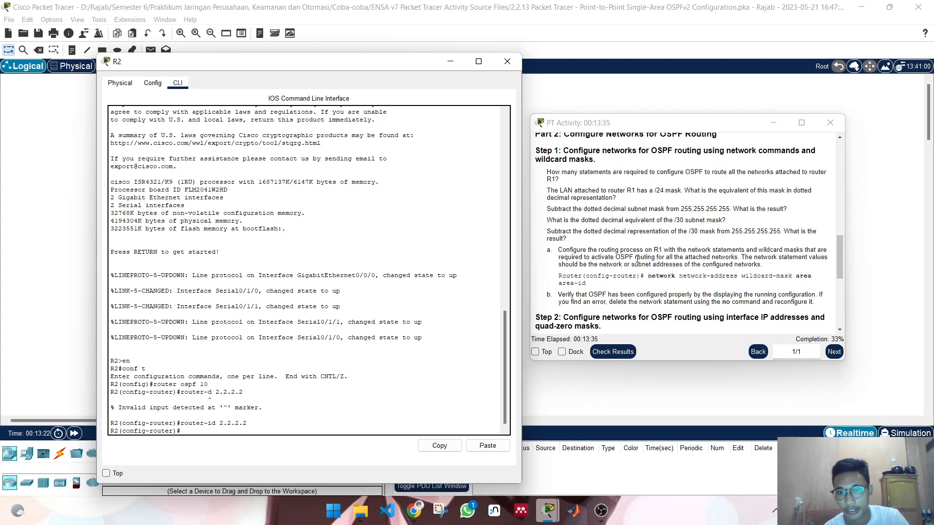
scroll(689, 278, "up", 10)
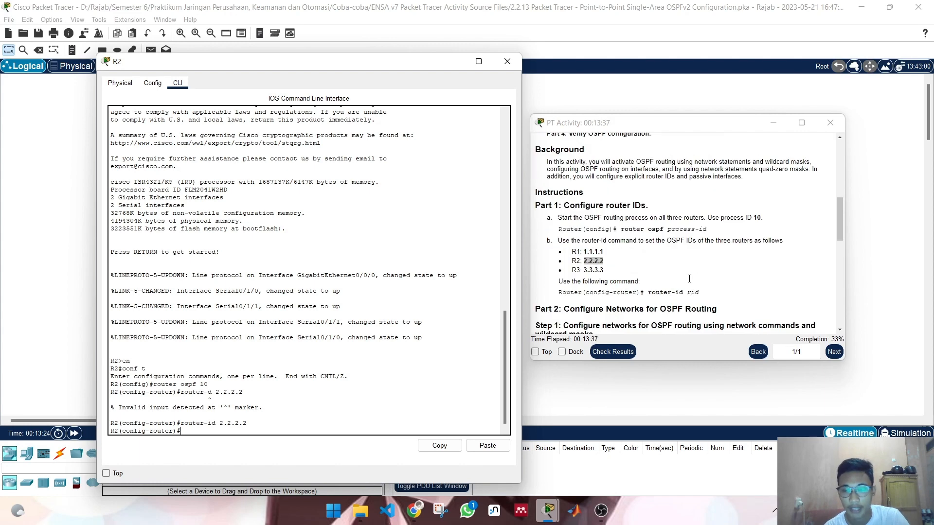
scroll(689, 279, "up", 5)
scroll(688, 274, "down", 3)
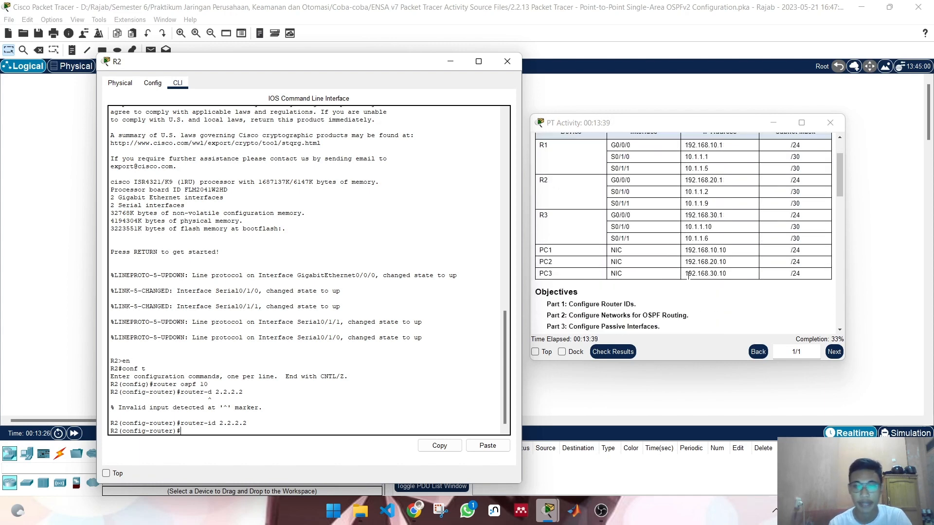
Step: Begin a network statement in R2's OSPF configuration with the G0/0/0 address 192.168.20.1 from the addressing table
type("neyw")
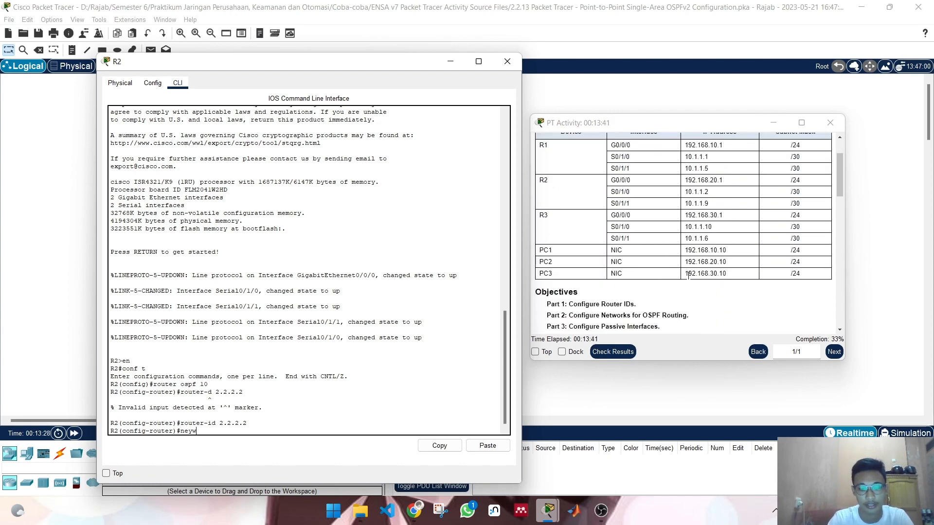
type("ork")
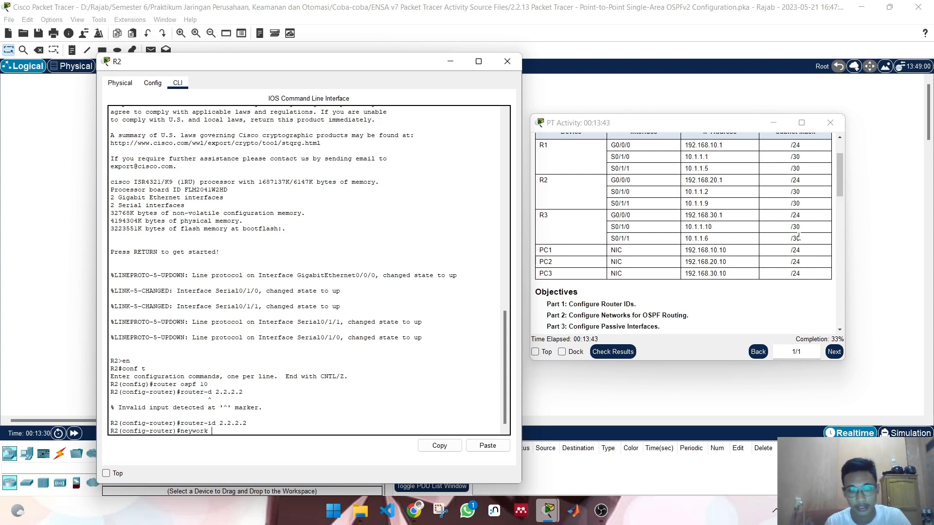
key("BackSpace")
key("BackSpace")
key("BackSpace")
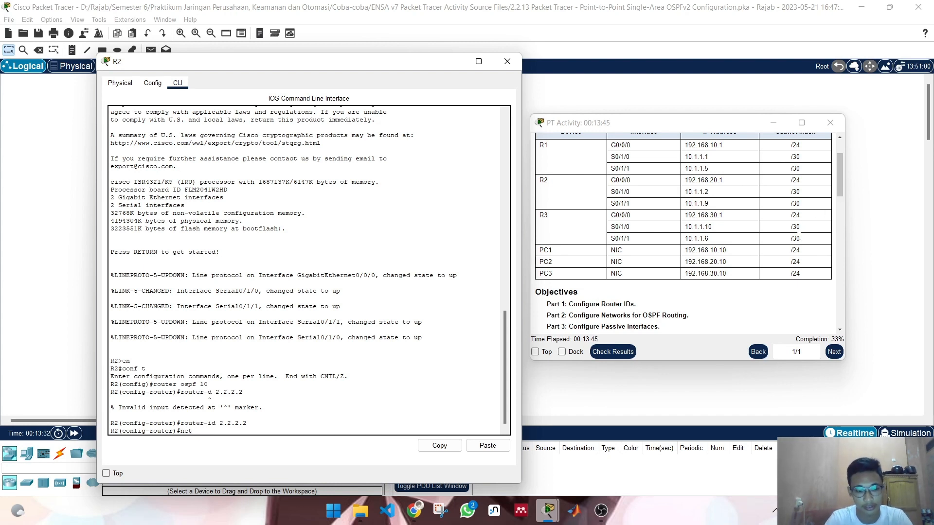
key("Tab")
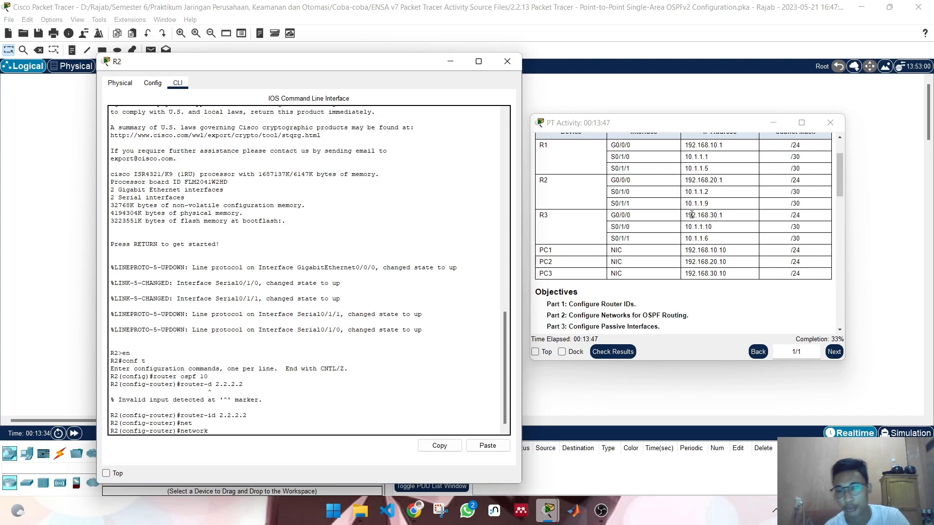
scroll(662, 187, "up", 1)
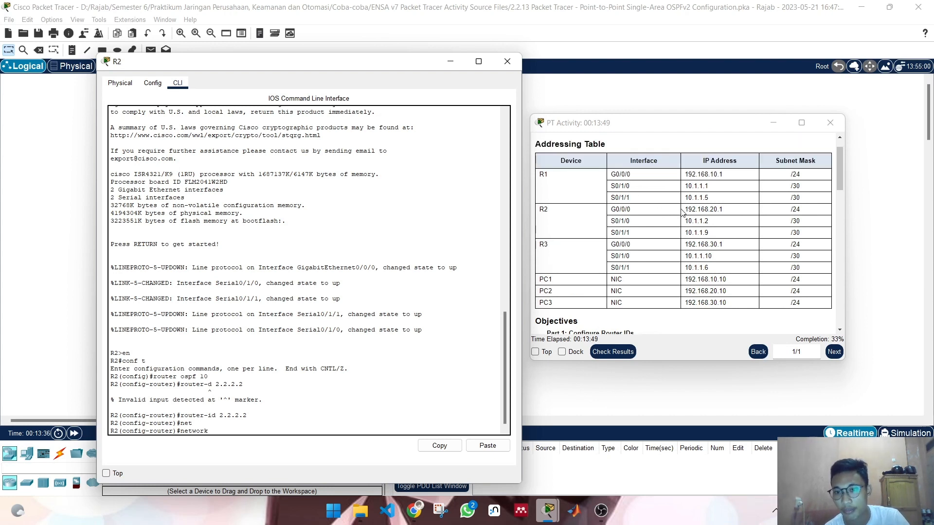
left_click_drag(684, 209, 738, 214)
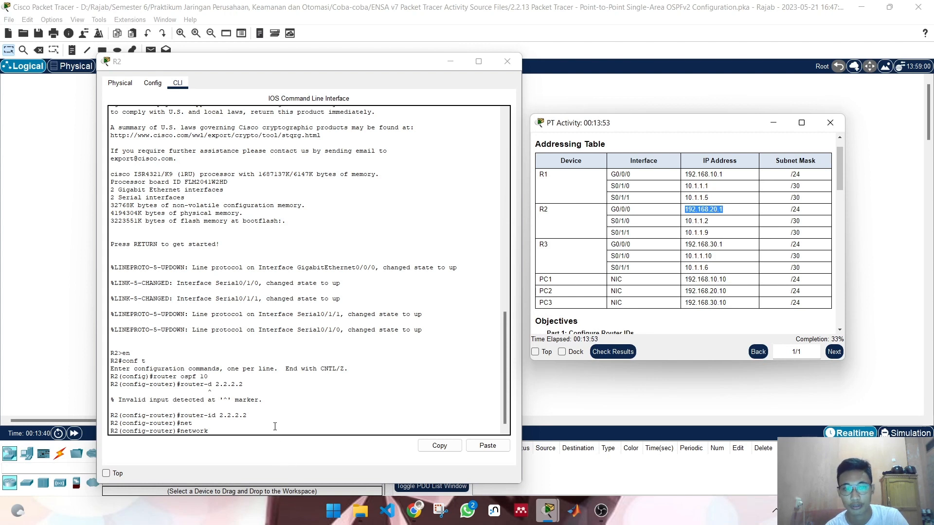
left_click(275, 426)
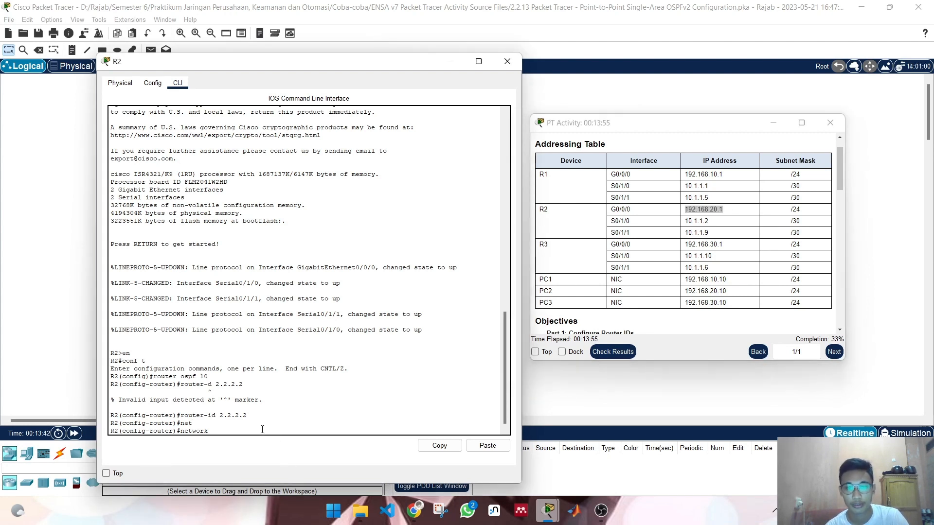
type("192.168")
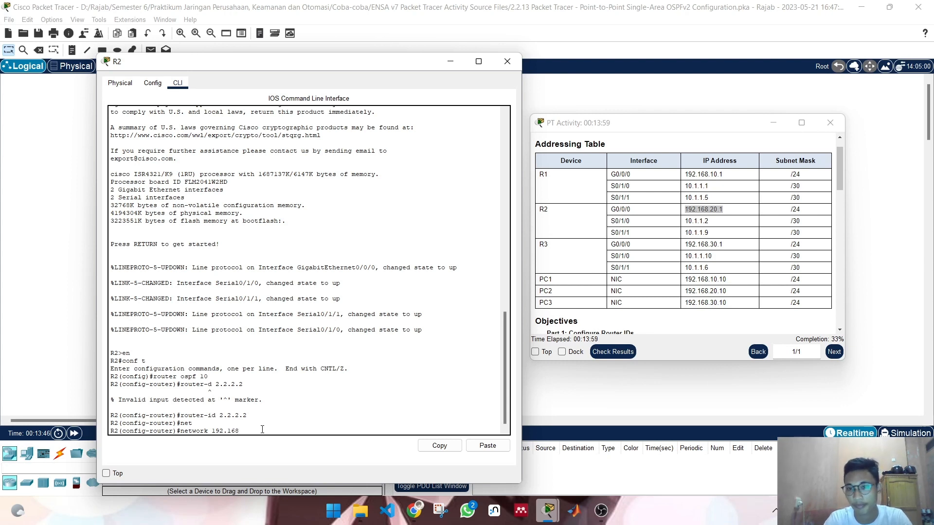
type(".20.1")
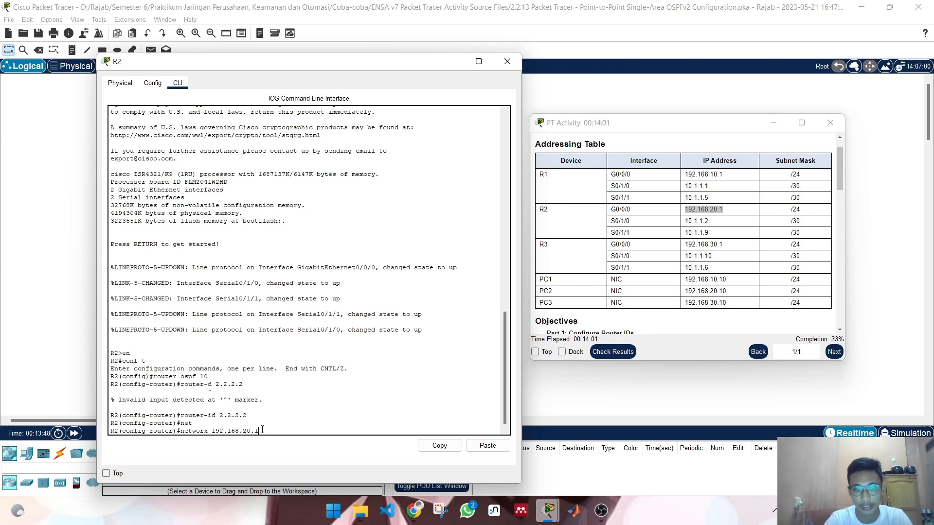
Step: Complete R2's network statement for 192.168.20.1 with the quad-zero wildcard mask 0.0.0.0 in area 0, consulting the mask notes in Part 2
scroll(710, 254, "down", 6)
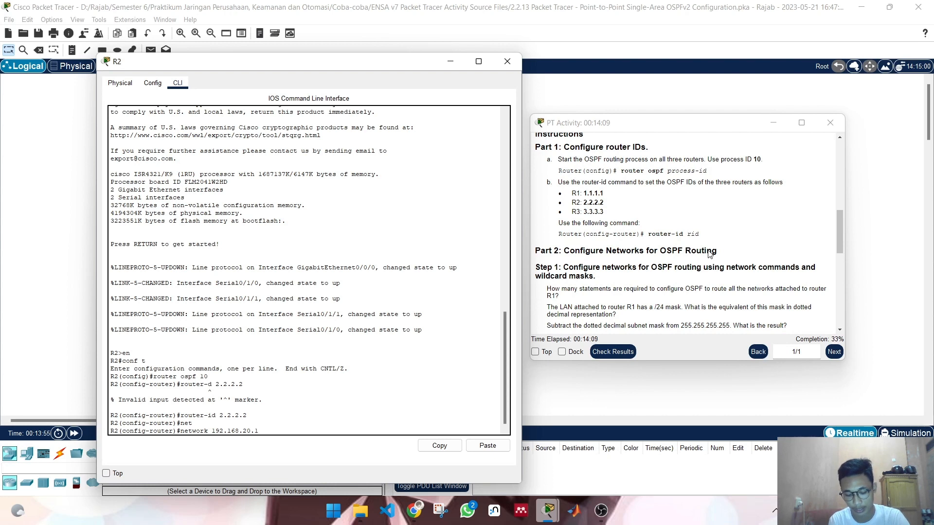
scroll(679, 243, "down", 3)
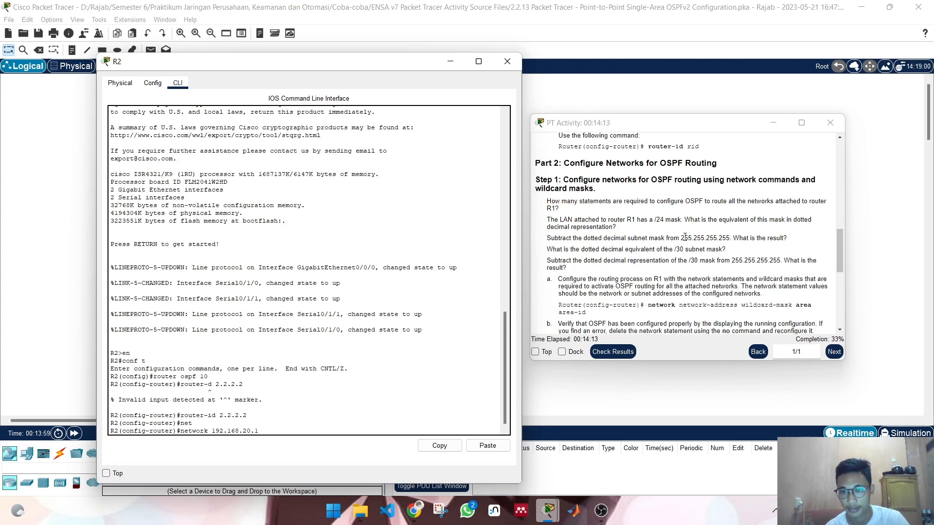
left_click_drag(681, 239, 727, 235)
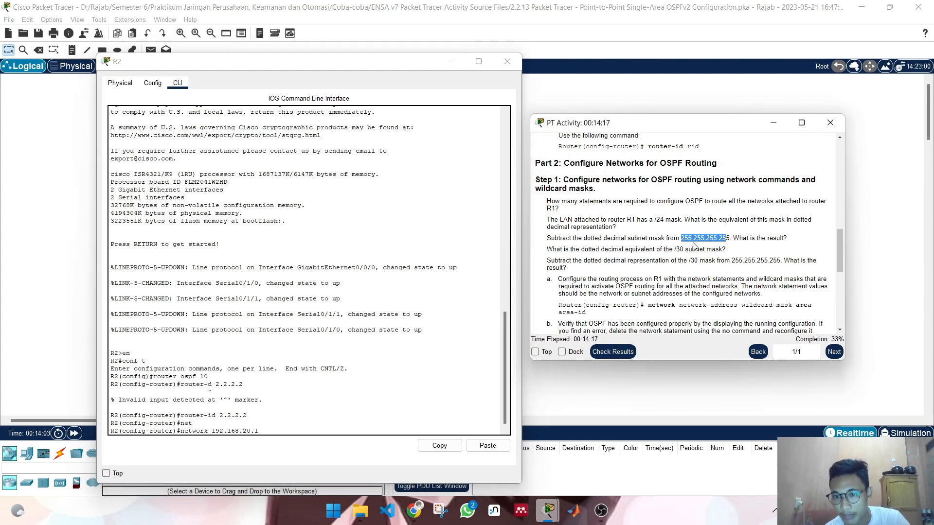
left_click(720, 238)
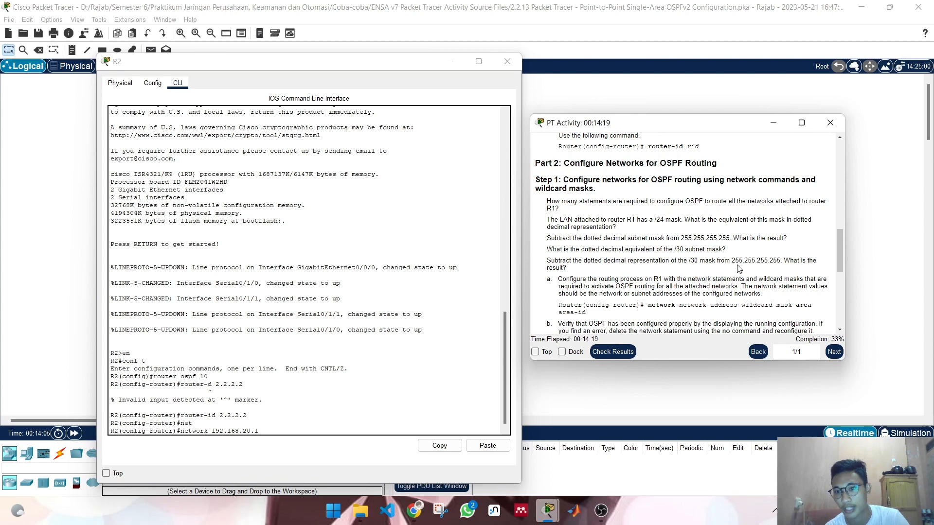
left_click_drag(732, 261, 777, 263)
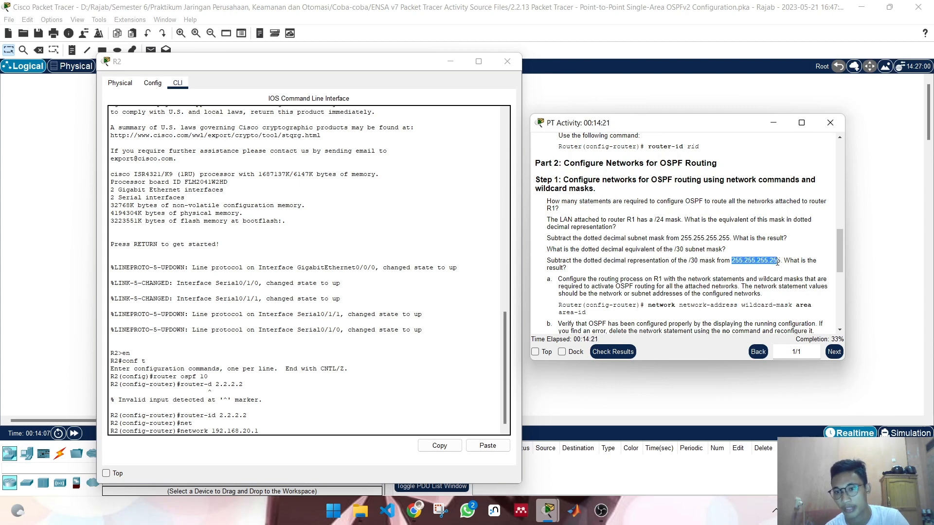
left_click(307, 429)
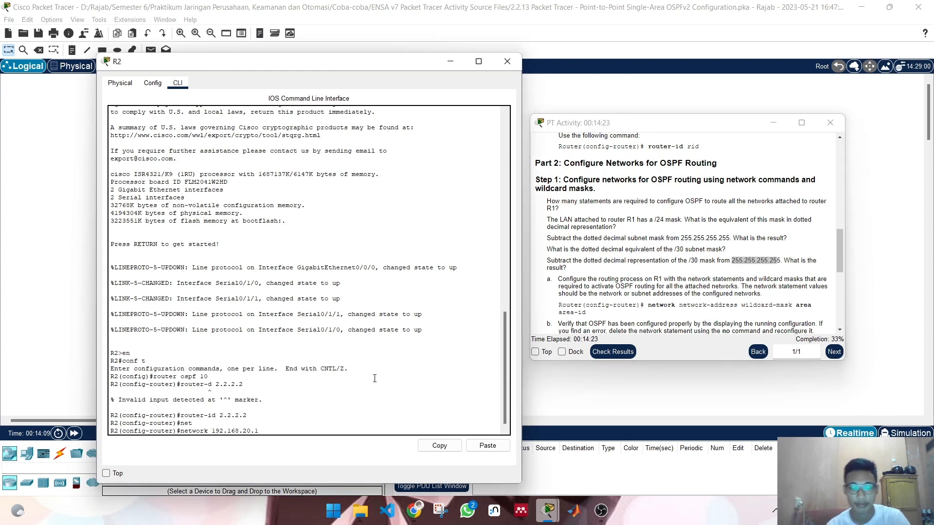
type("0.0.0.0")
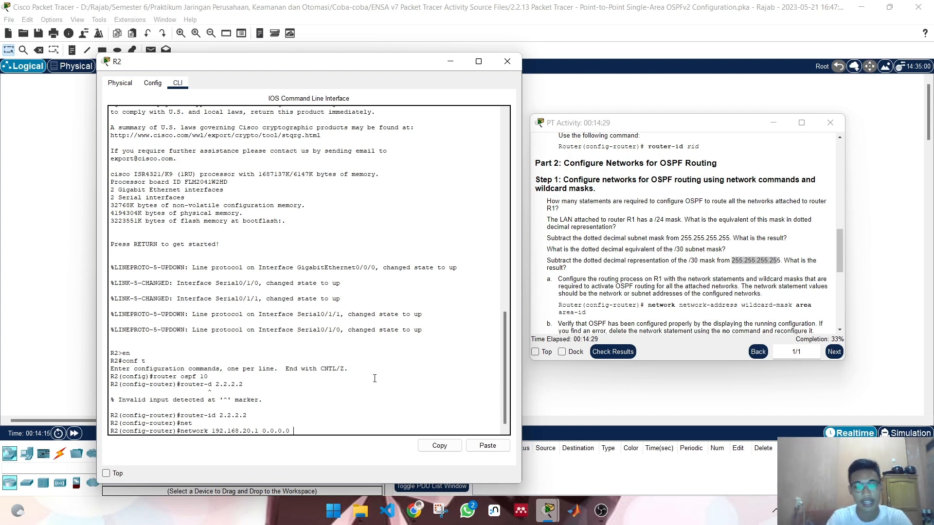
type(" are")
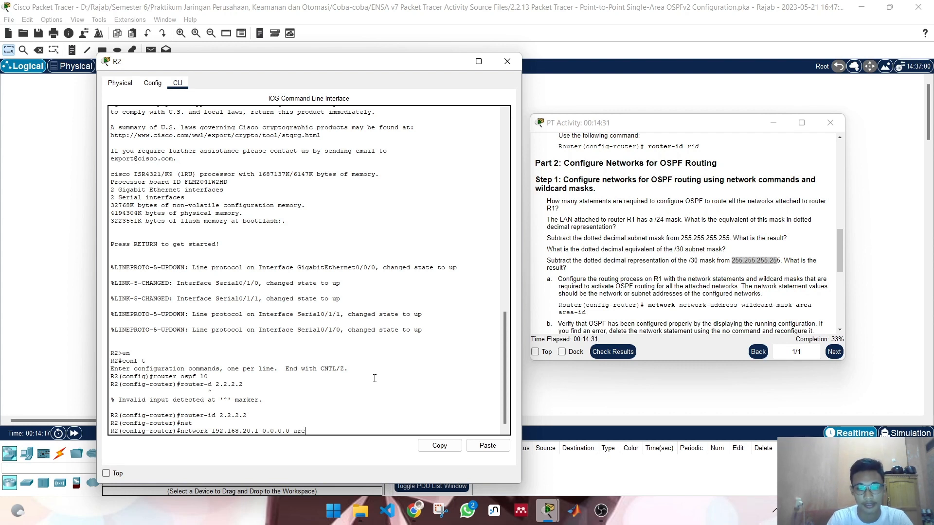
type("a 0")
key("Return")
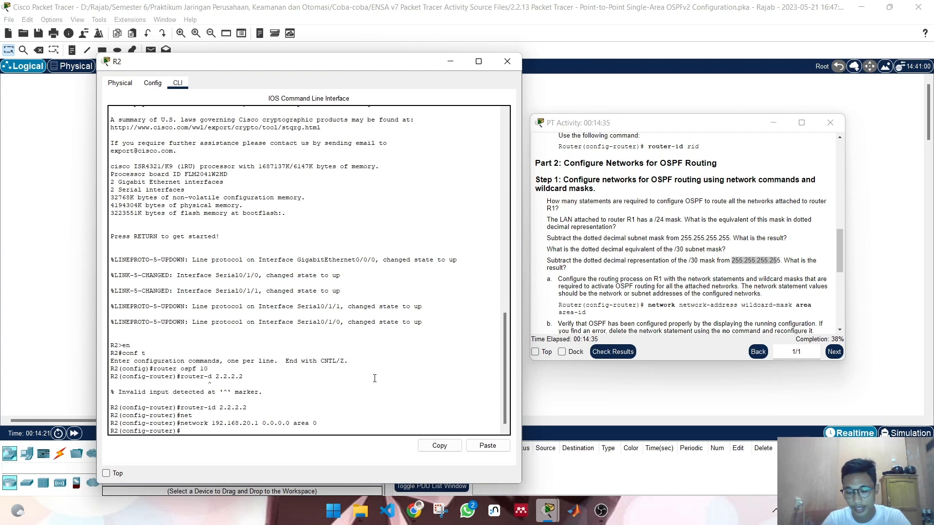
Step: Add an OSPF network statement on R2 for the S0/1/0 address 10.1.1.2 with wildcard mask 0.0.0.0 in area 0
scroll(678, 249, "up", 10)
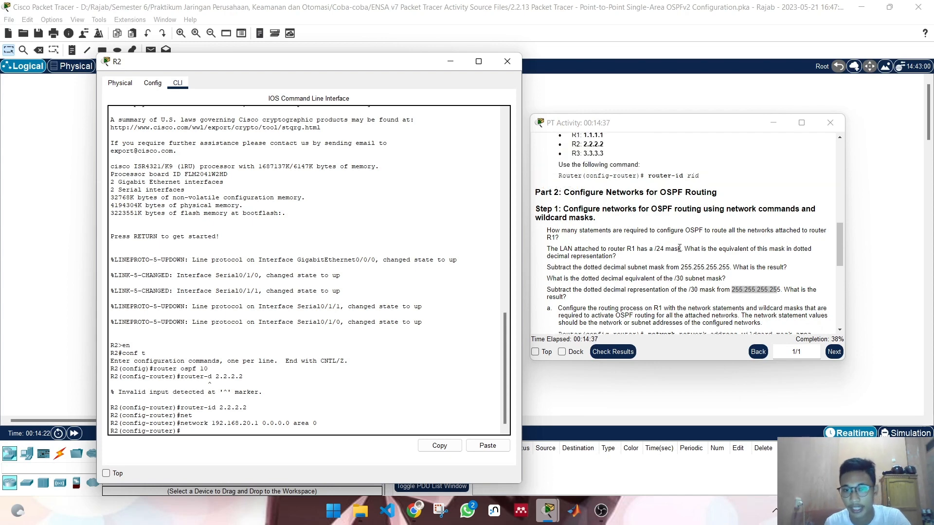
type("net")
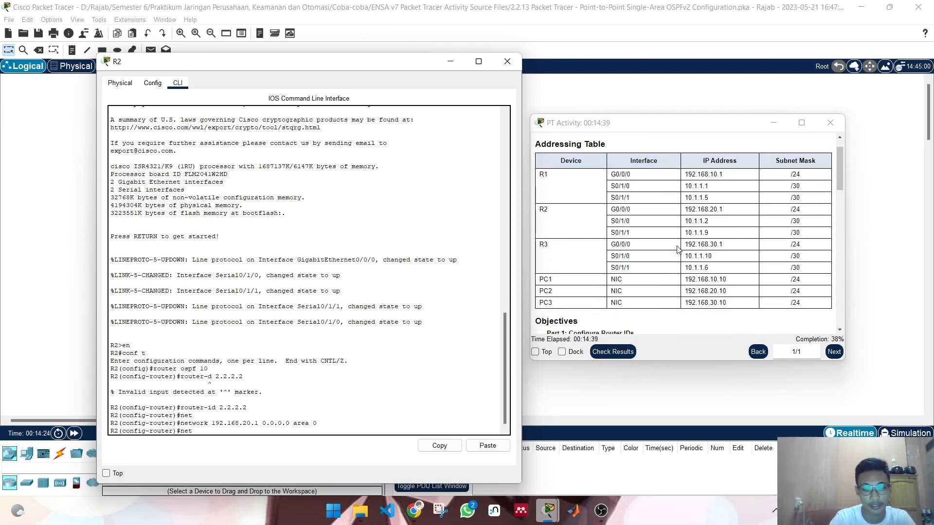
type("work")
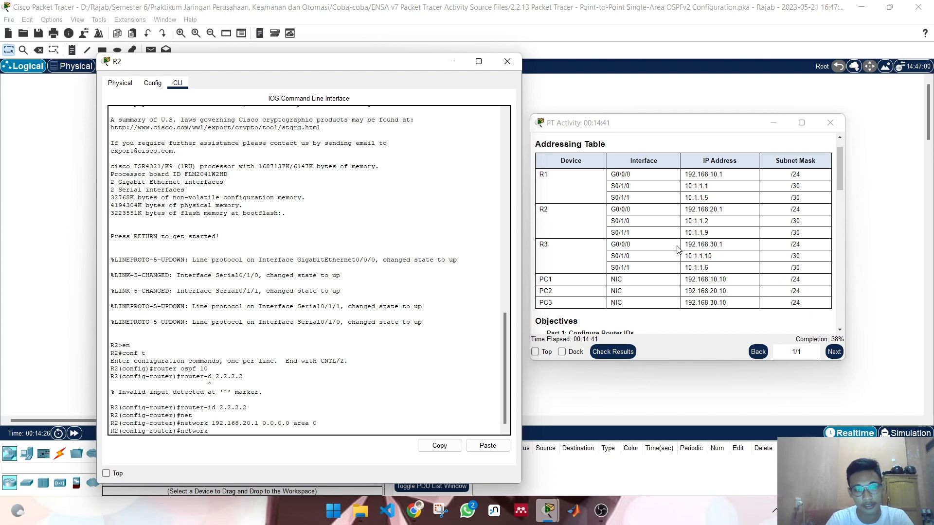
left_click_drag(688, 221, 724, 222)
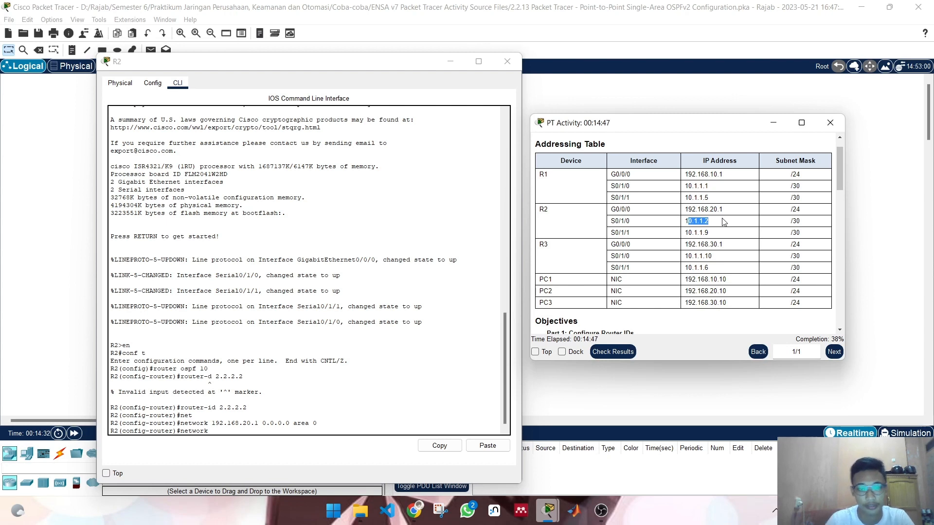
left_click(229, 433)
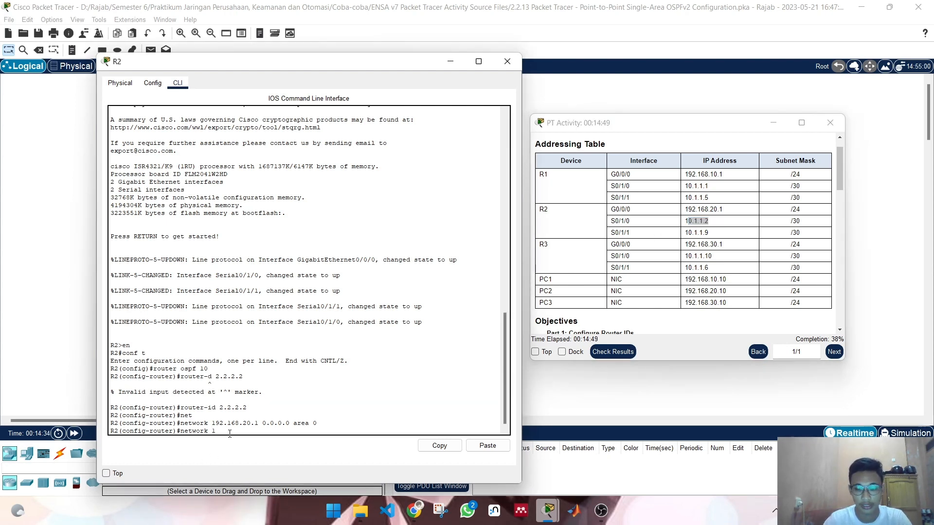
type("10.1.1.2 0")
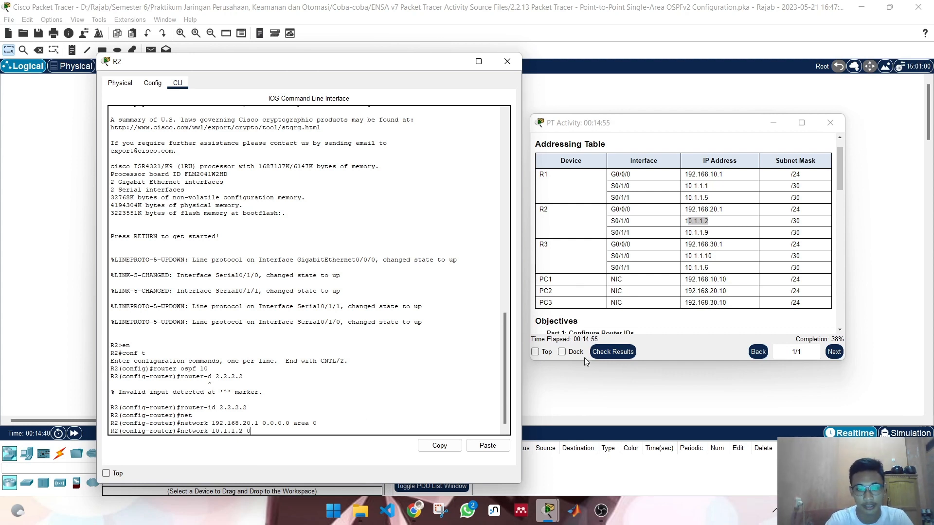
type(".0.0.0")
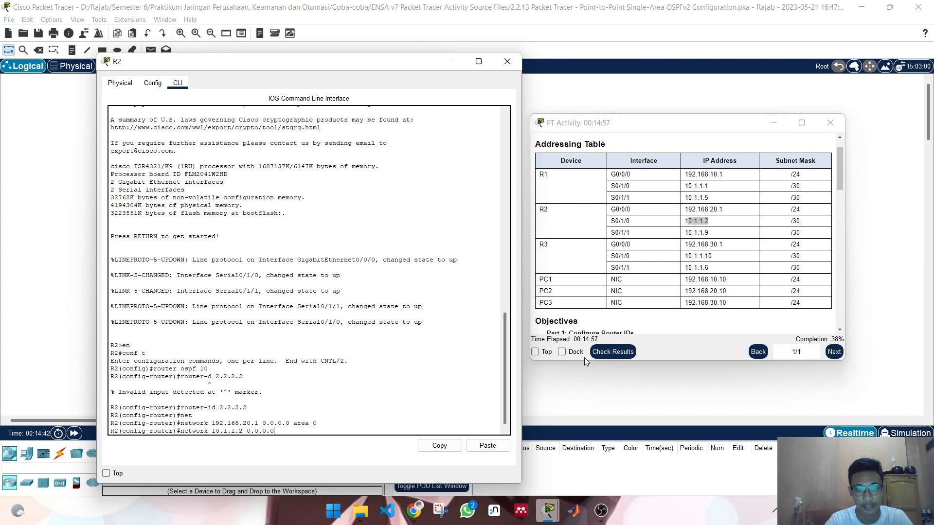
type(" area")
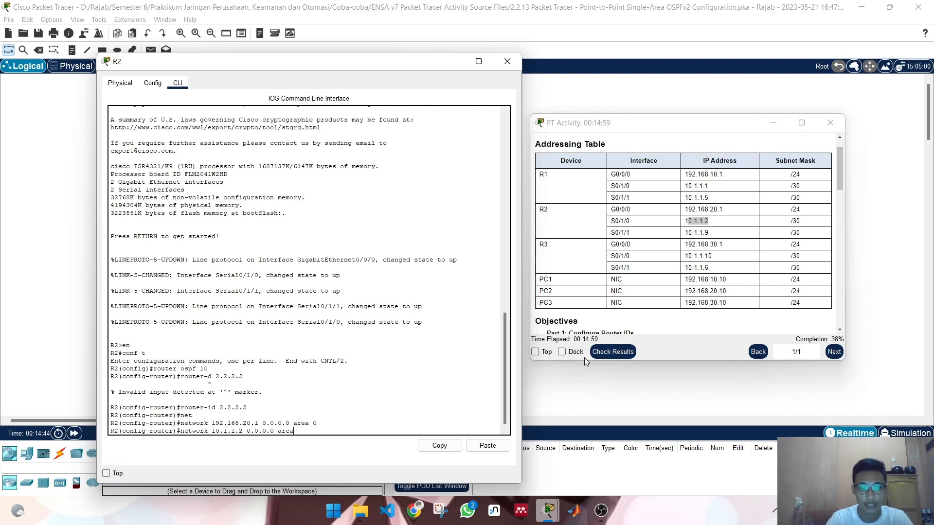
type(" 0")
key("Return")
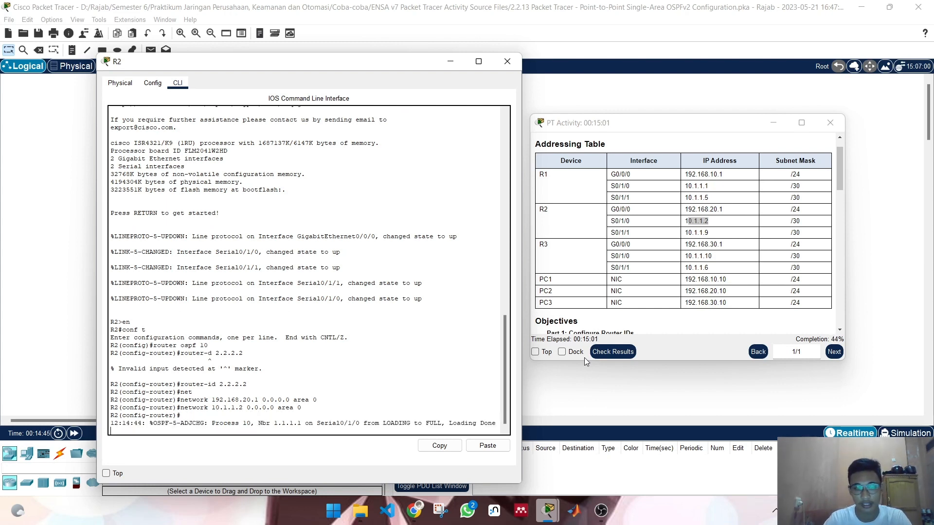
key("Return")
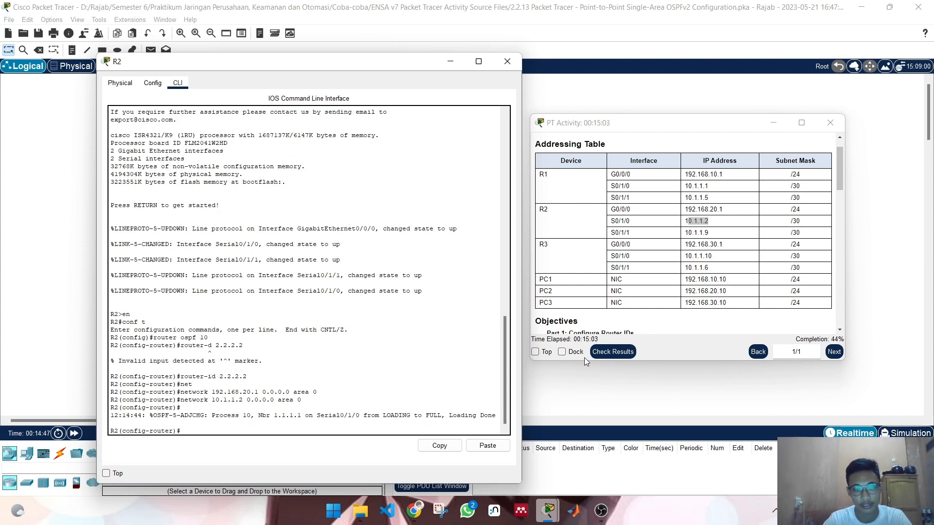
Step: Reuse the previous network statement on R2 for the S0/1/1 address 10.1.1.9, keeping wildcard mask 0.0.0.0 and area 0
key("Up")
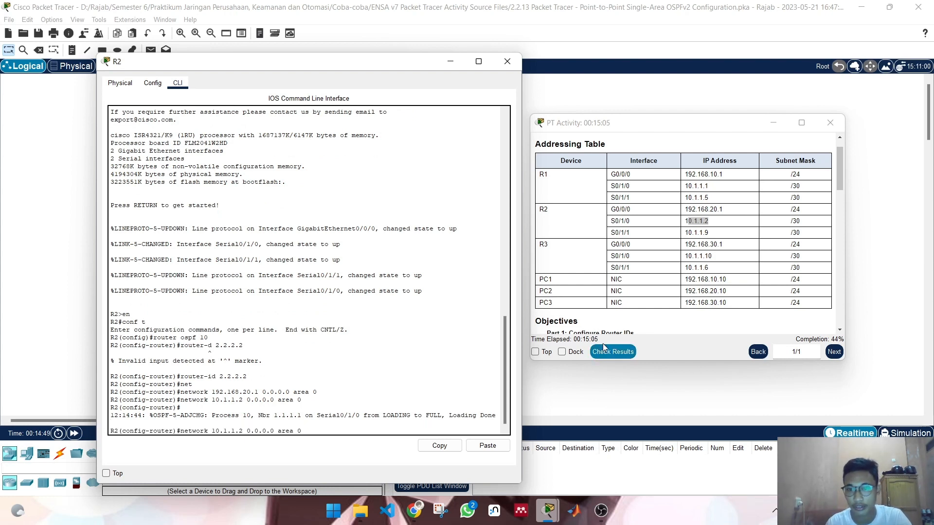
left_click_drag(688, 233, 710, 234)
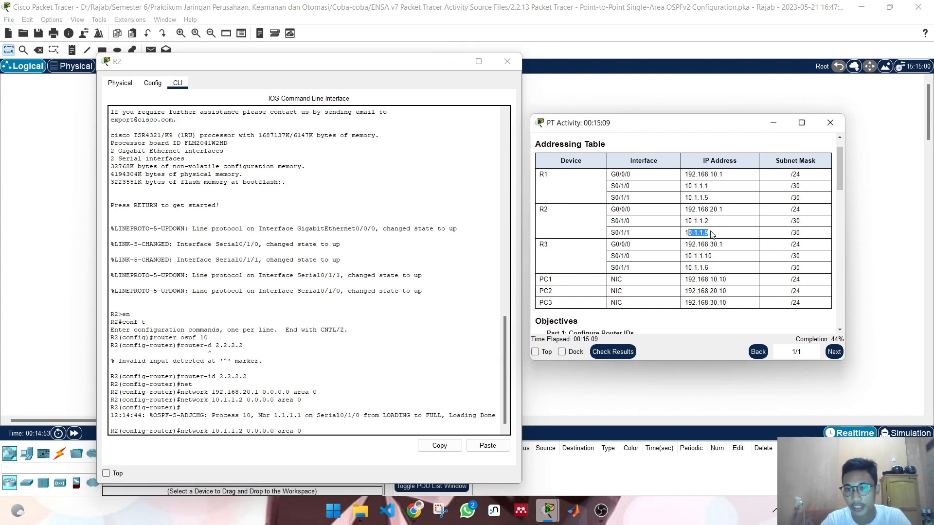
scroll(711, 234, "down", 1)
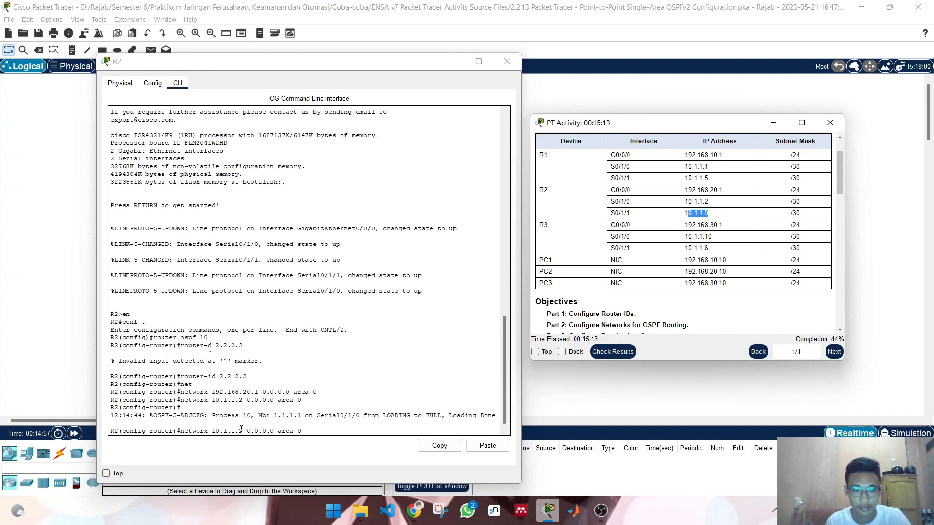
left_click(244, 431)
type("9")
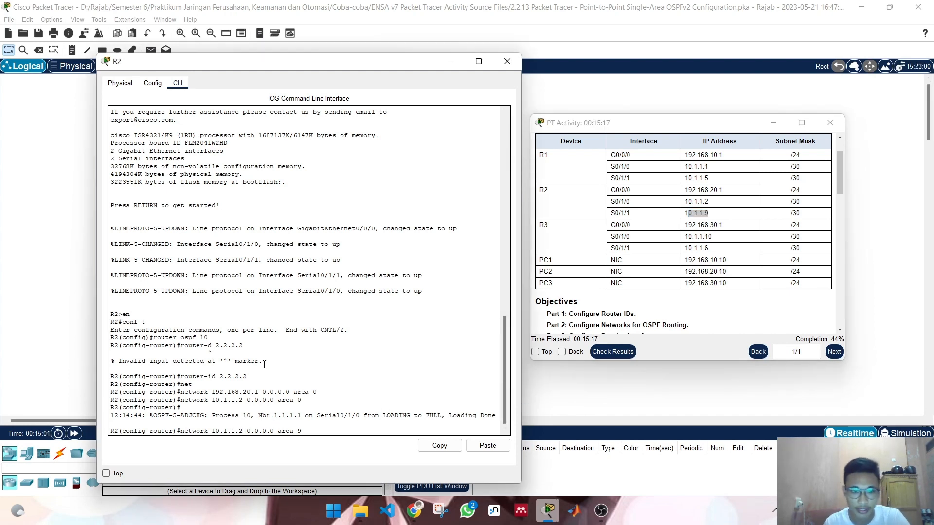
key("BackSpace")
type("0")
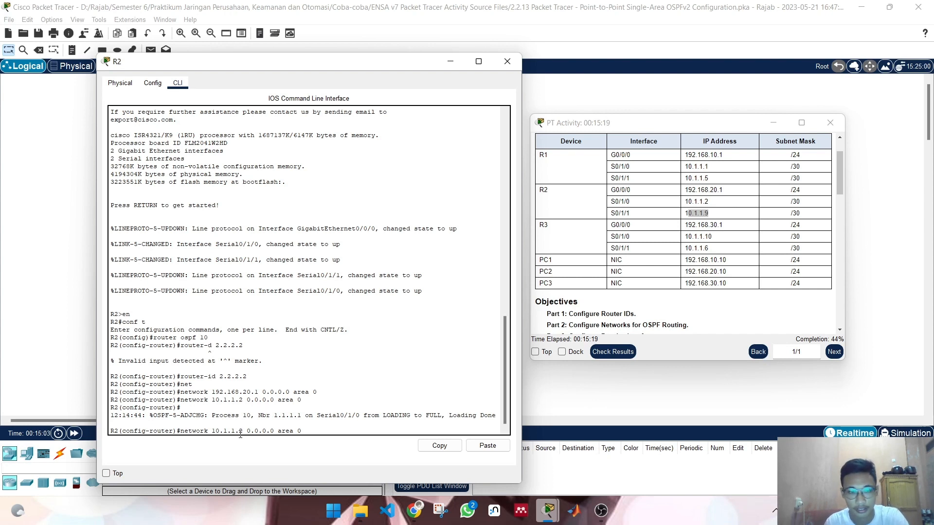
type("9")
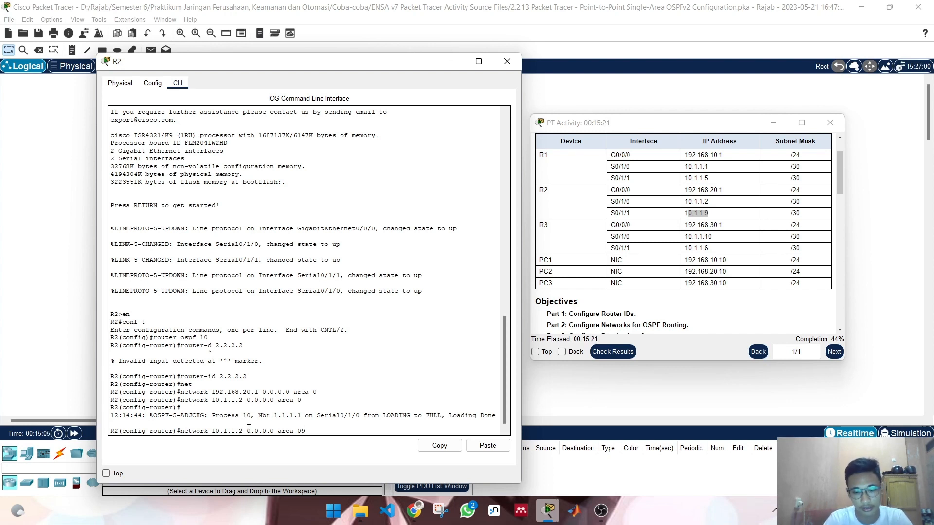
key("BackSpace")
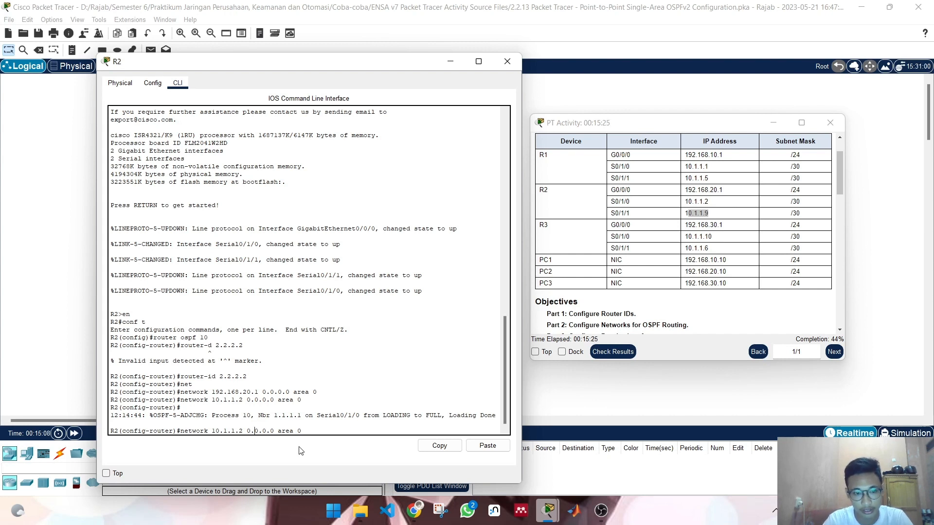
key("BackSpace")
type("9")
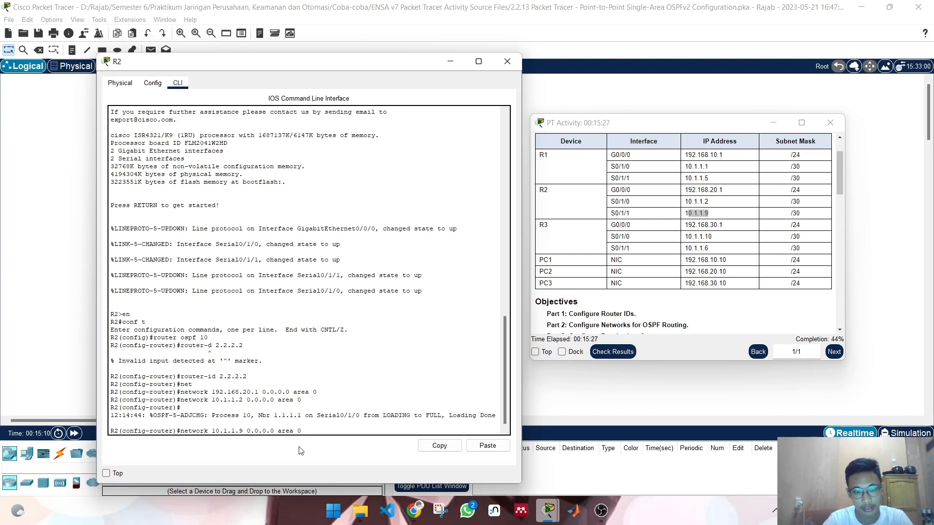
key("Return")
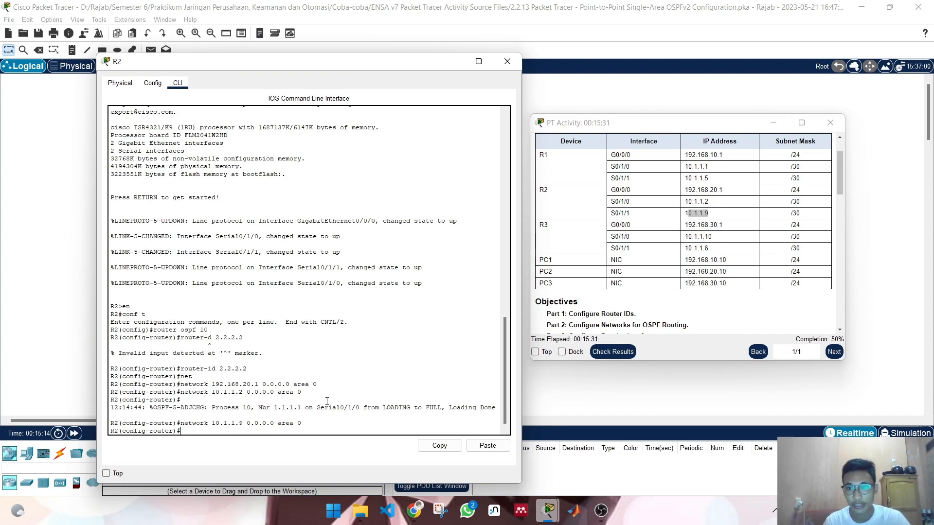
Step: Consult the Part 3 instructions and addressing table, and set R2's LAN interface g0/0/0 as a passive interface in OSPF
scroll(664, 243, "down", 5)
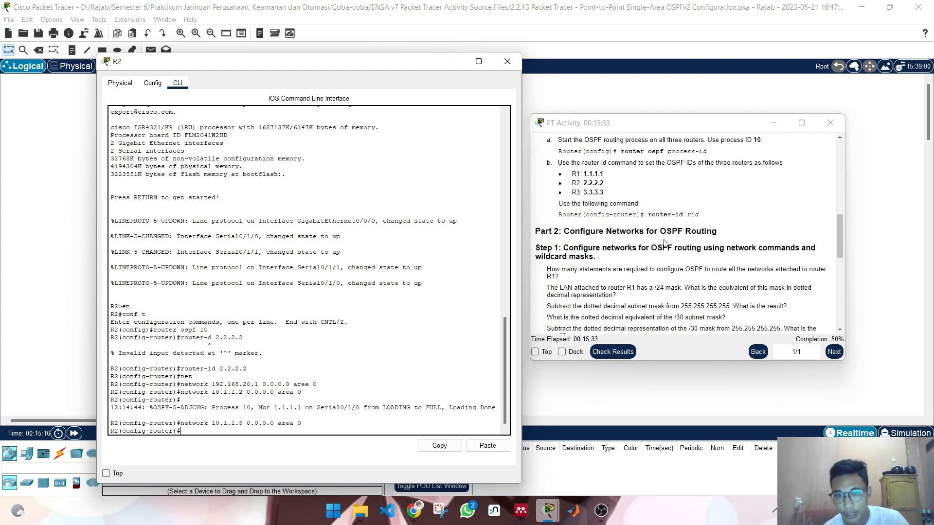
scroll(634, 231, "down", 6)
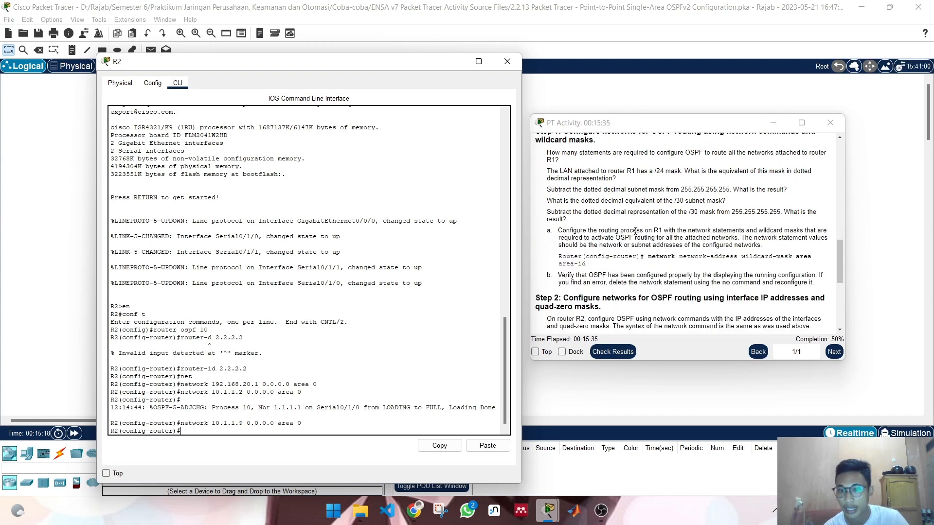
scroll(635, 231, "down", 2)
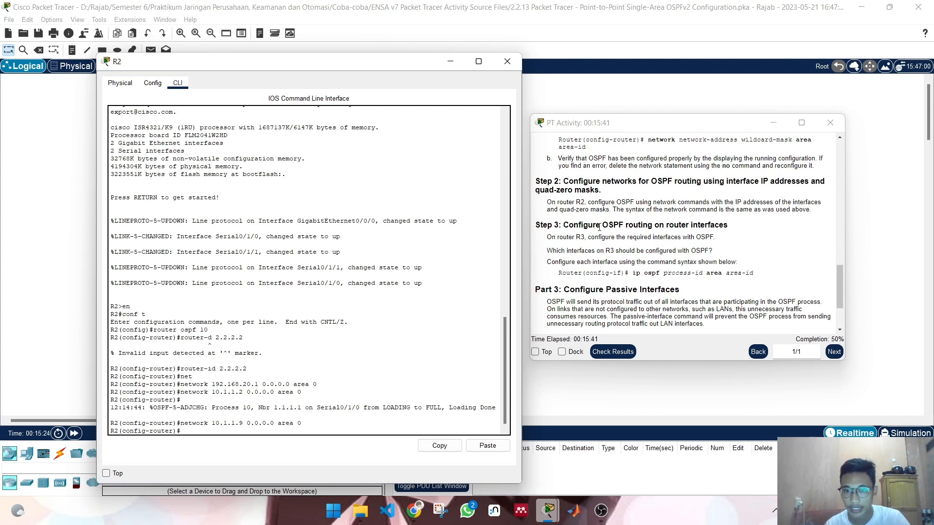
scroll(599, 228, "down", 2)
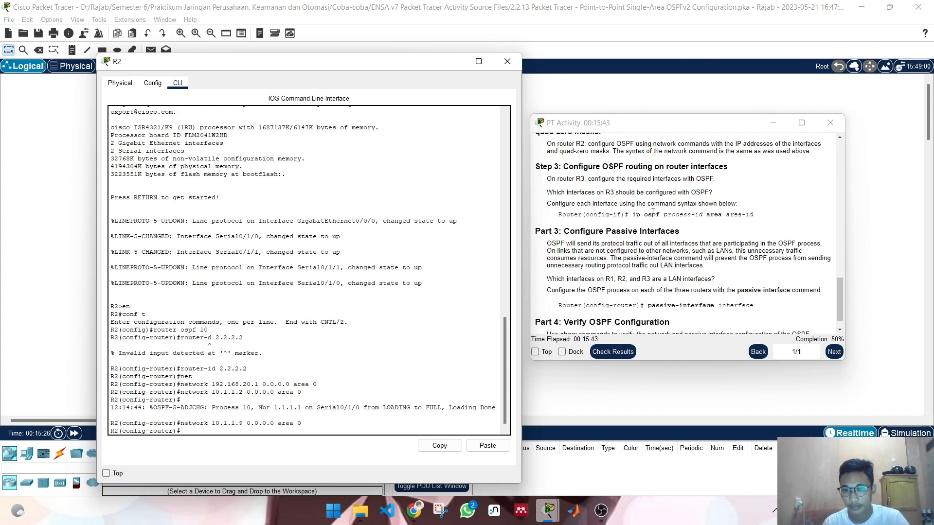
scroll(653, 213, "down", 1)
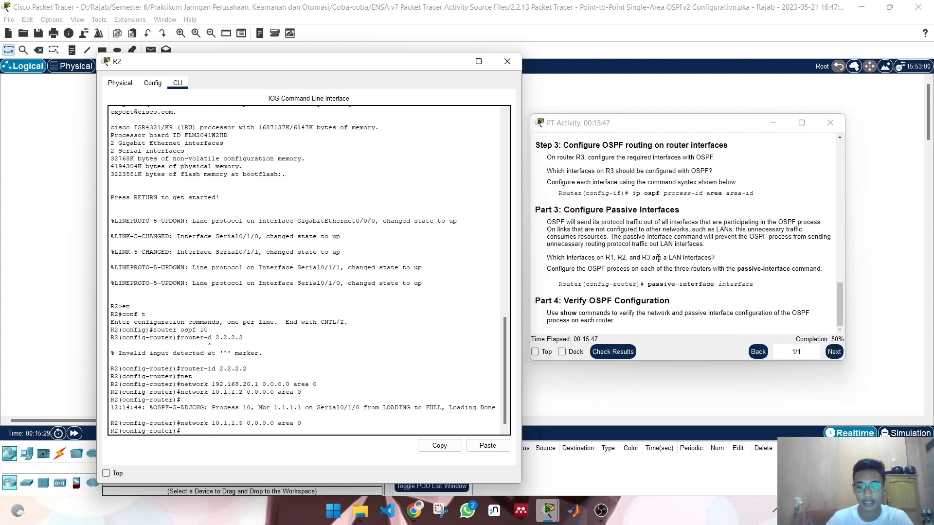
type("pas")
key("Tab")
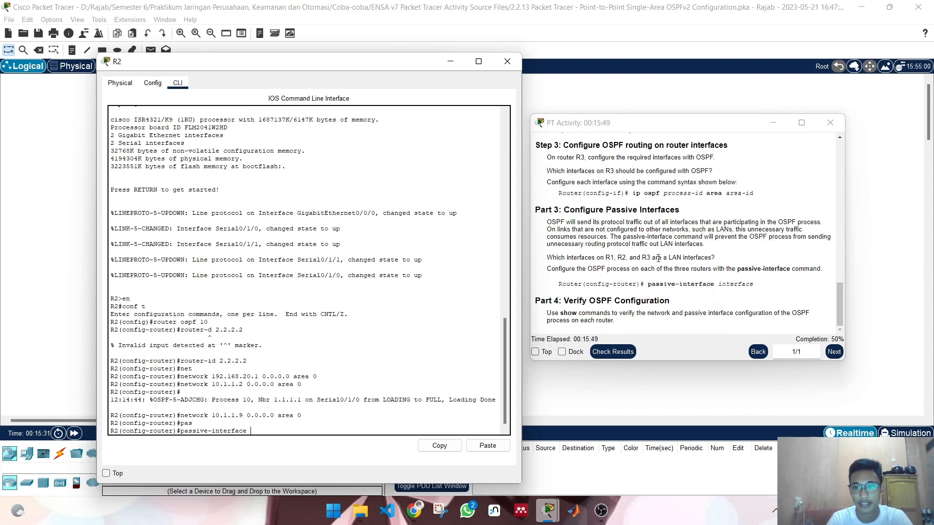
scroll(679, 281, "up", 10)
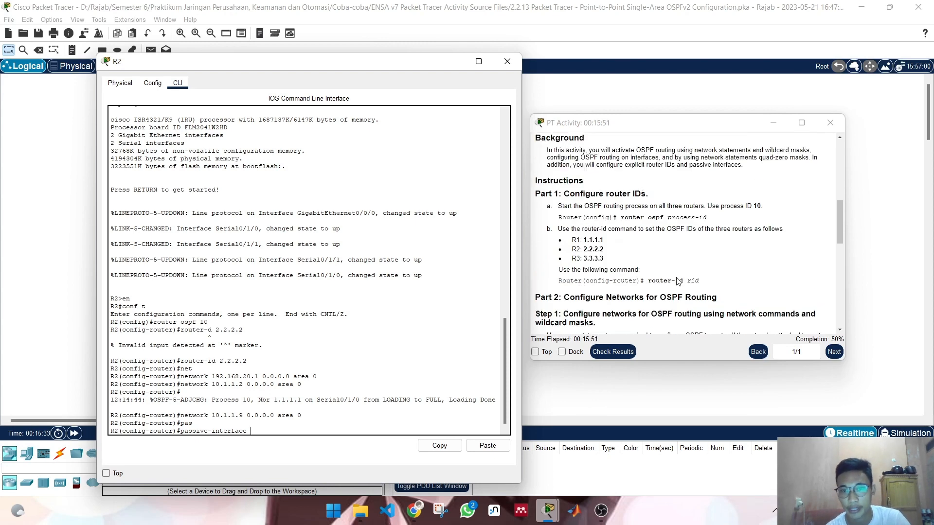
scroll(678, 281, "up", 6)
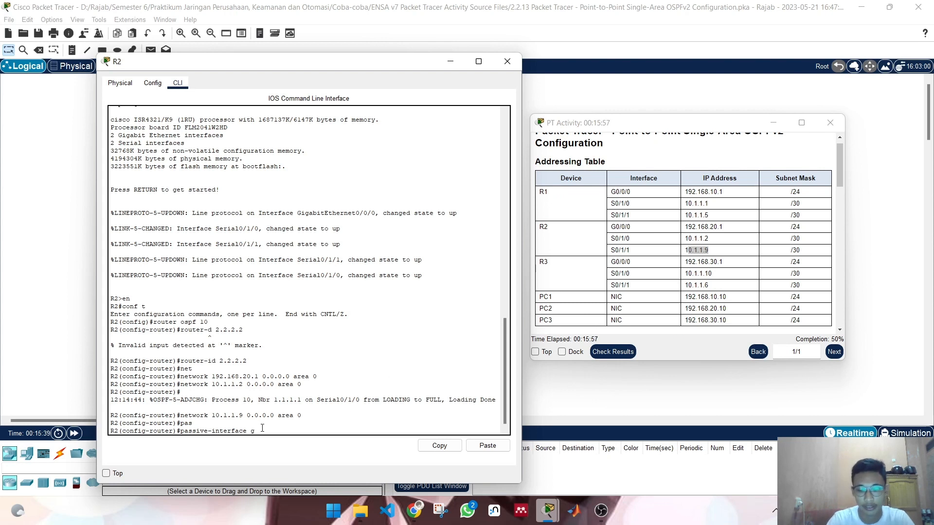
type("0/0/0")
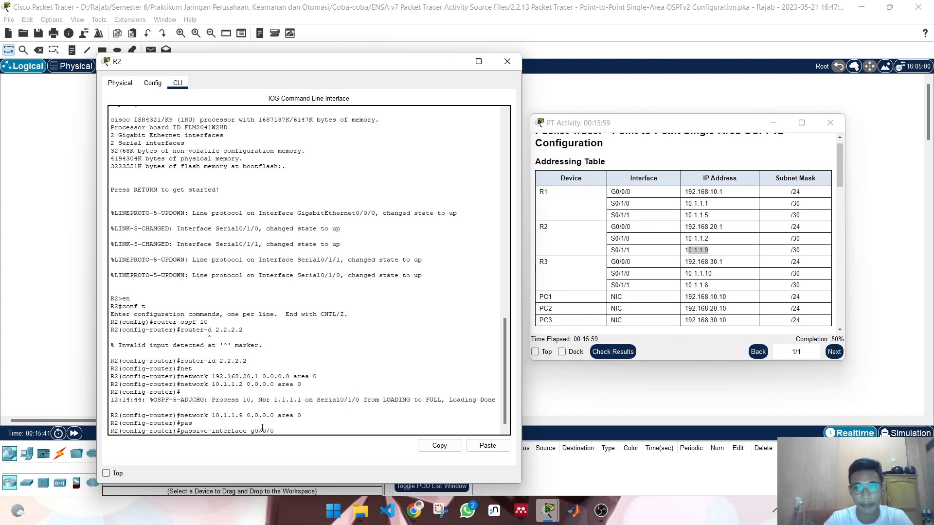
key("Return")
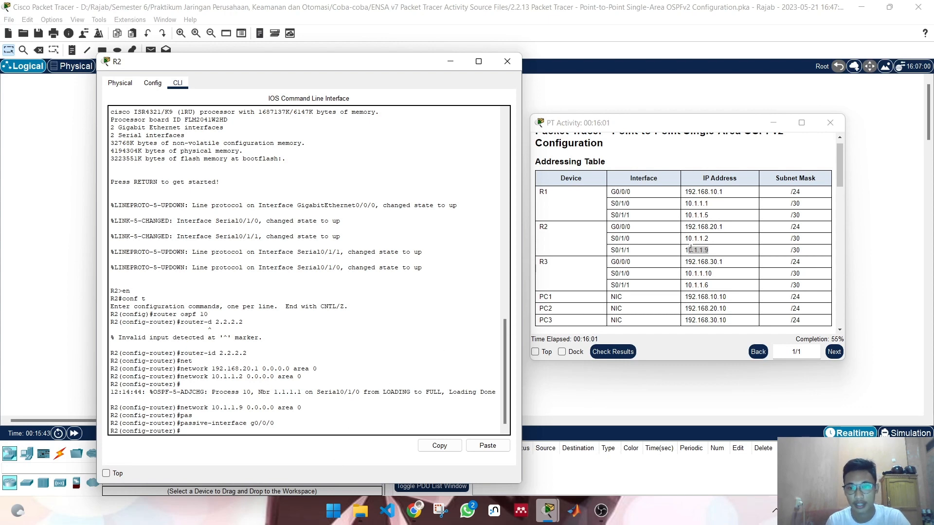
Step: Check the activity results and review the assessment items for each router, then return to the workspace
scroll(691, 249, "down", 15)
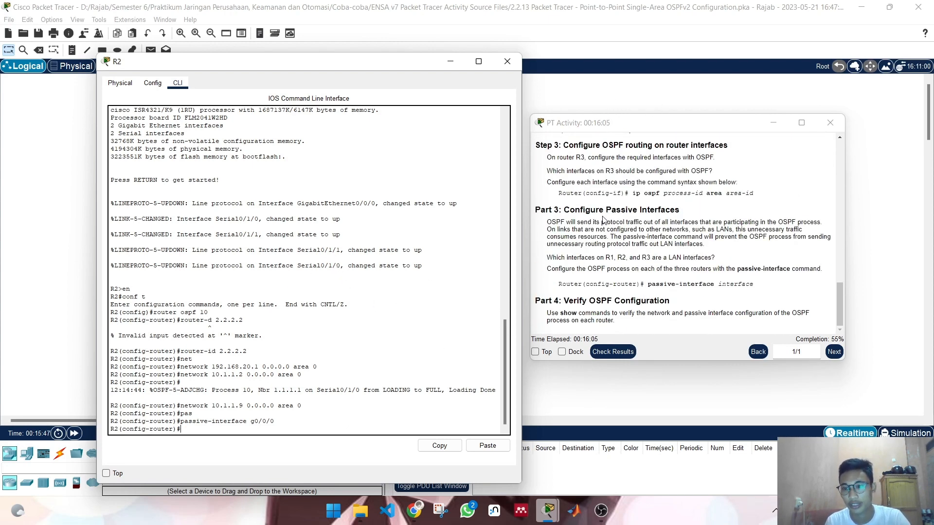
left_click(613, 352)
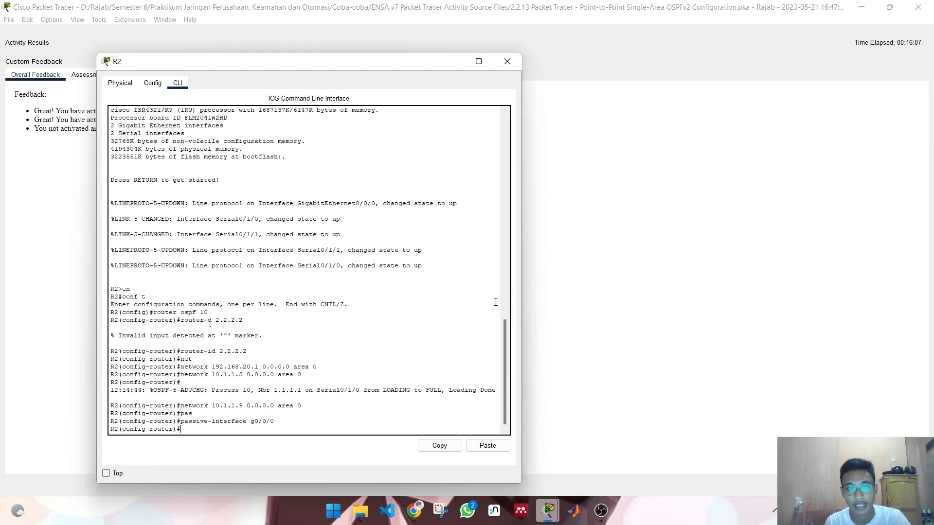
left_click(450, 61)
left_click(119, 76)
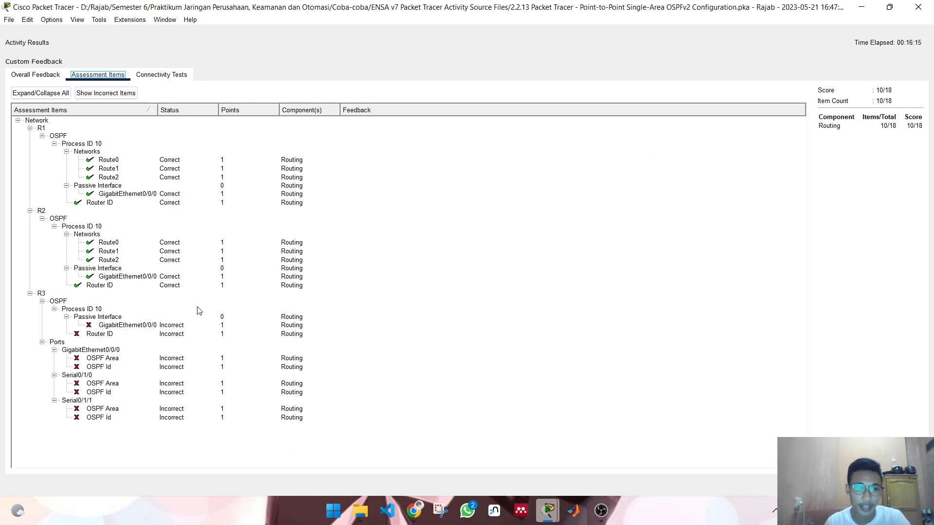
left_click(928, 8)
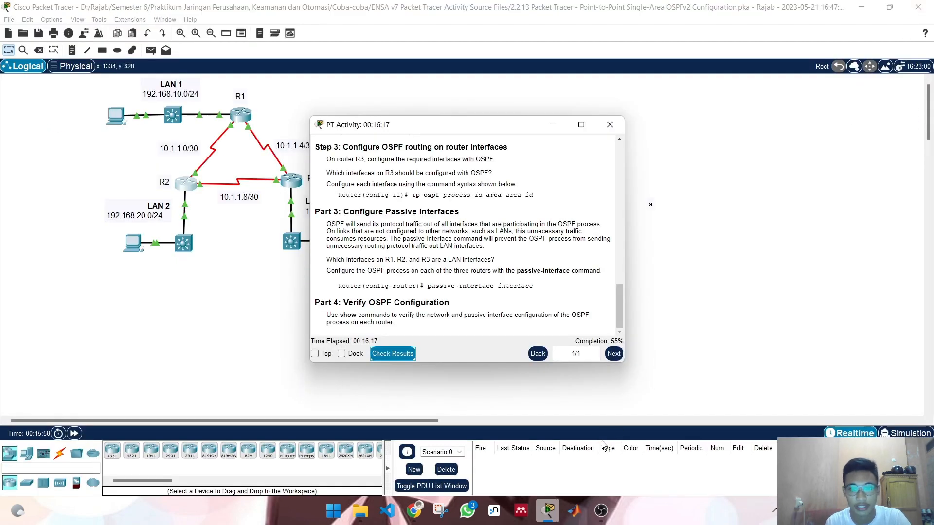
Step: Open R3's command line and arrange it beside the activity instructions
left_click_drag(448, 123, 642, 123)
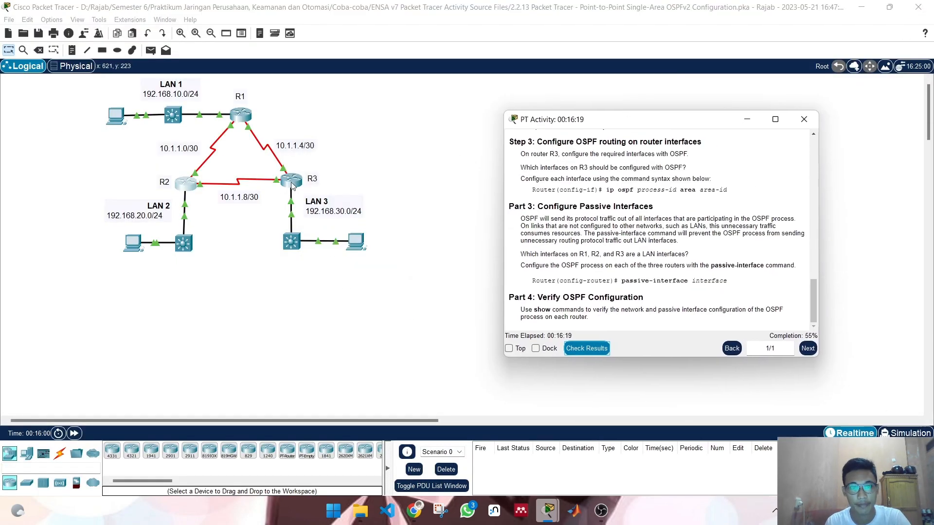
left_click(292, 181)
left_click_drag(570, 81, 317, 47)
mouse_move(544, 506)
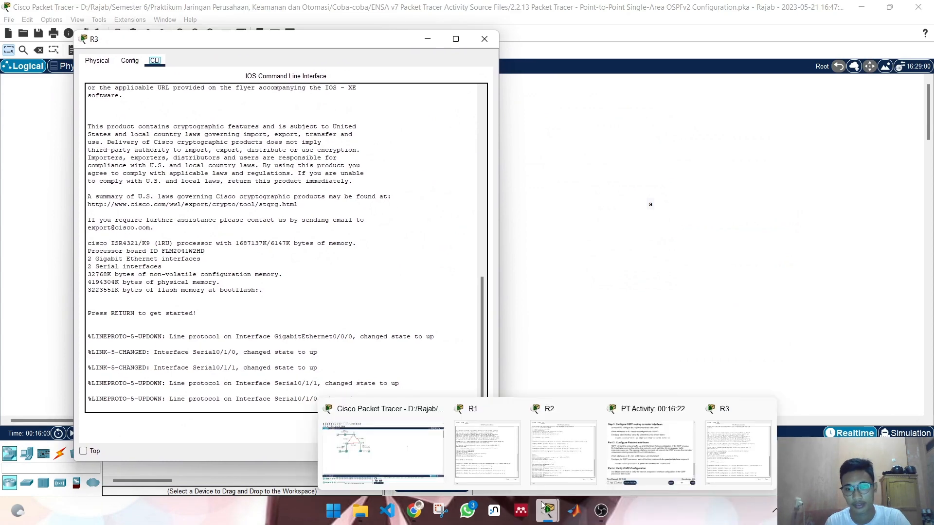
left_click(677, 454)
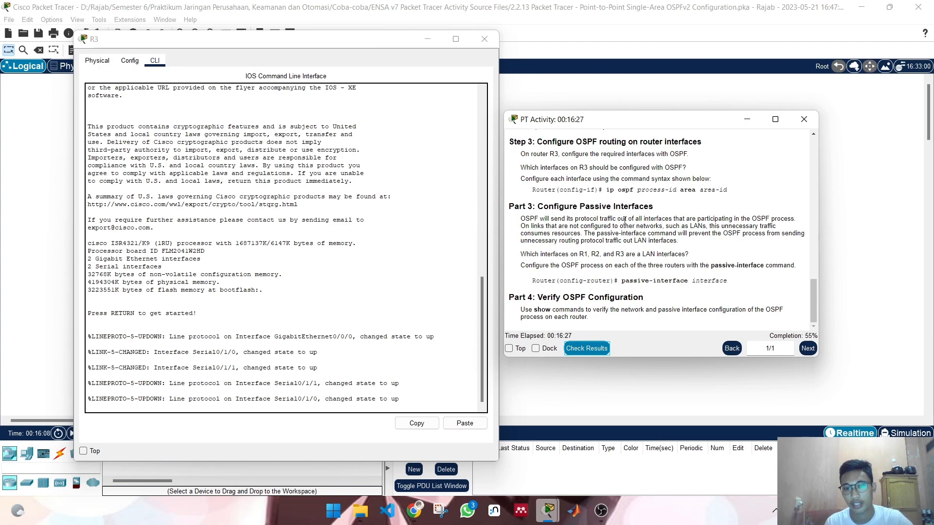
scroll(640, 219, "up", 10)
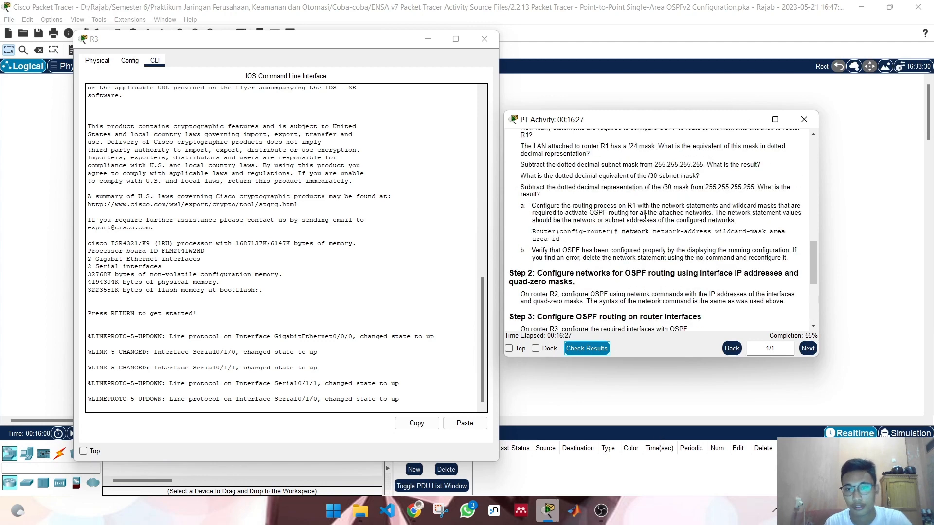
Step: Enter privileged EXEC mode and global configuration mode on R3
left_click(396, 395)
key("Return")
type("e")
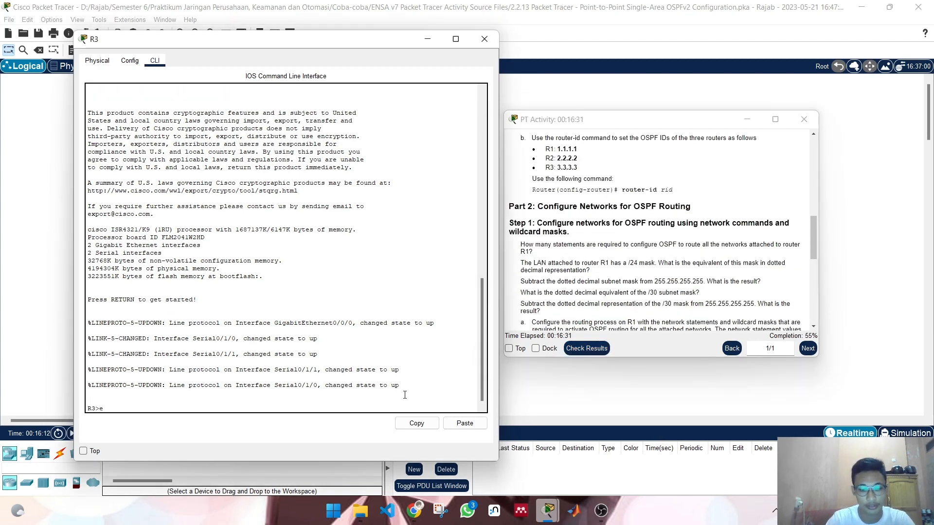
type("n")
key("Return")
type("con")
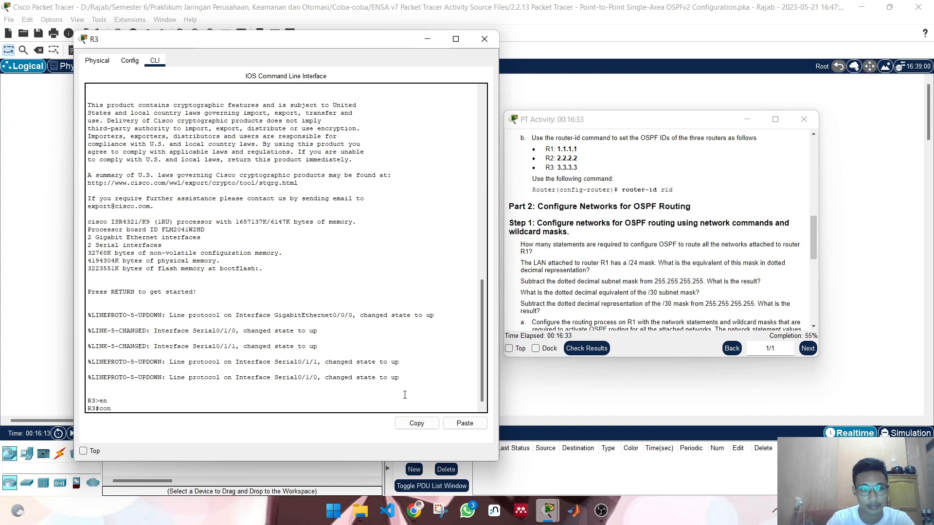
type("ft t")
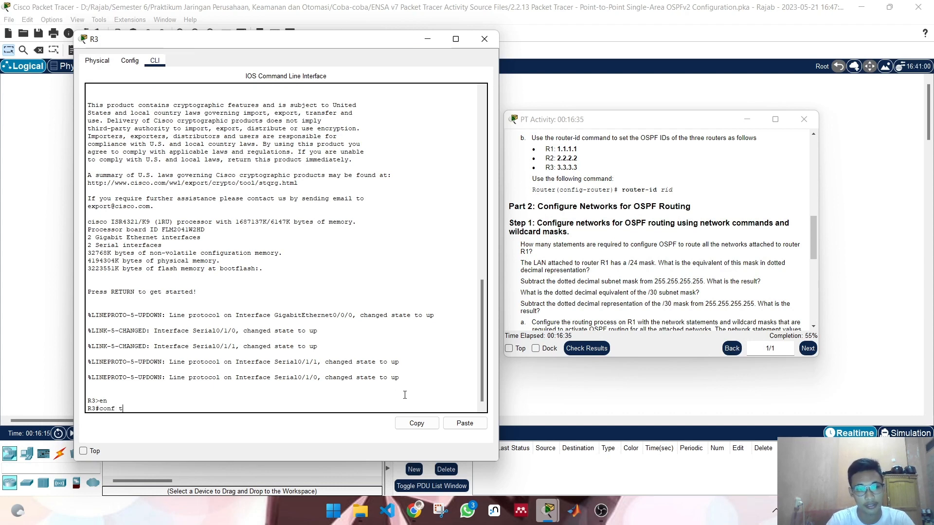
key("Return")
Step: Start the OSPF routing process on R3 with process ID 10, following the Part 1 instructions
scroll(661, 263, "up", 5)
scroll(662, 263, "down", 2)
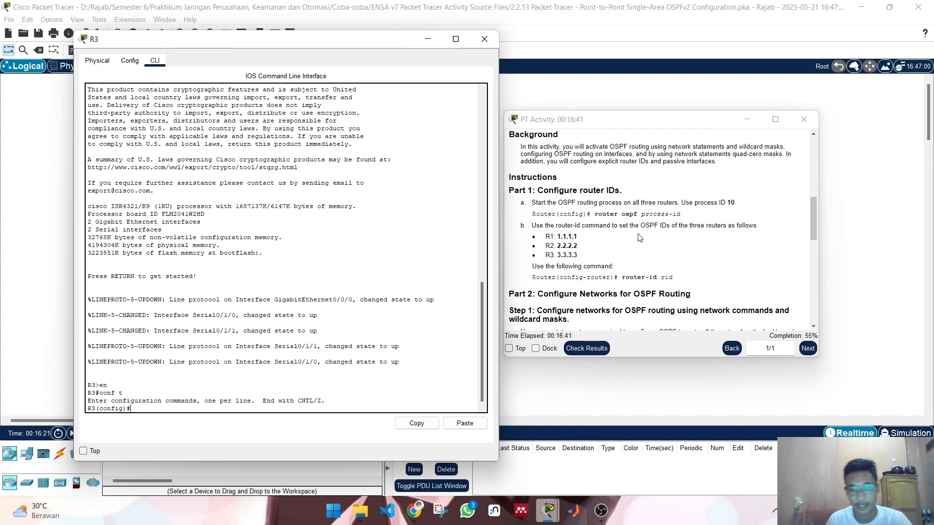
type("oute")
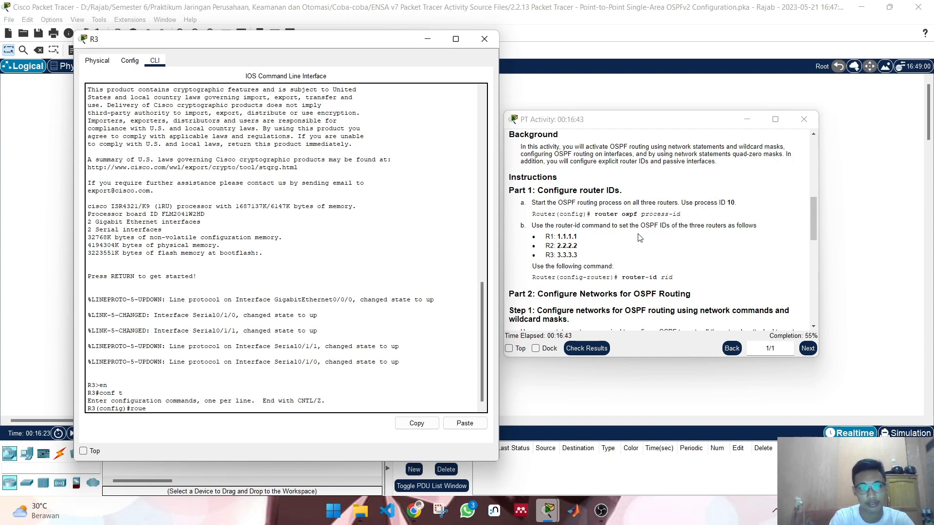
type("r os")
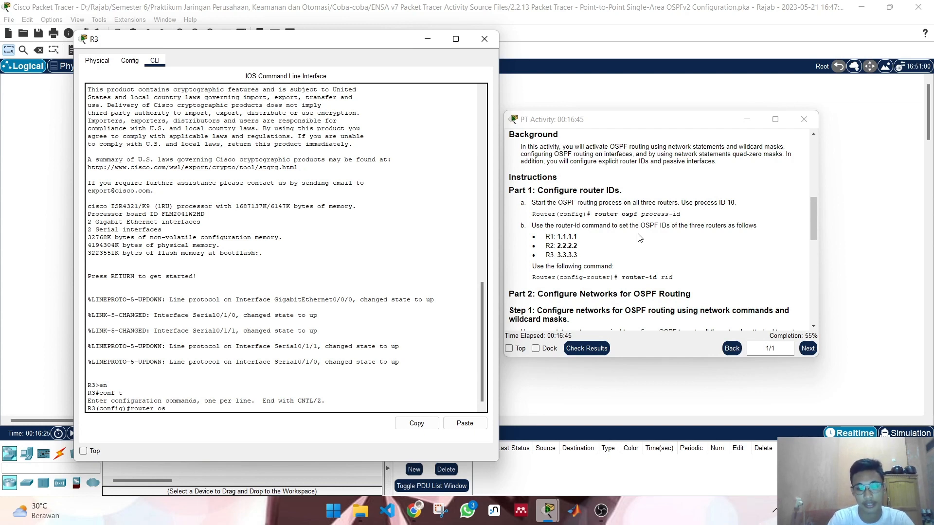
type("pf 1")
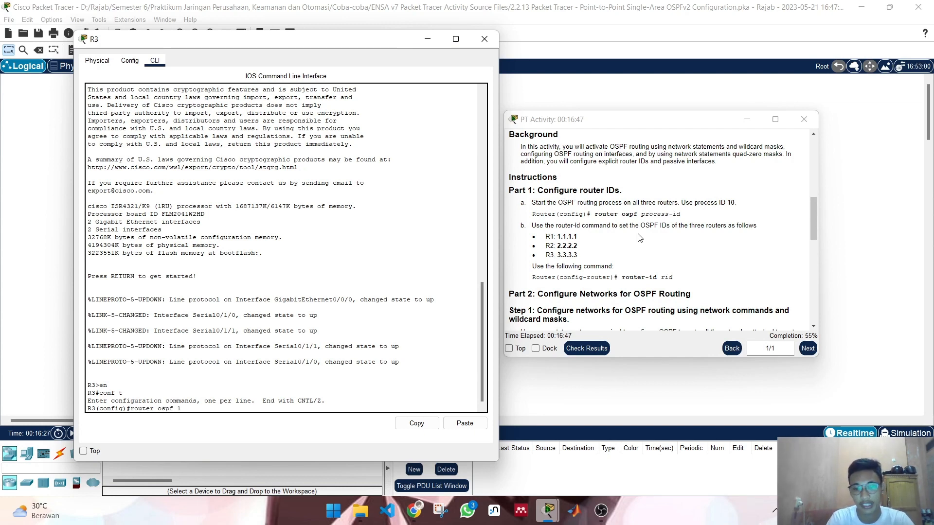
type("0")
key("Return")
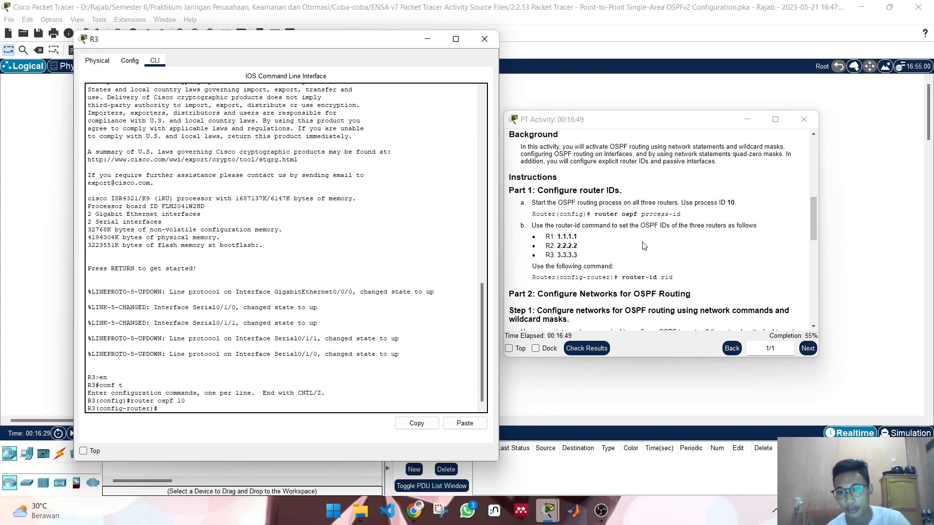
Step: Set R3's OSPF router ID to 3.3.3.3, as listed in the Part 1 instructions
left_click(547, 257)
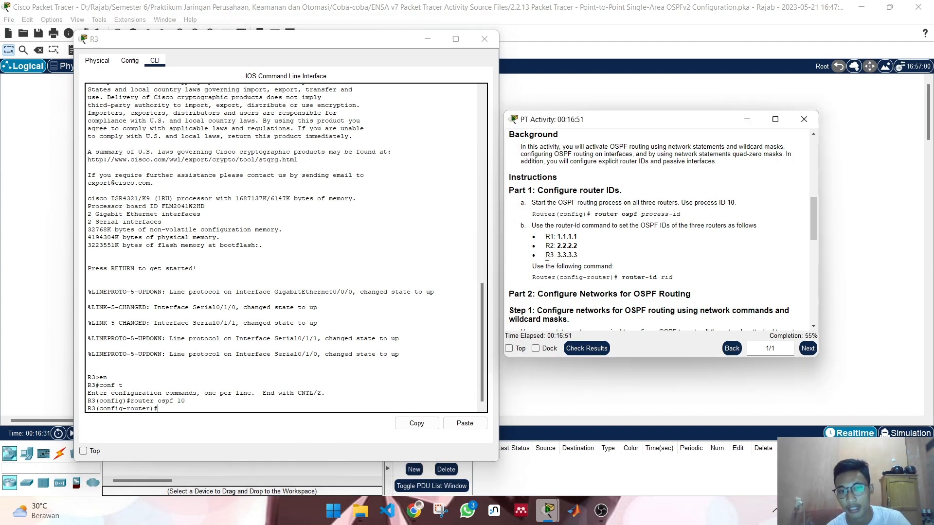
left_click_drag(547, 257, 597, 256)
left_click(222, 408)
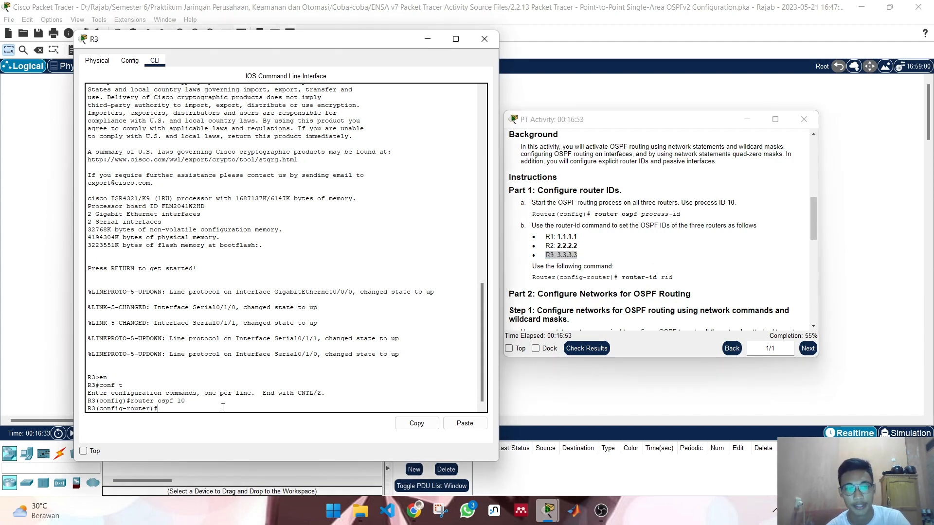
type("ro")
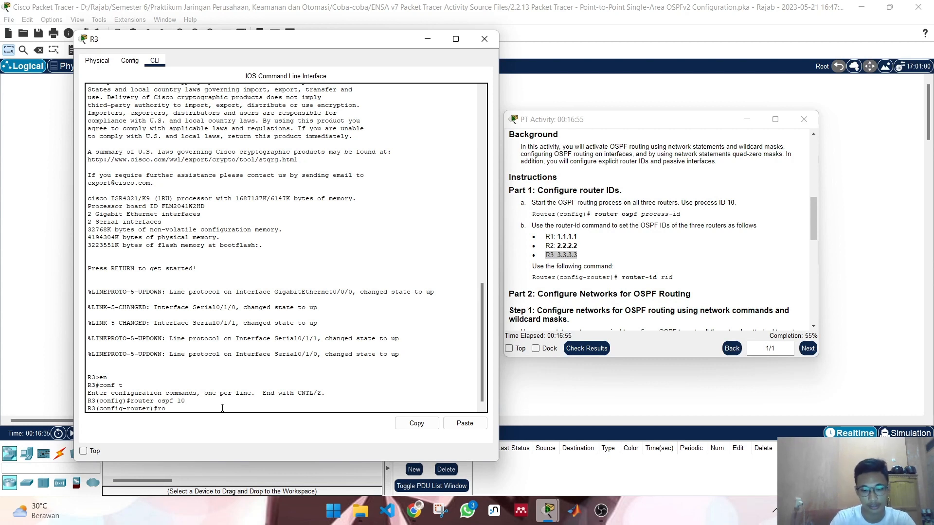
type("uter-id")
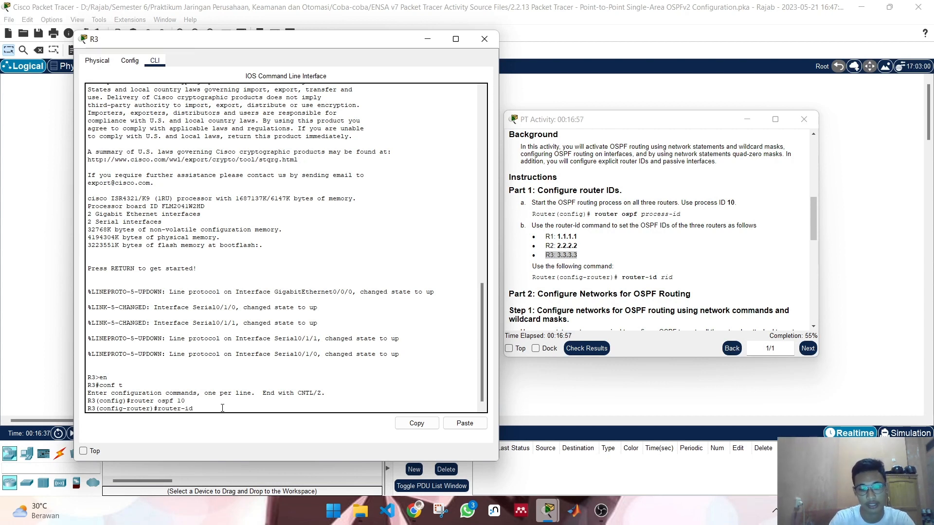
type(" 3")
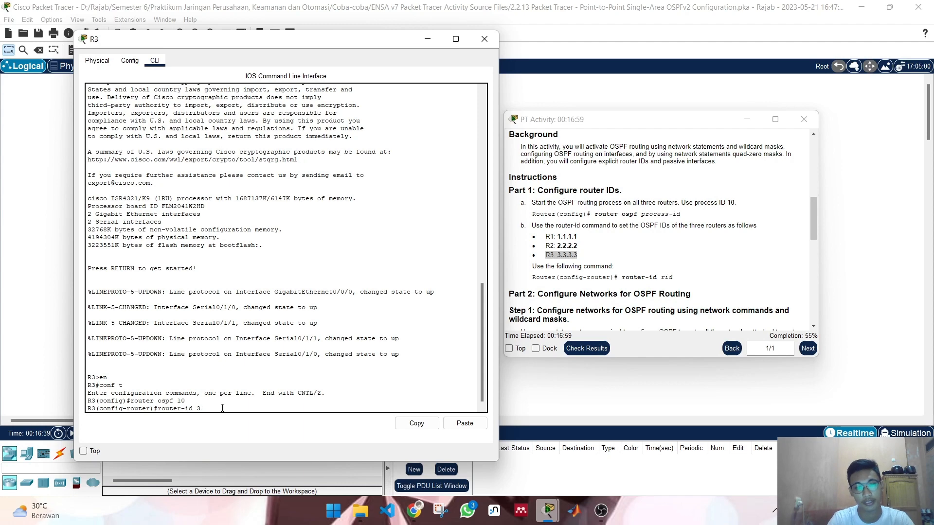
type(".3.3")
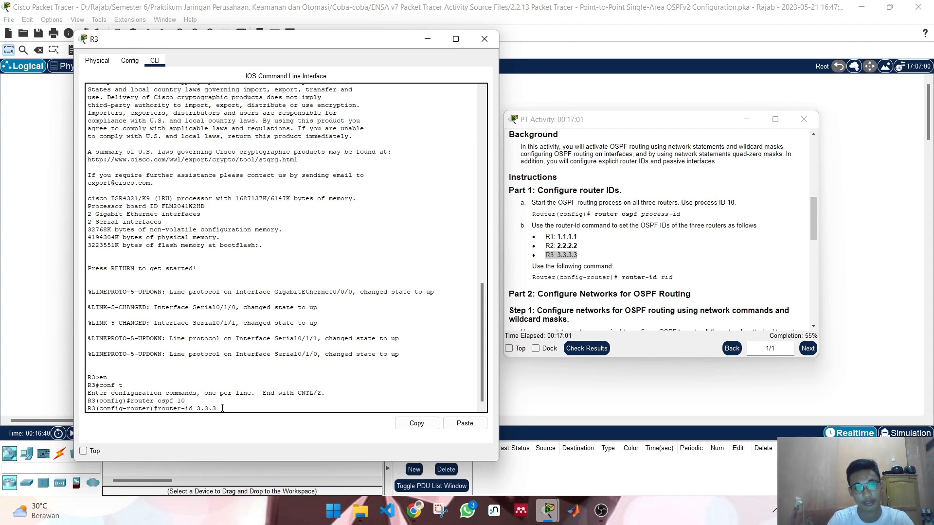
key("Return")
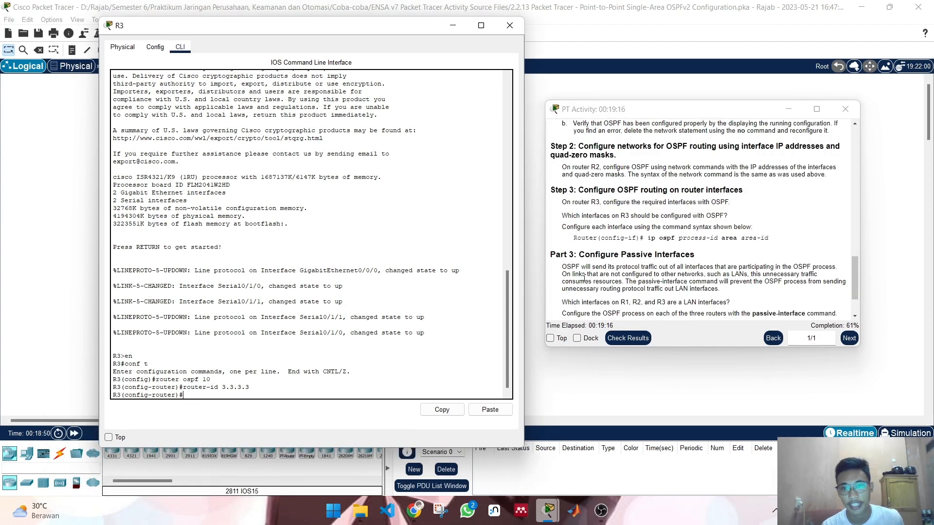
Step: Enter interface configuration mode for R3's G0/0/0, following the Part 2 Step 3 instructions and the addressing table
scroll(620, 237, "up", 1)
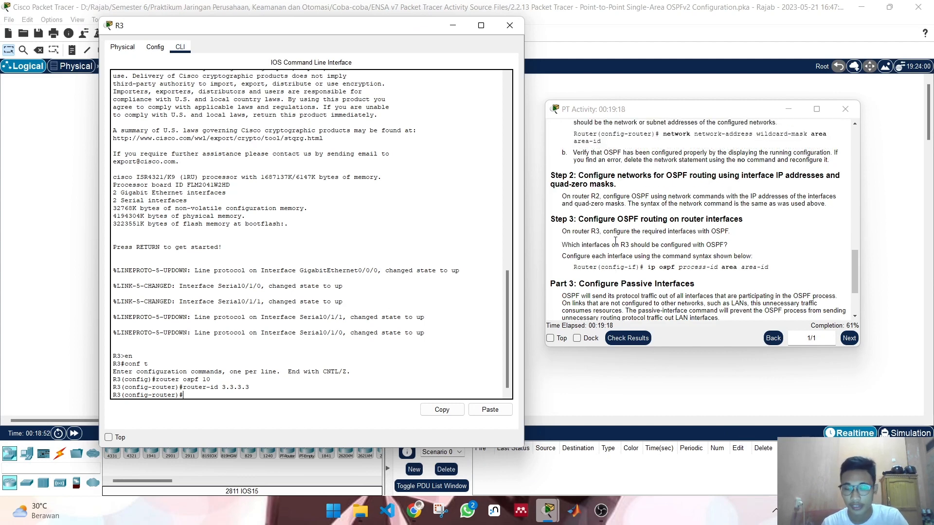
scroll(620, 237, "down", 1)
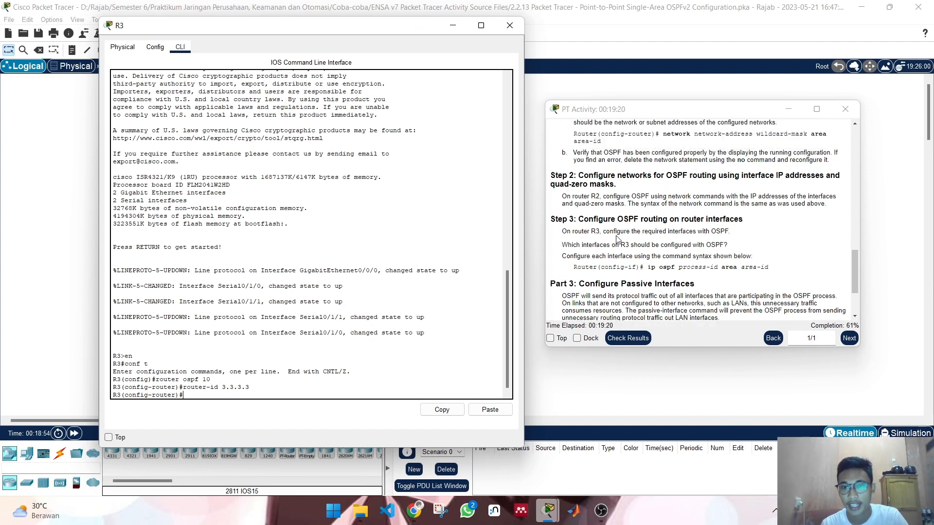
scroll(617, 236, "down", 1)
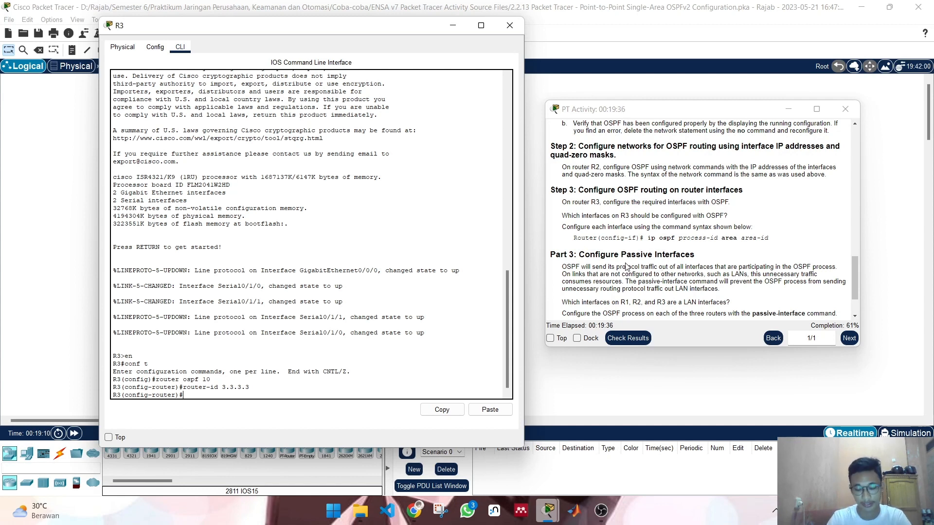
type("nter")
key("Tab")
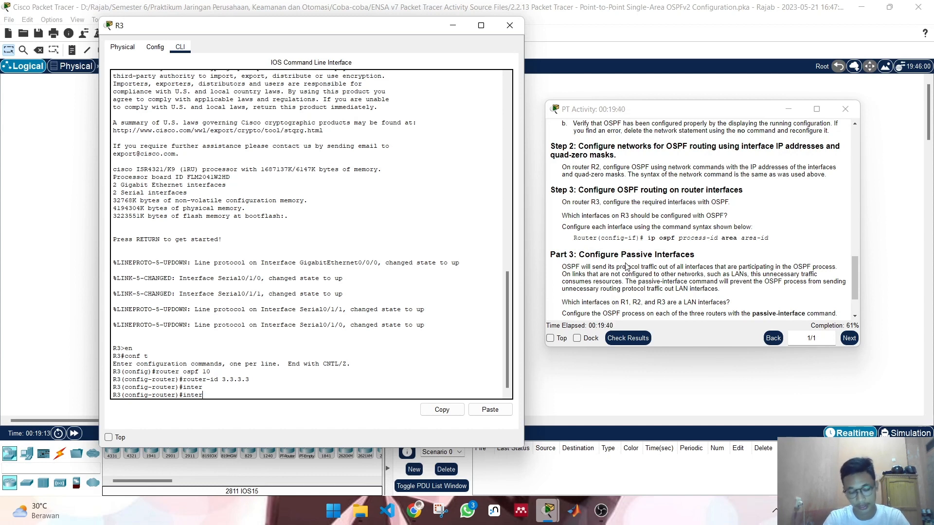
type("face")
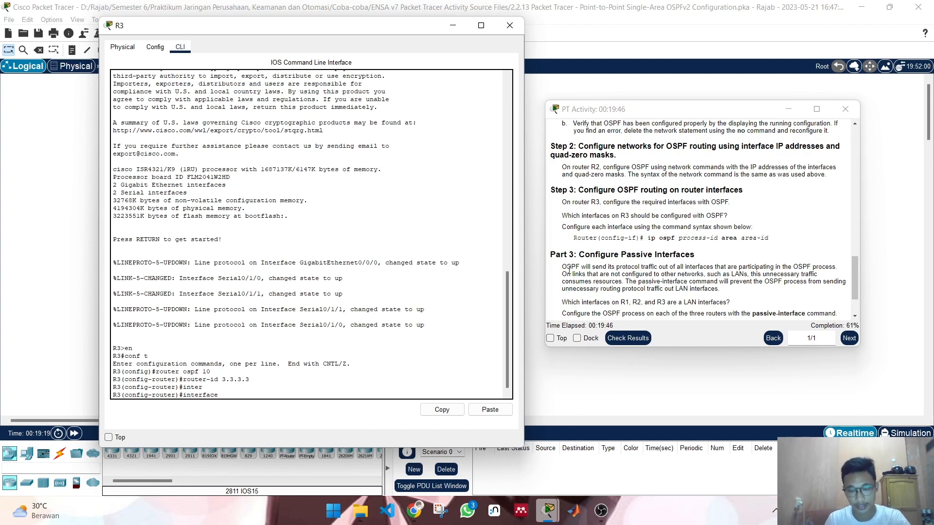
scroll(649, 263, "up", 15)
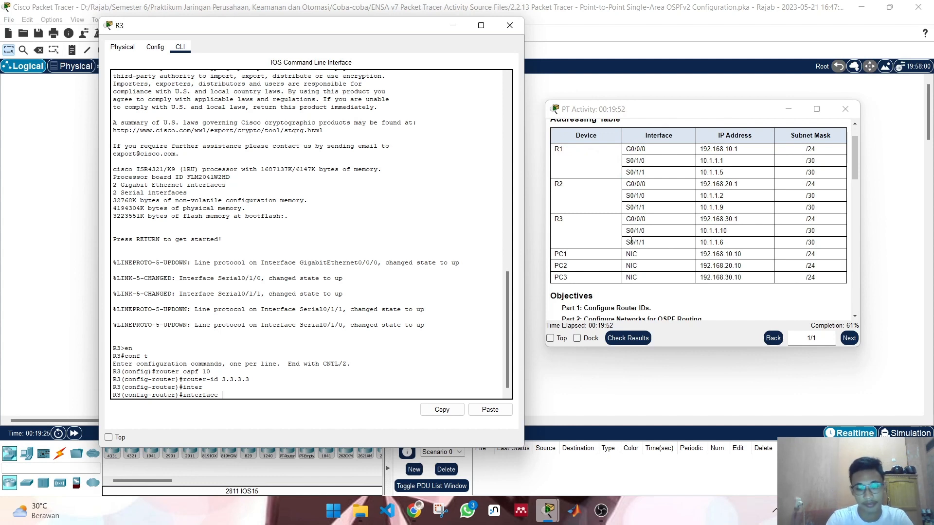
type("0/0/")
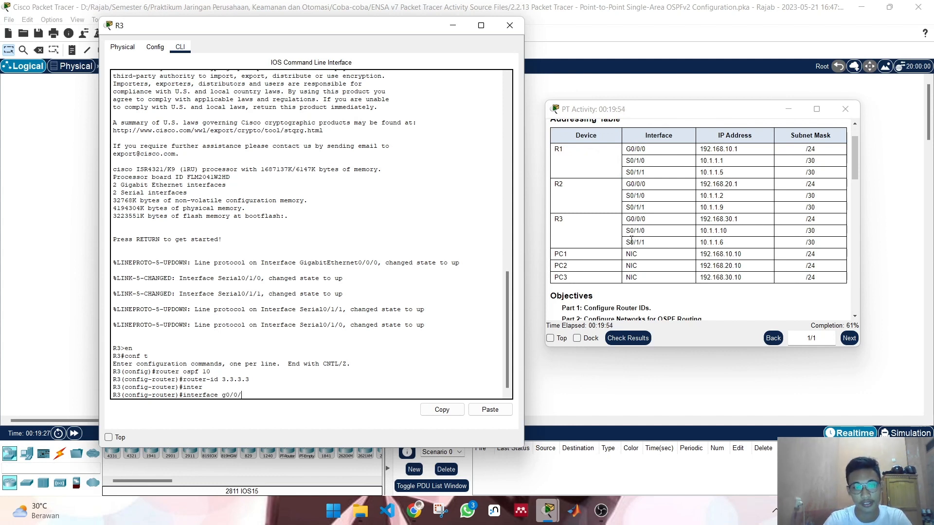
type("0")
key("Return")
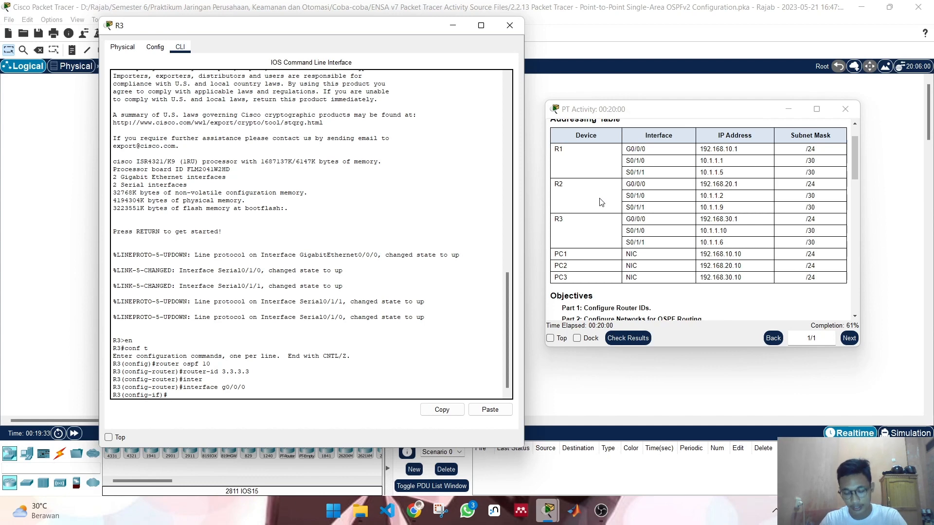
Step: Enable OSPF process 10 in area 0 on R3's G0/0/0 interface, using the interface command syntax from the instructions
scroll(608, 202, "down", 5)
scroll(665, 209, "down", 5)
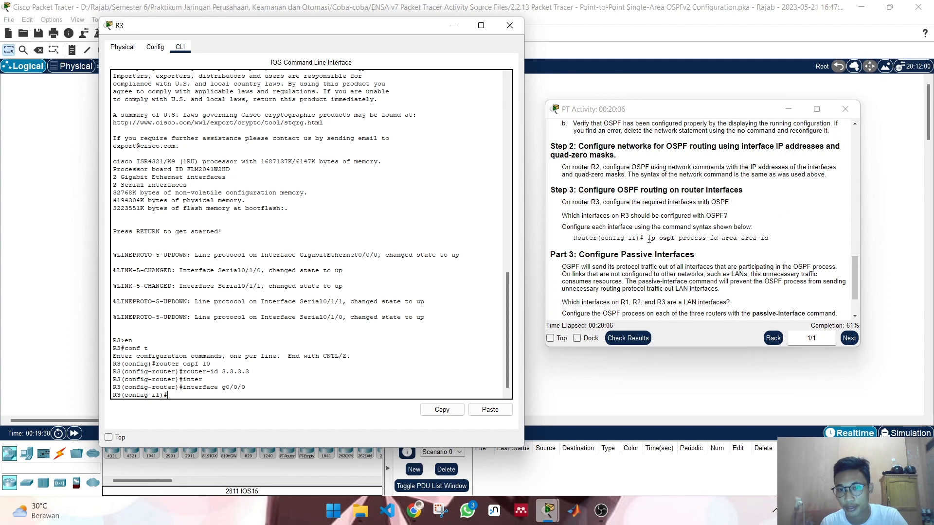
type("i")
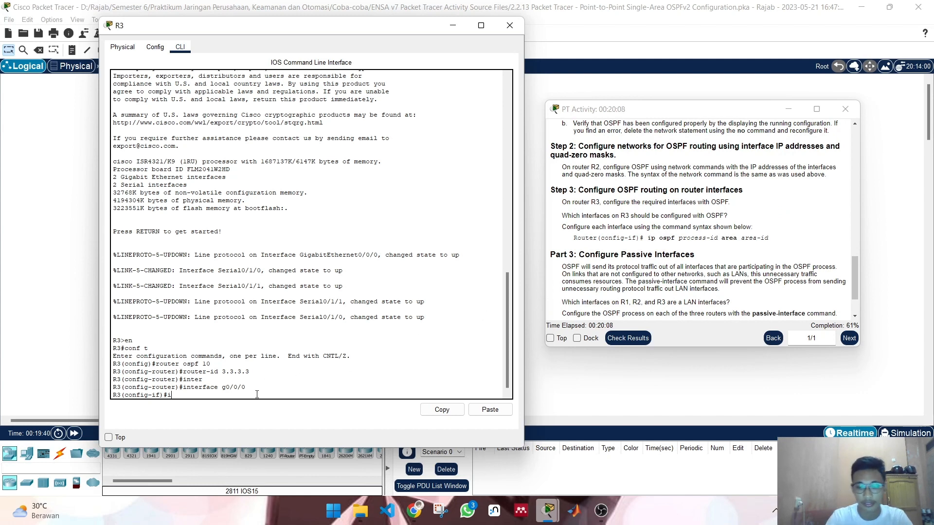
type("p ospf")
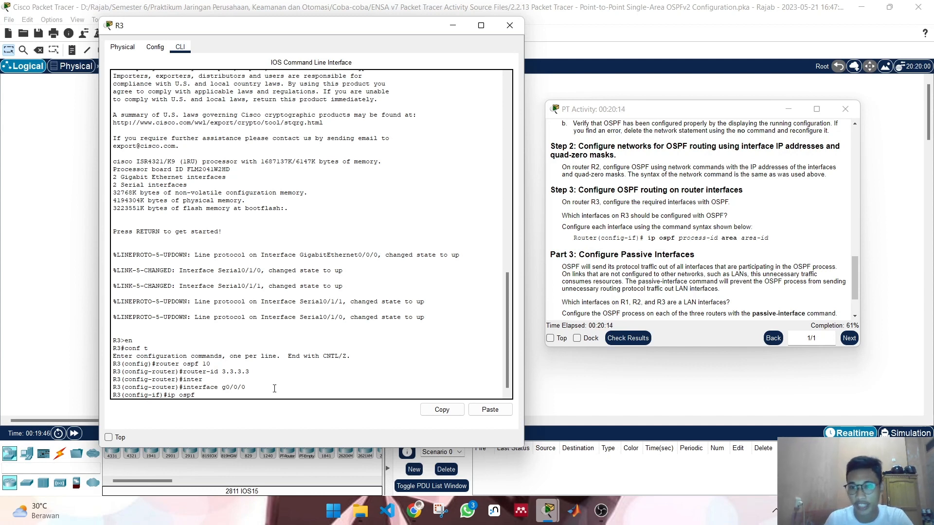
type(" 10")
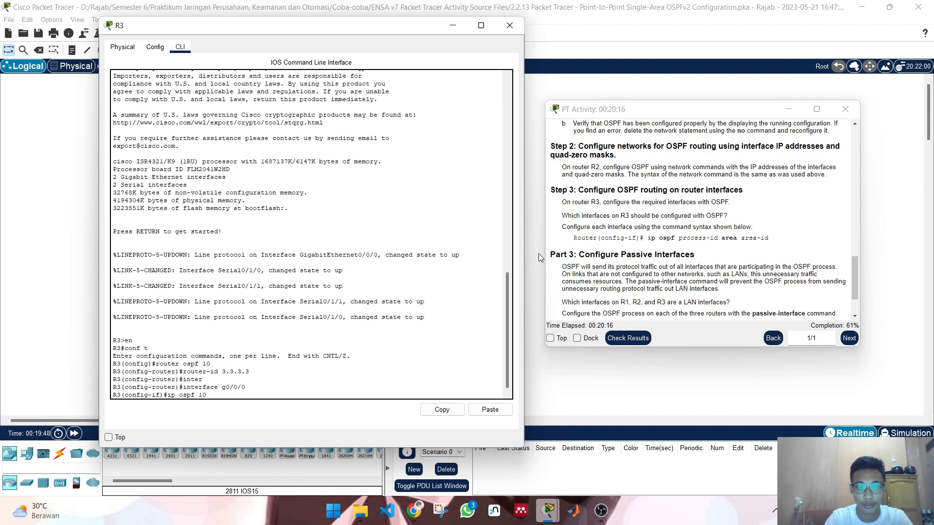
type(" area")
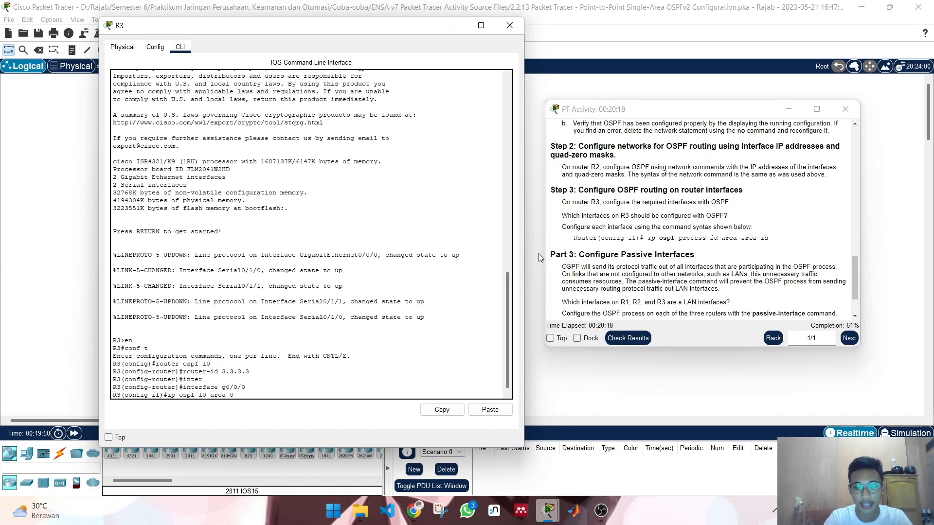
type(" 0")
key("Return")
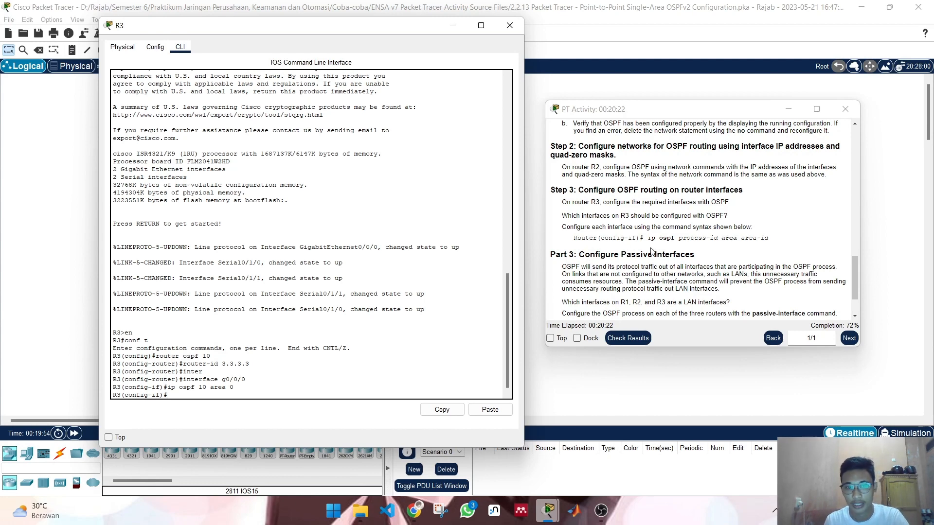
Step: Enable OSPF process 10 in area 0 on R3's S0/1/0 interface
scroll(666, 247, "up", 15)
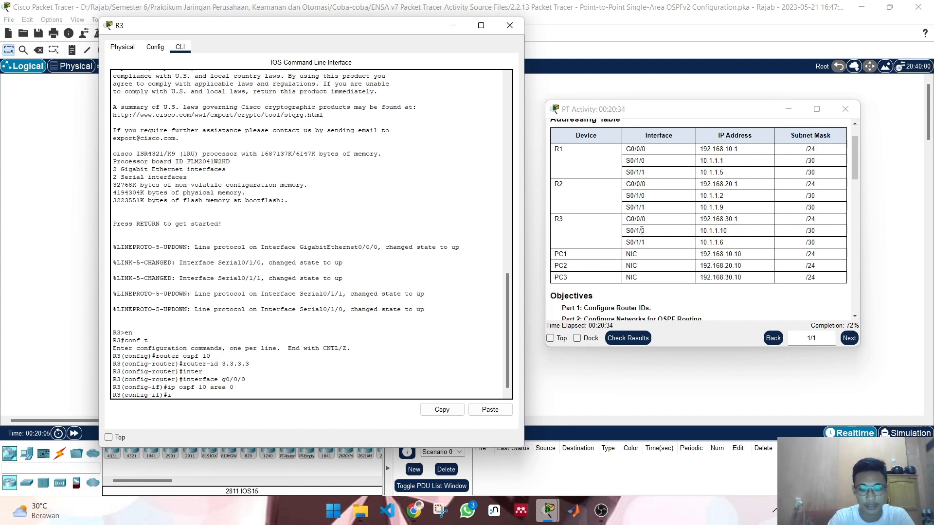
type("nt")
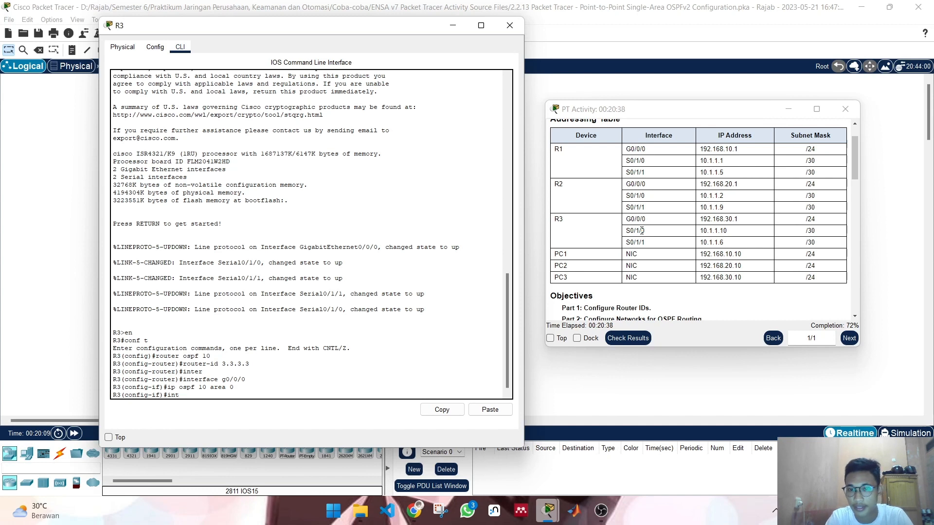
type(" s0/")
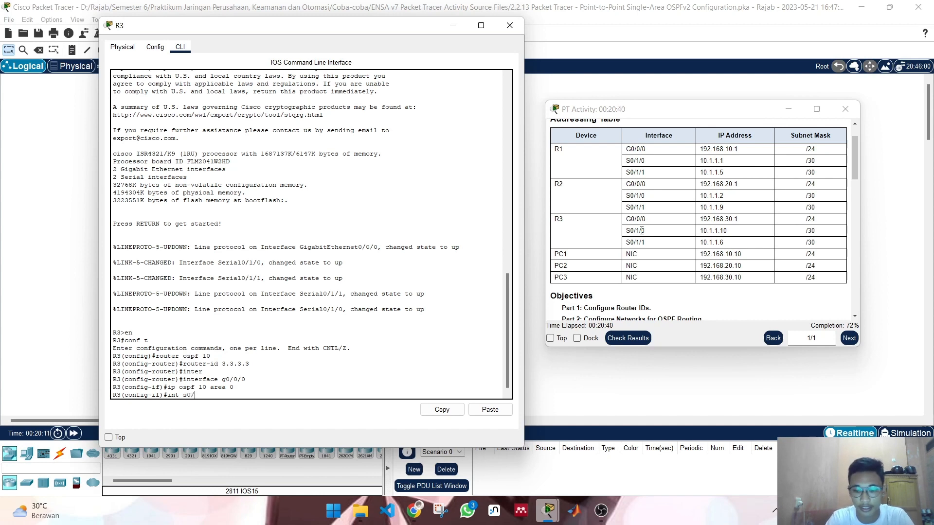
type("1/")
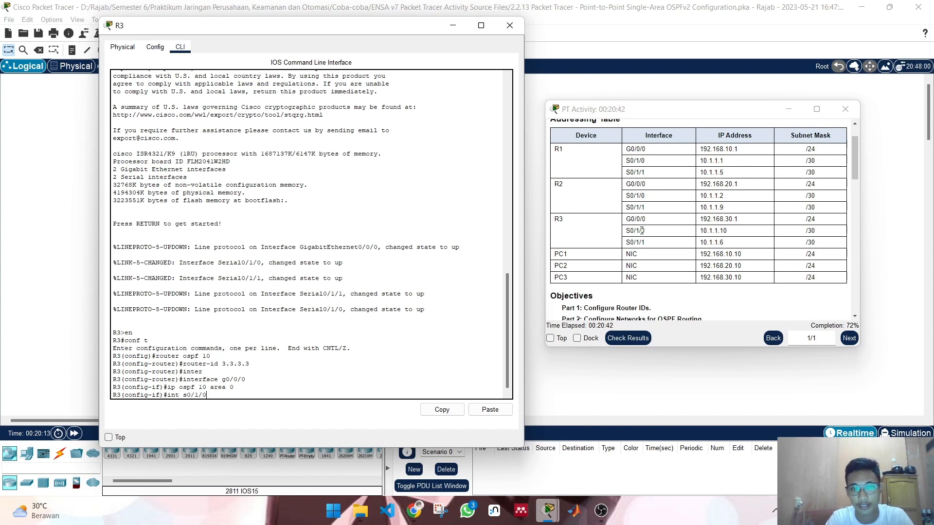
type("0")
key("Return")
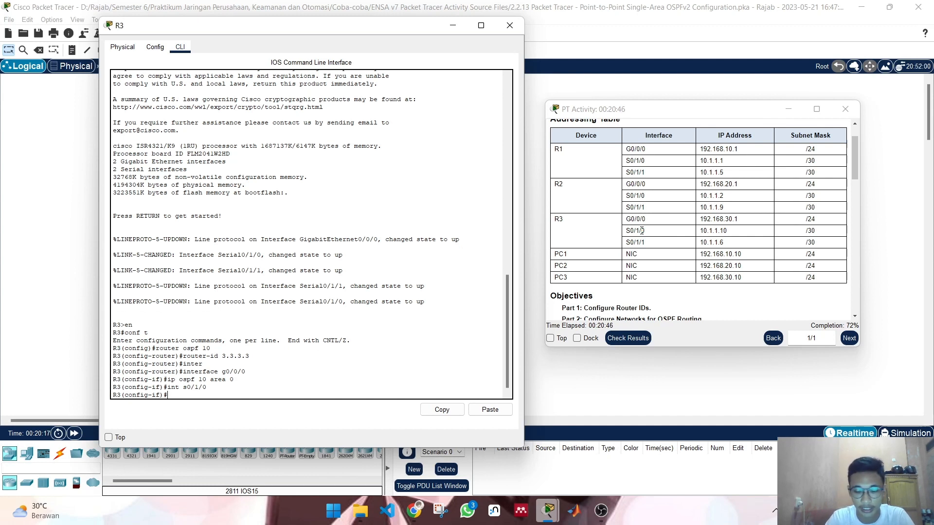
type("ip o")
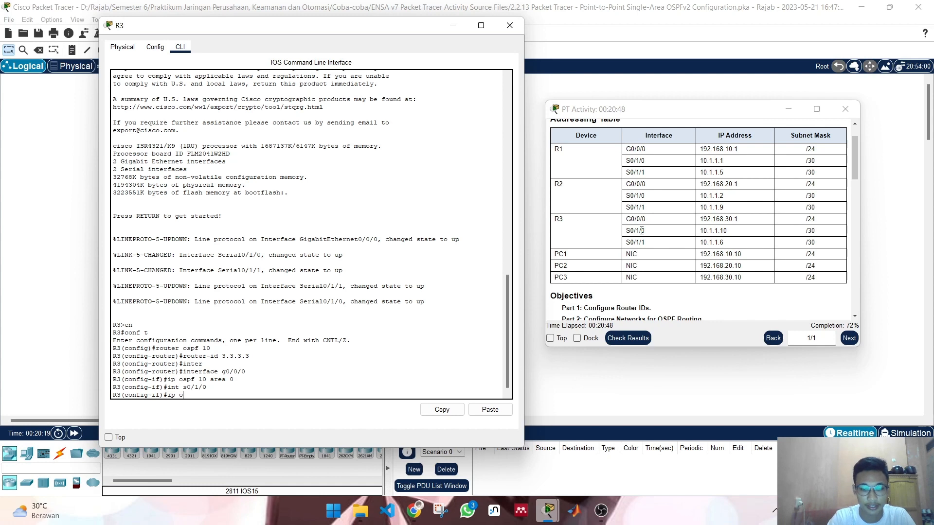
type("spf 1")
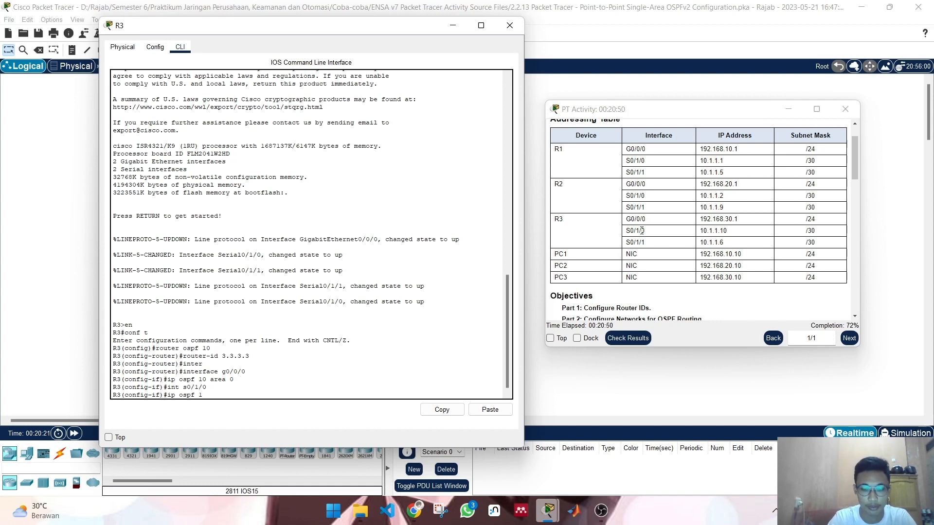
type("0 area 0")
key("Return")
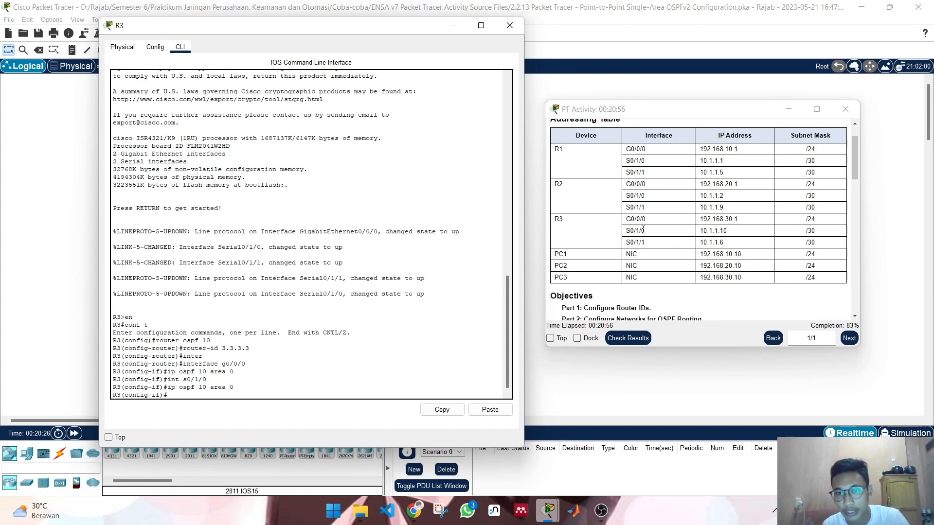
Step: Switch R3's interface configuration mode to S0/1/1, the last R3 interface in the addressing table
left_click_drag(627, 242, 652, 245)
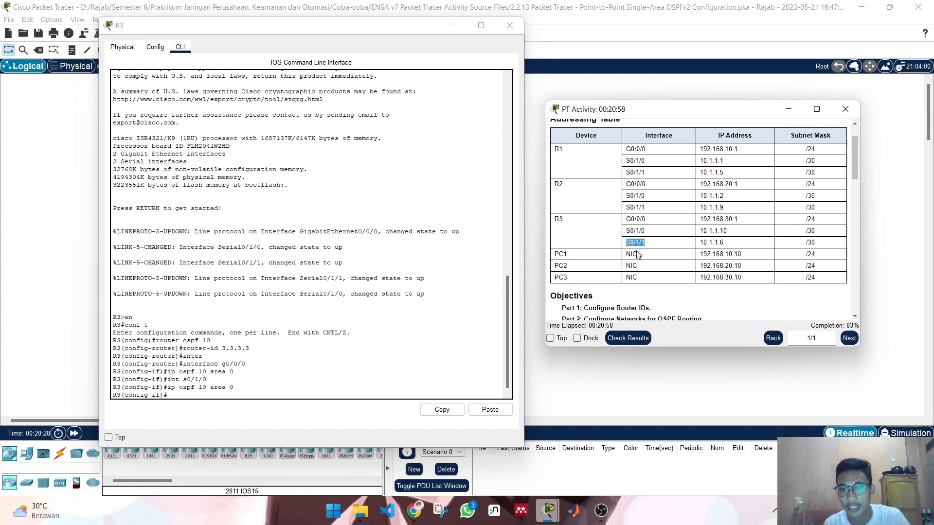
left_click(233, 394)
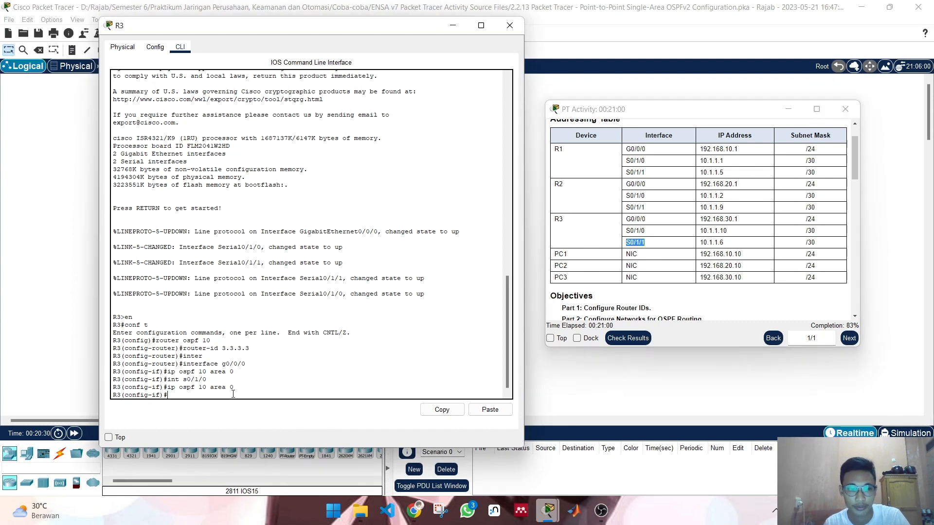
type("int")
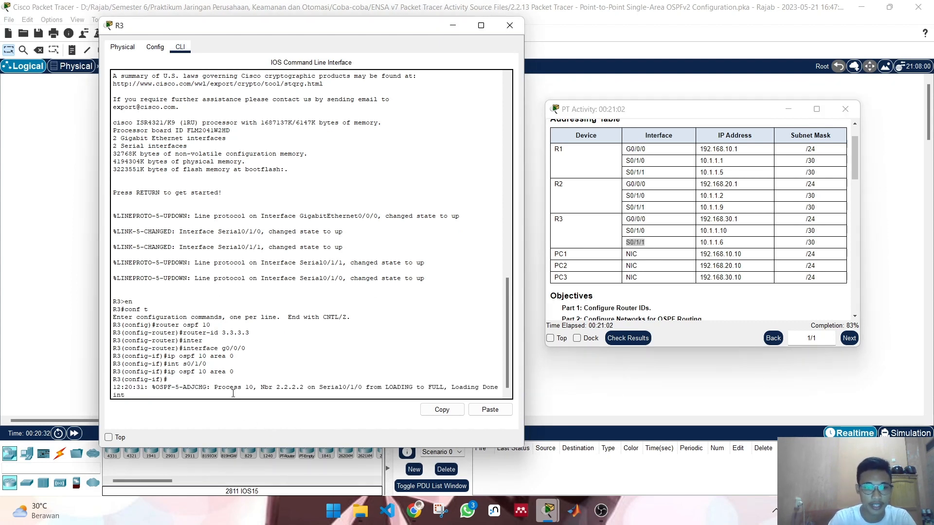
key("BackSpace")
key("Return")
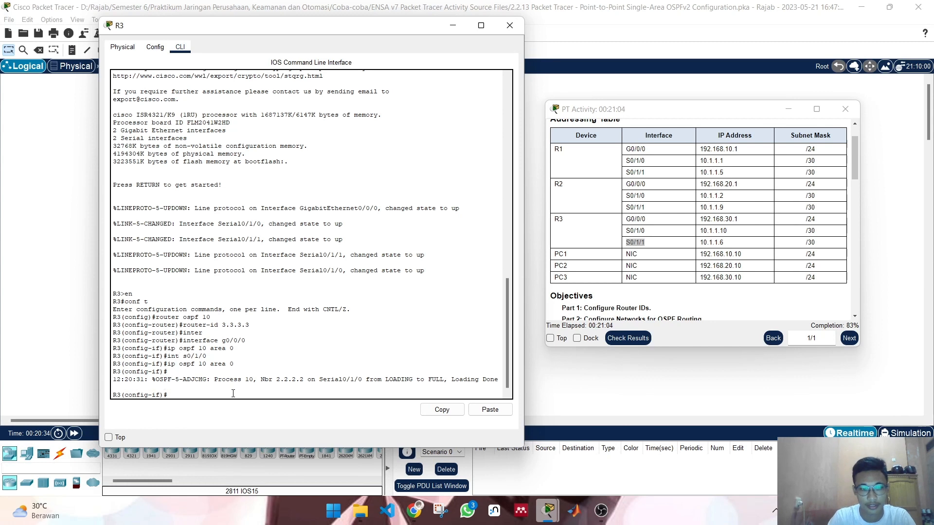
type("int s0/1/1")
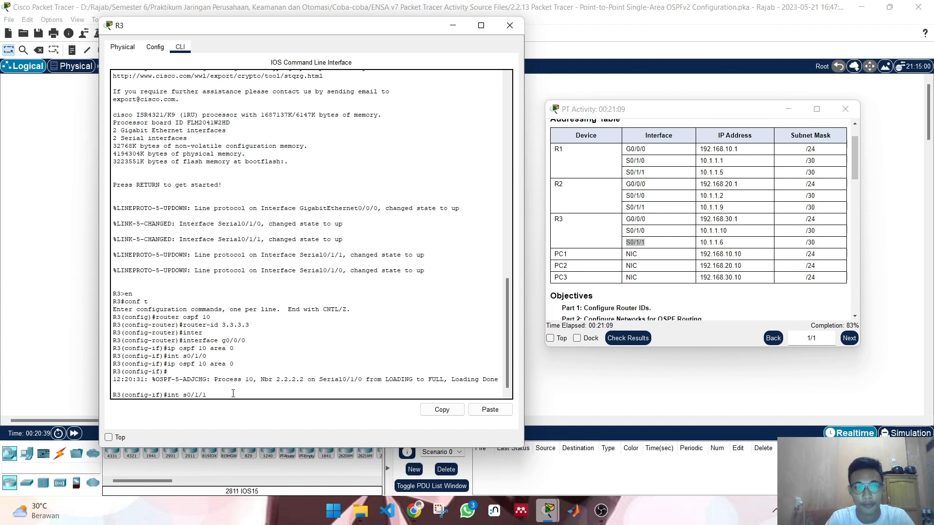
key("Return")
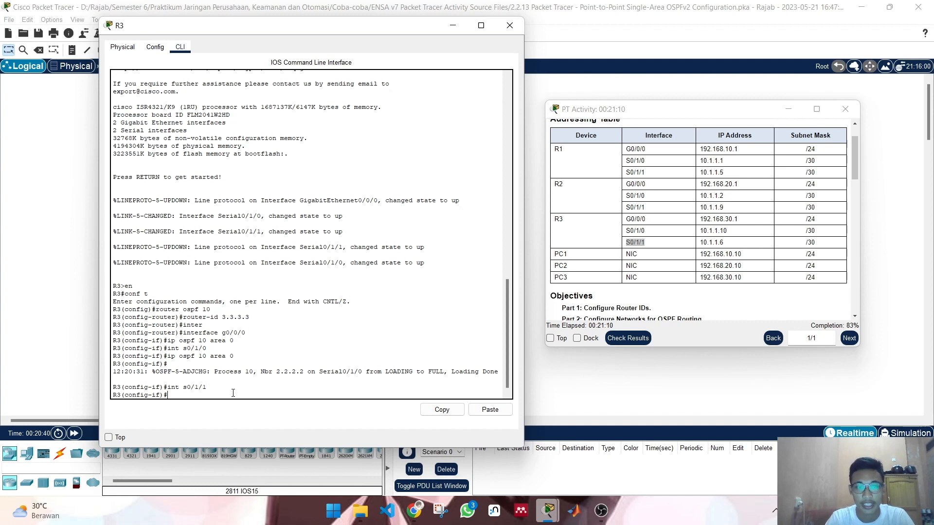
Step: Enable OSPF process 10 in area 0 on R3's S0/1/1 interface and return to a clean configuration prompt
key("BackSpace")
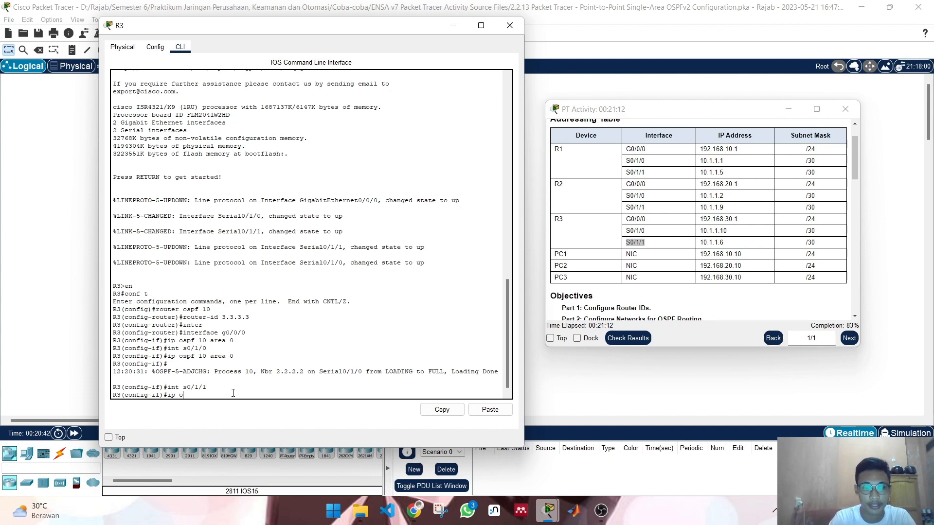
type("spf")
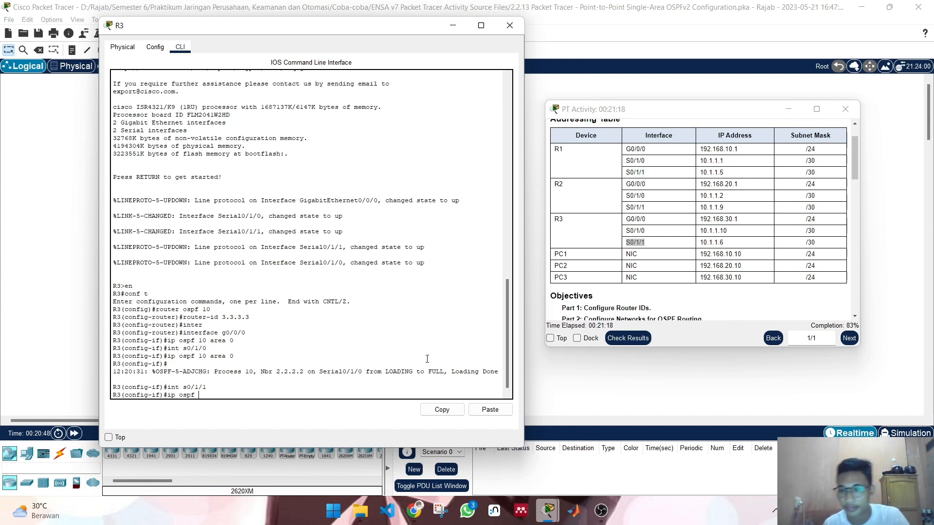
scroll(674, 276, "down", 5)
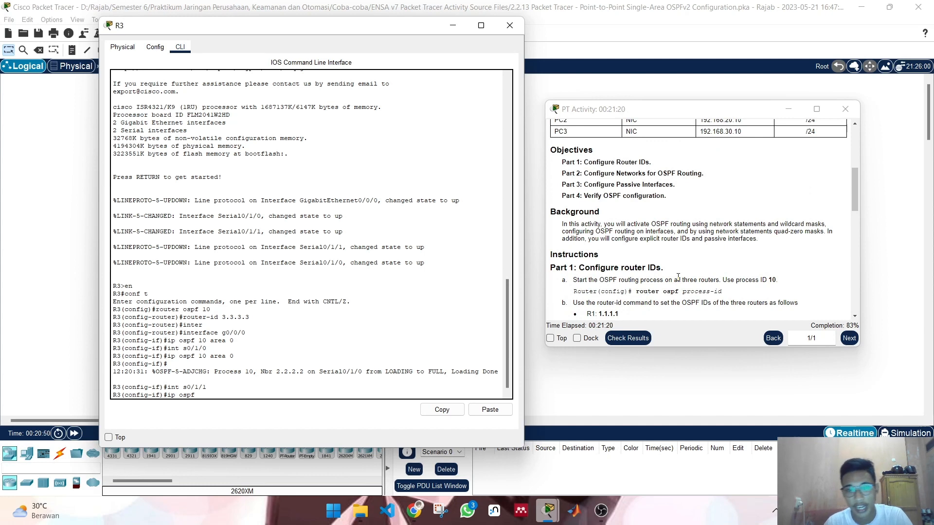
type("10 ar")
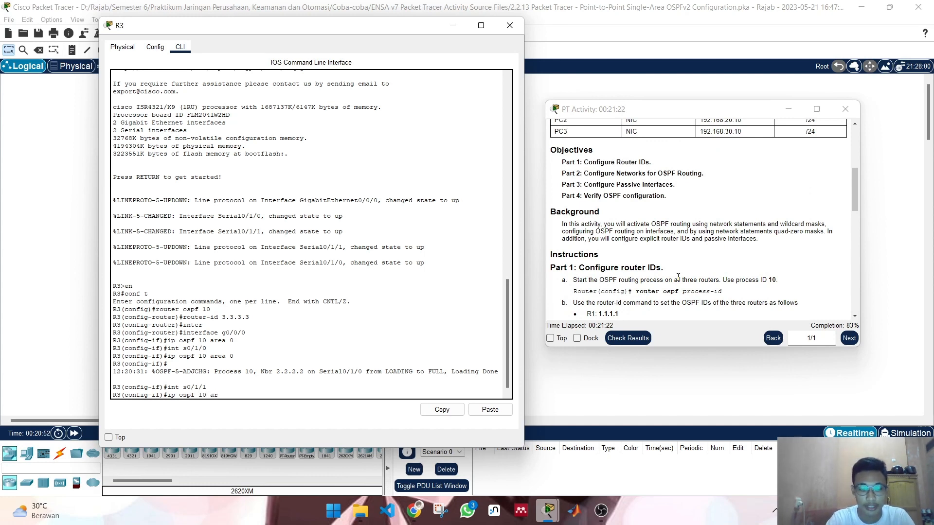
type("ea")
type(" 0")
key("Return")
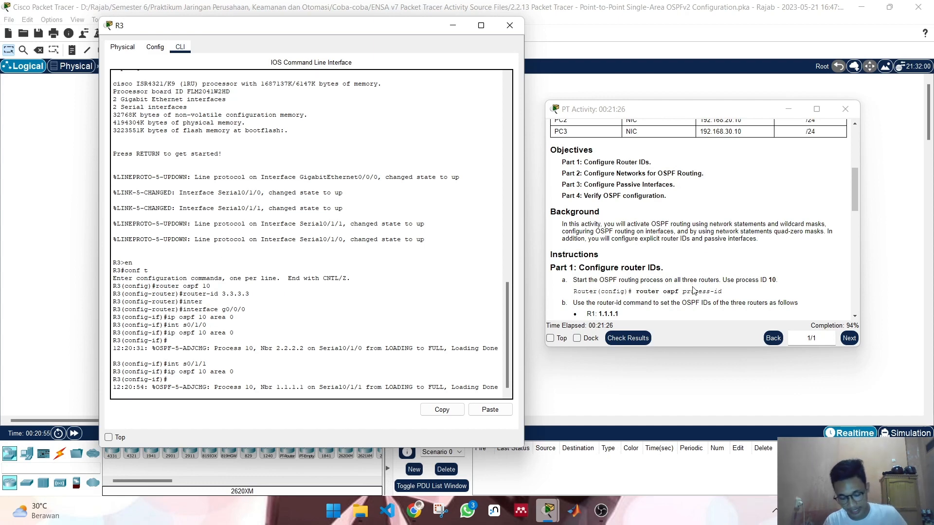
scroll(693, 291, "down", 15)
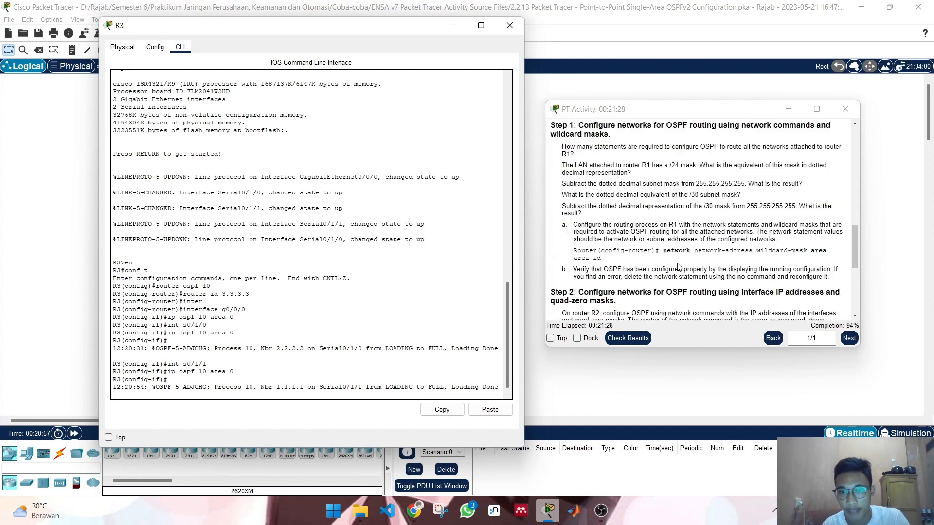
key("Return")
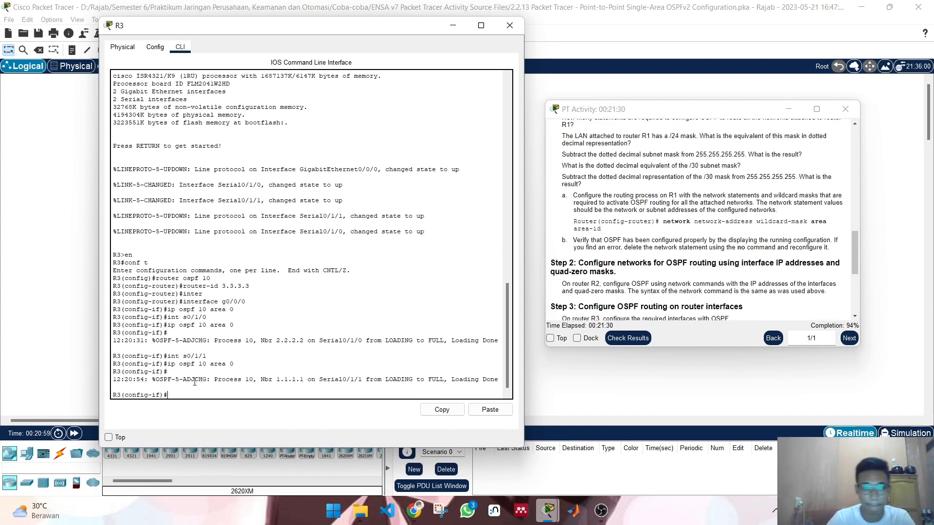
Step: Enter the router configuration mode of OSPF process 10 on R3
type("router ")
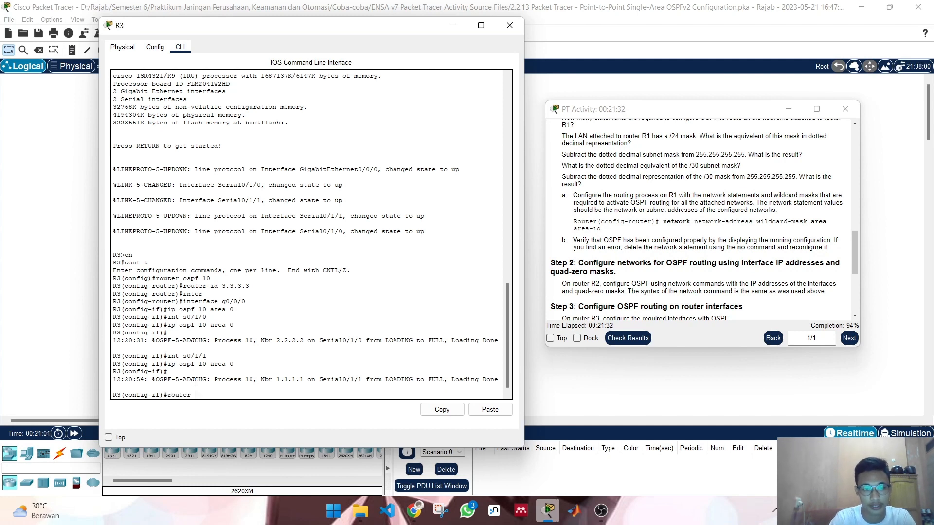
type("os[f")
key("BackSpace")
key("BackSpace")
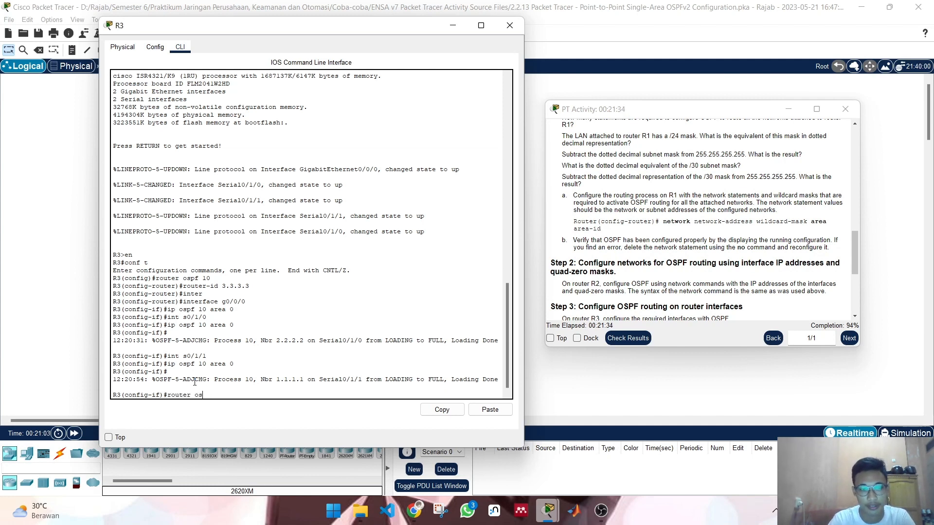
type("p")
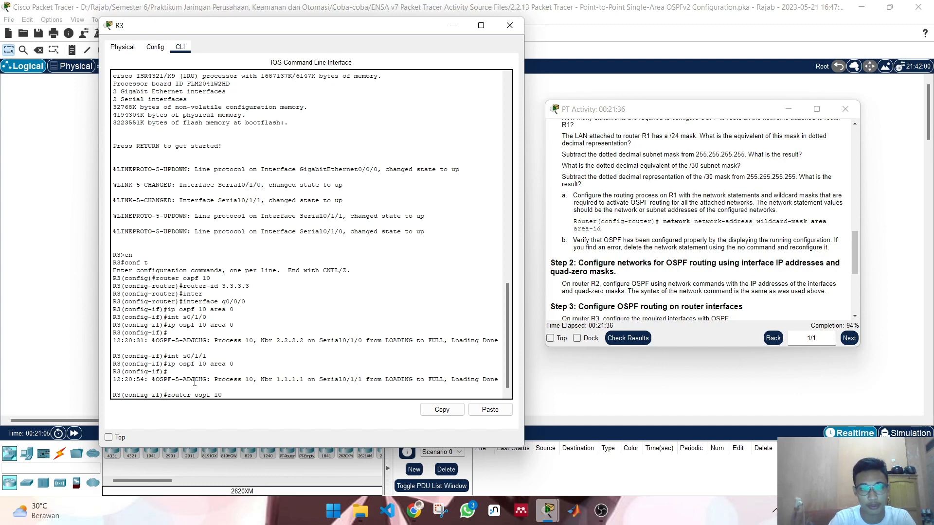
type("f 10")
key("Return")
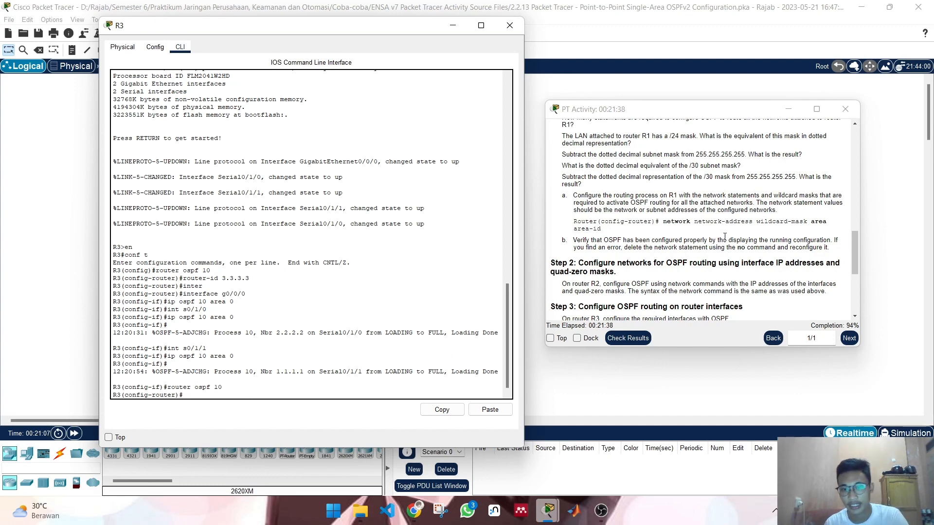
Step: Set R3's LAN interface g0/0/0 as a passive interface in OSPF process 10, checking the instructions and addressing table for the syntax and interface
scroll(725, 237, "down", 5)
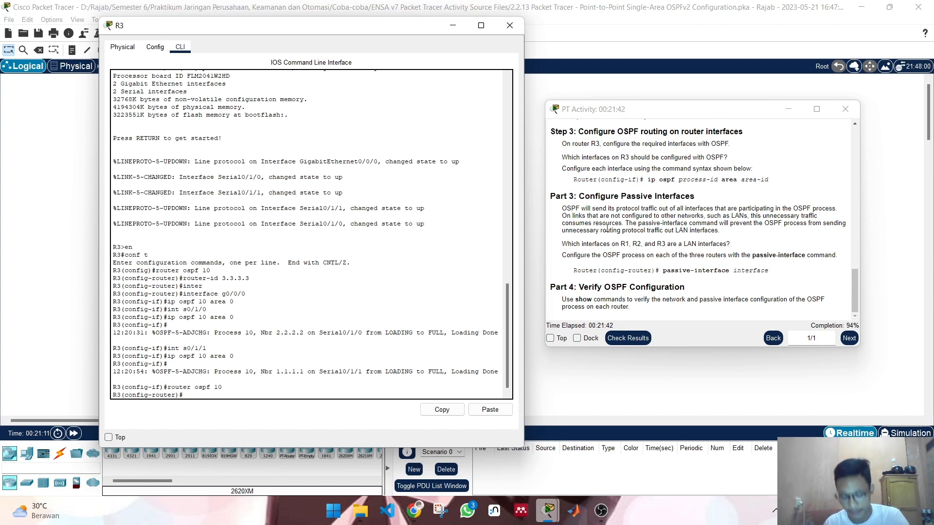
type("pas")
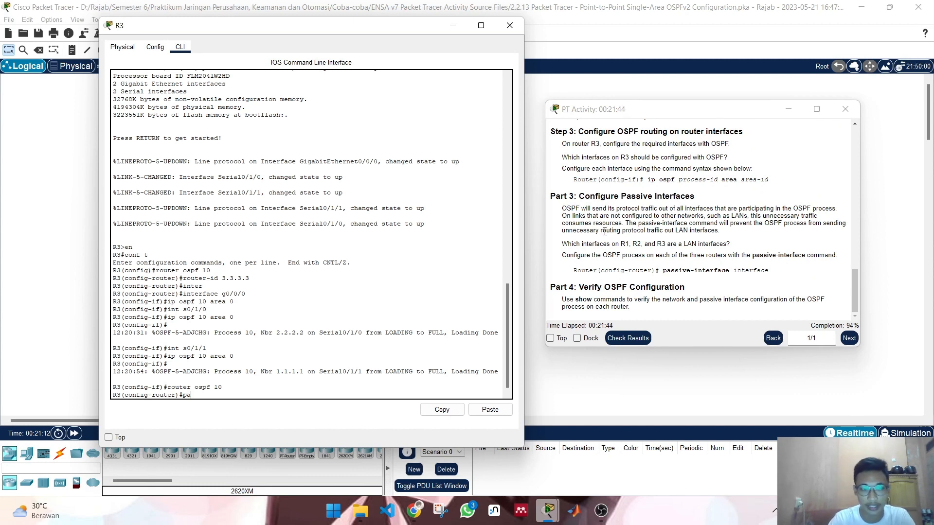
key("Tab")
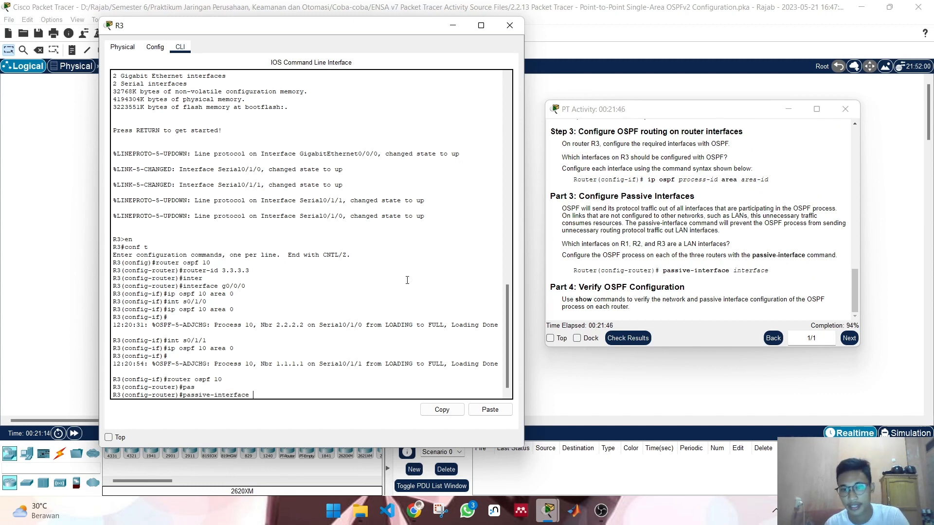
scroll(614, 229, "up", 15)
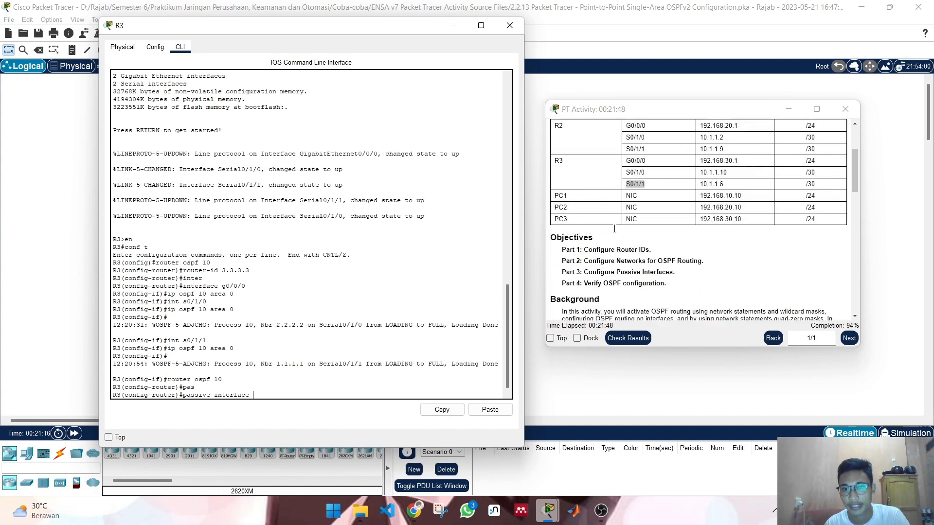
scroll(632, 244, "up", 1)
left_click(661, 235)
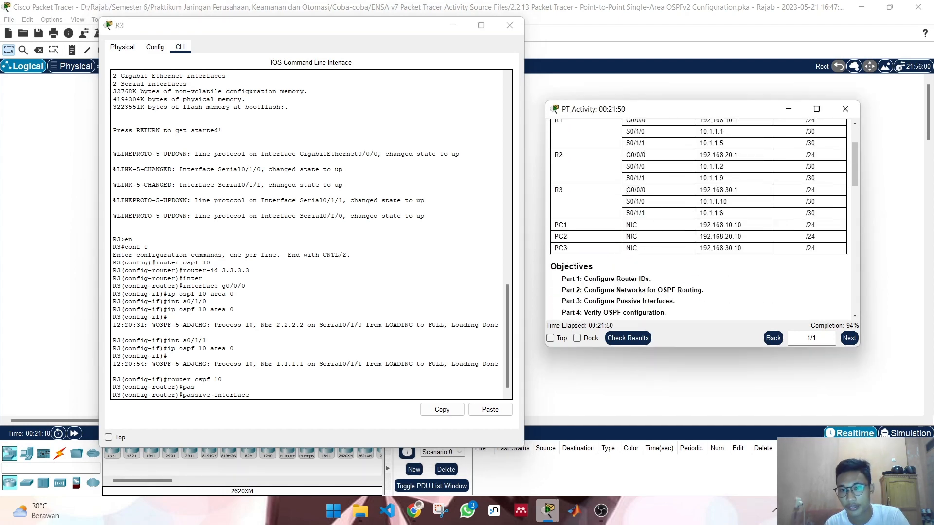
left_click_drag(626, 190, 646, 190)
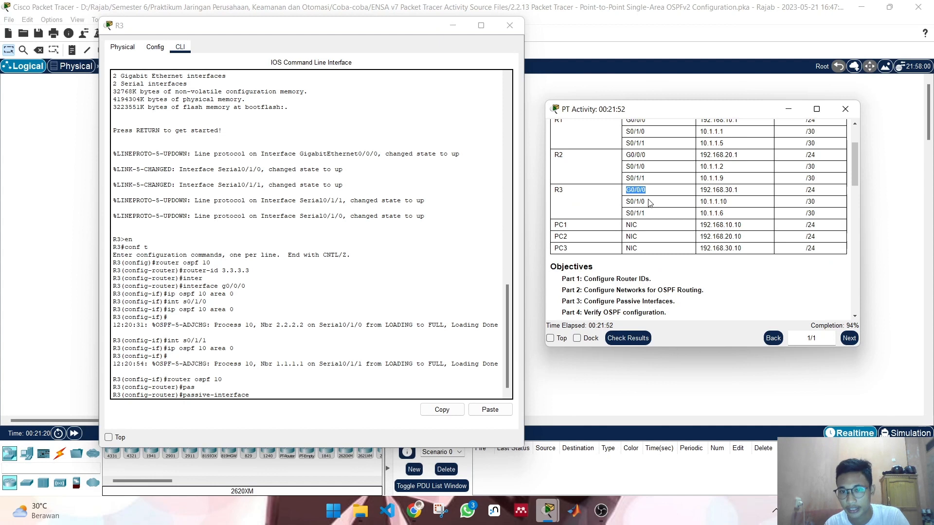
scroll(651, 204, "down", 3)
left_click(307, 368)
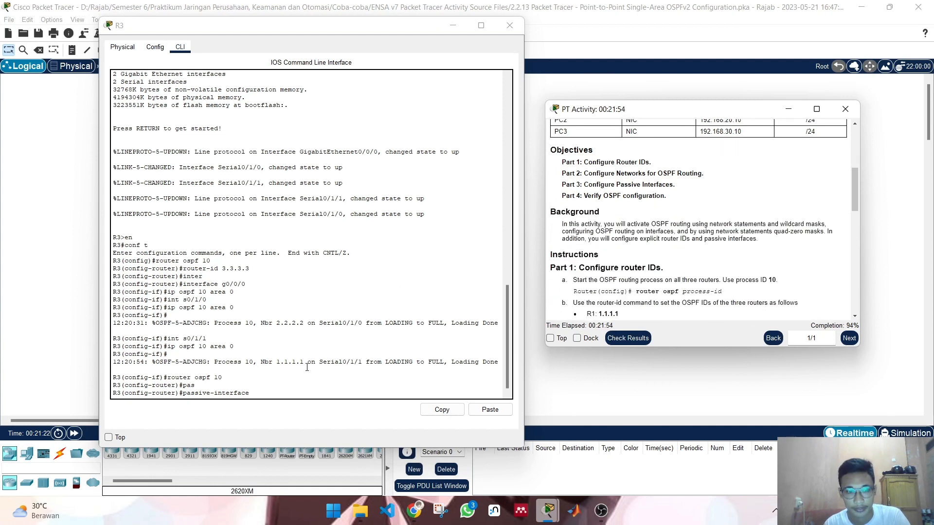
left_click(287, 390)
type("g0")
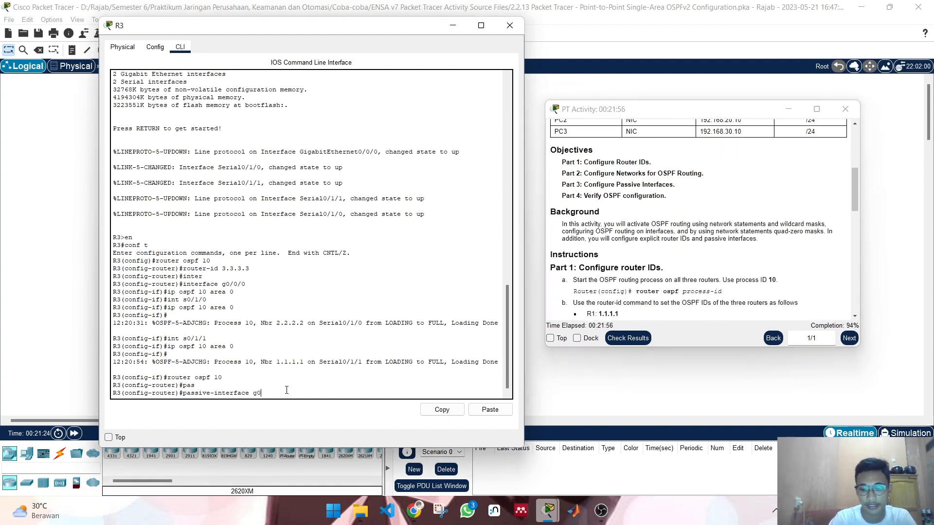
type("/0/0")
key("Return")
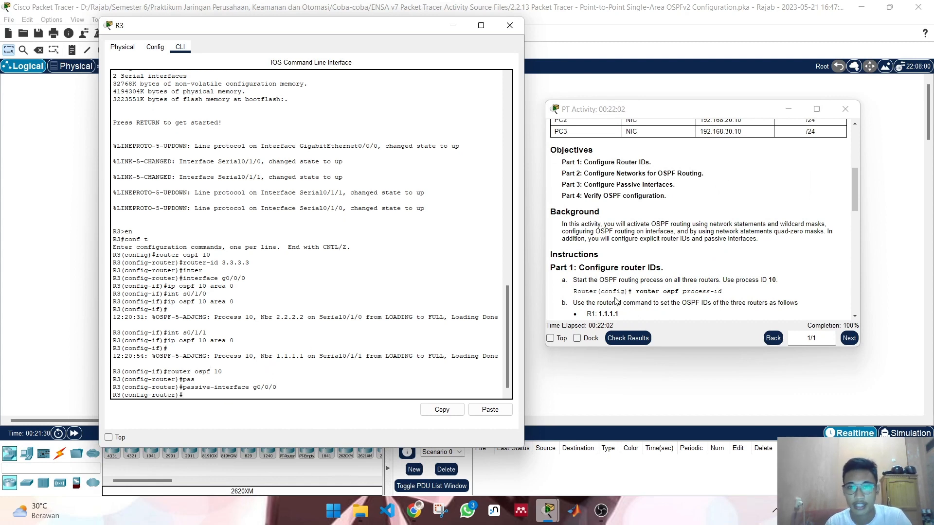
Step: Check the activity results, close the R3 window and display the assessment items for all three routers
left_click(646, 345)
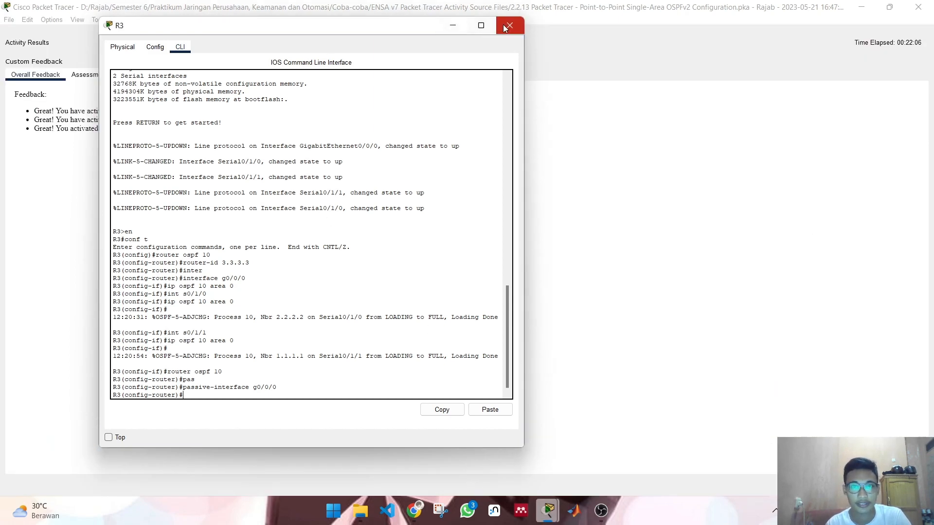
left_click(504, 28)
left_click(97, 74)
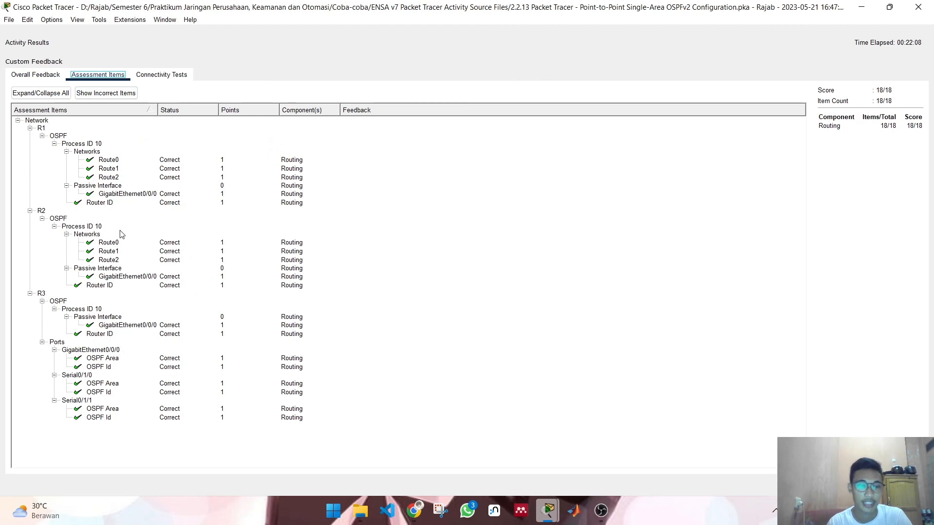